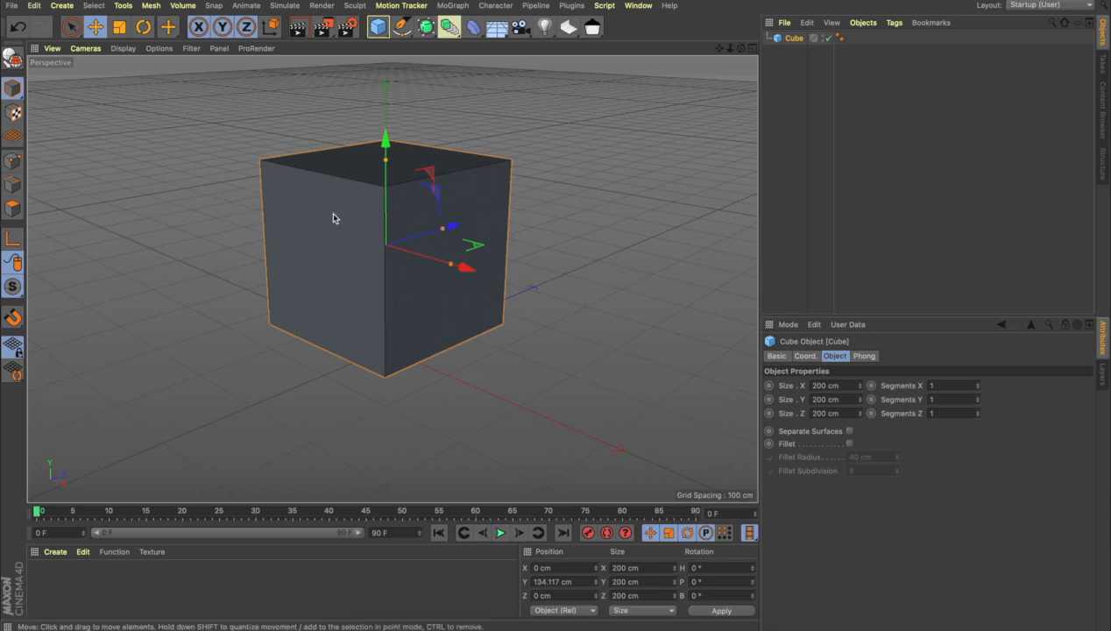
Set the cube's X, Y and Z segments to 10 each.
left_click(950, 384)
type("10")
key("Tab")
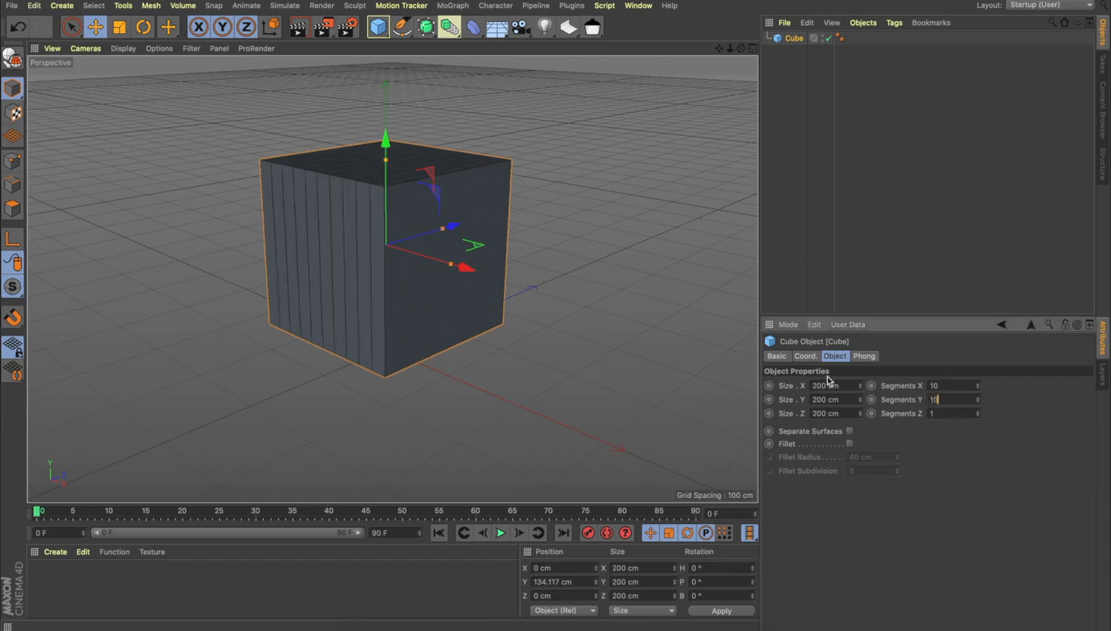
type("10")
key("Tab")
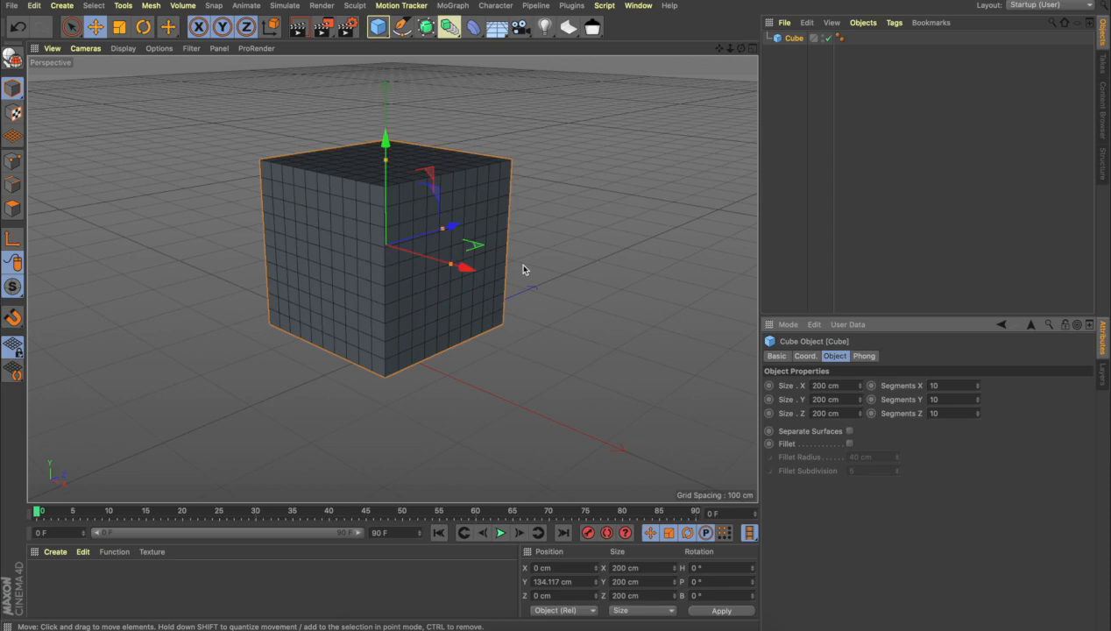
Set the cube's X, Y and Z segments back to 1.
left_click(947, 383)
left_click_drag(947, 382, 869, 375)
left_click(860, 388)
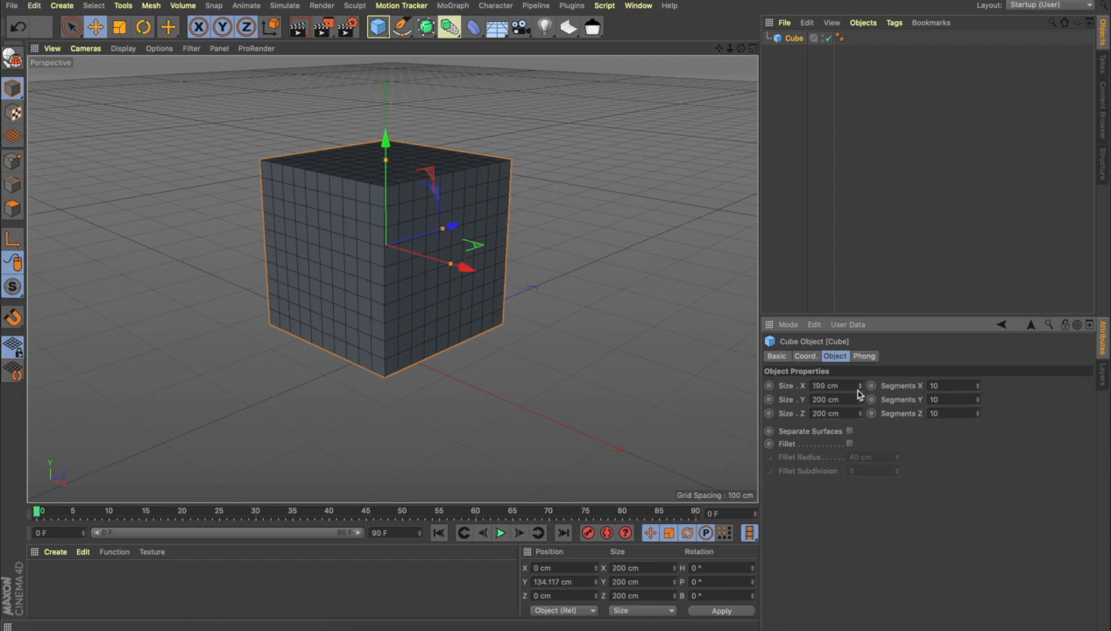
left_click(950, 386)
key("BackSpace")
key("Tab")
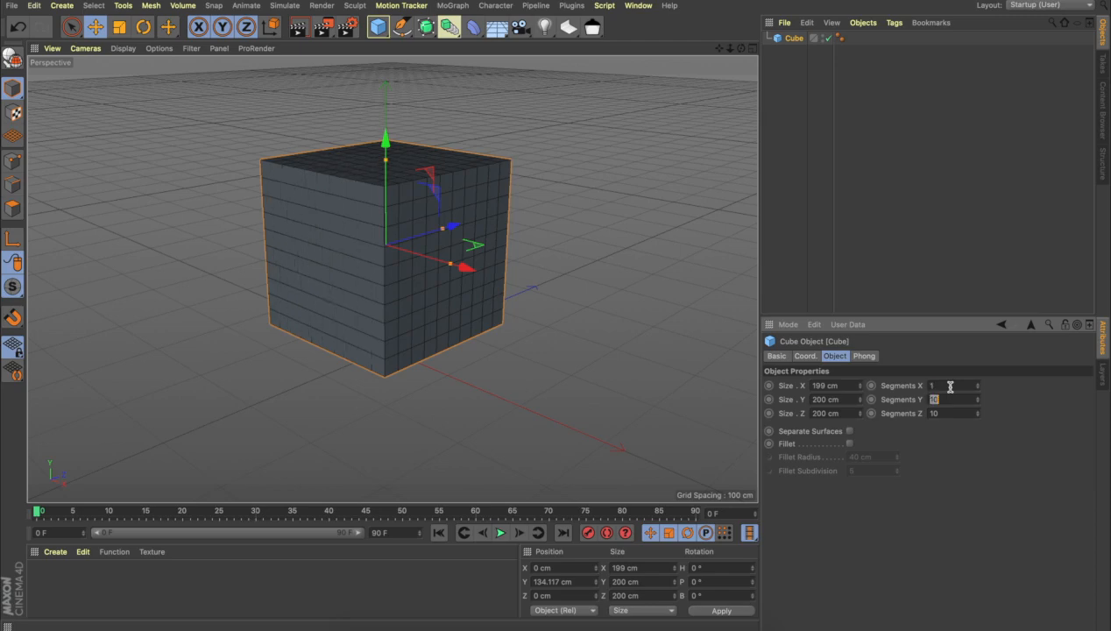
type("1")
key("Tab")
type("1")
key("Return")
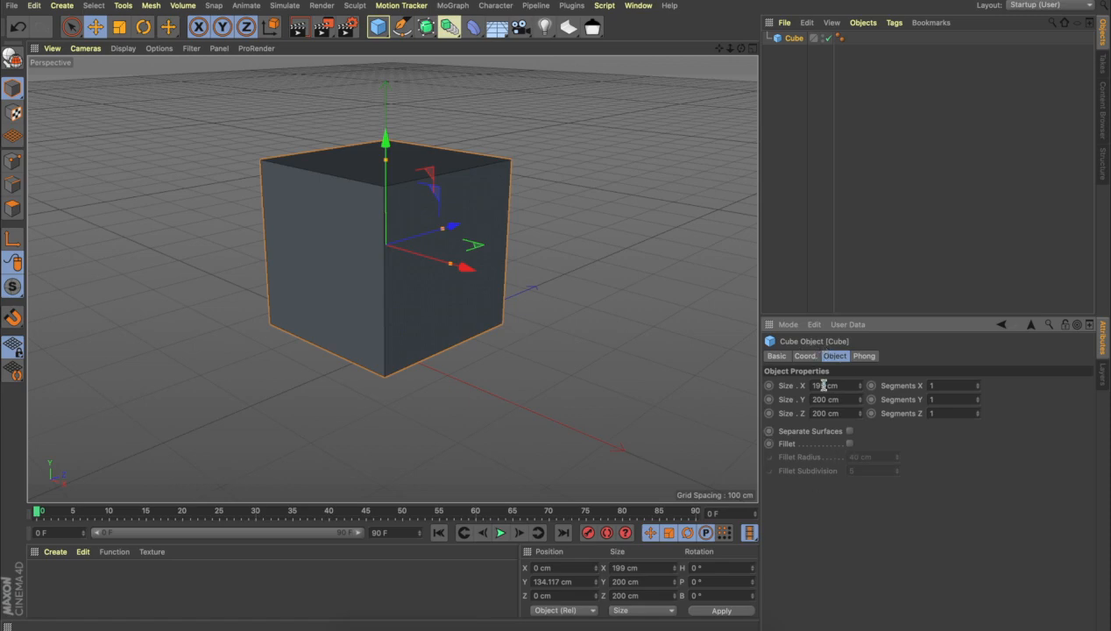
Enable the fillet on the cube and set its fillet radius to 25 cm.
left_click(849, 444)
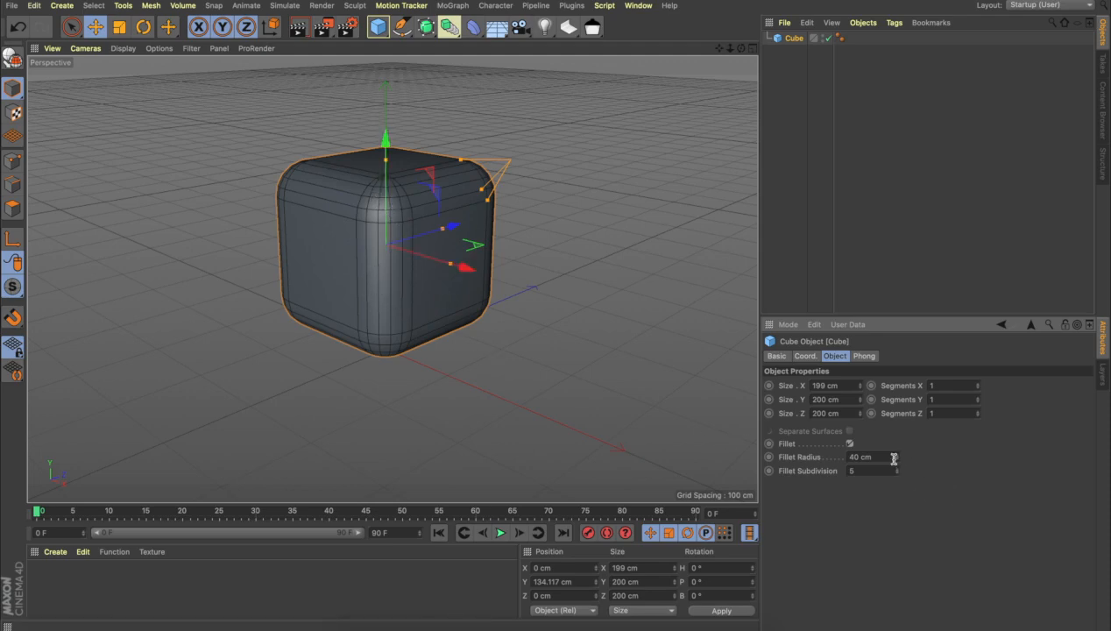
double_click(852, 457)
type("2")
type("5")
key("Return")
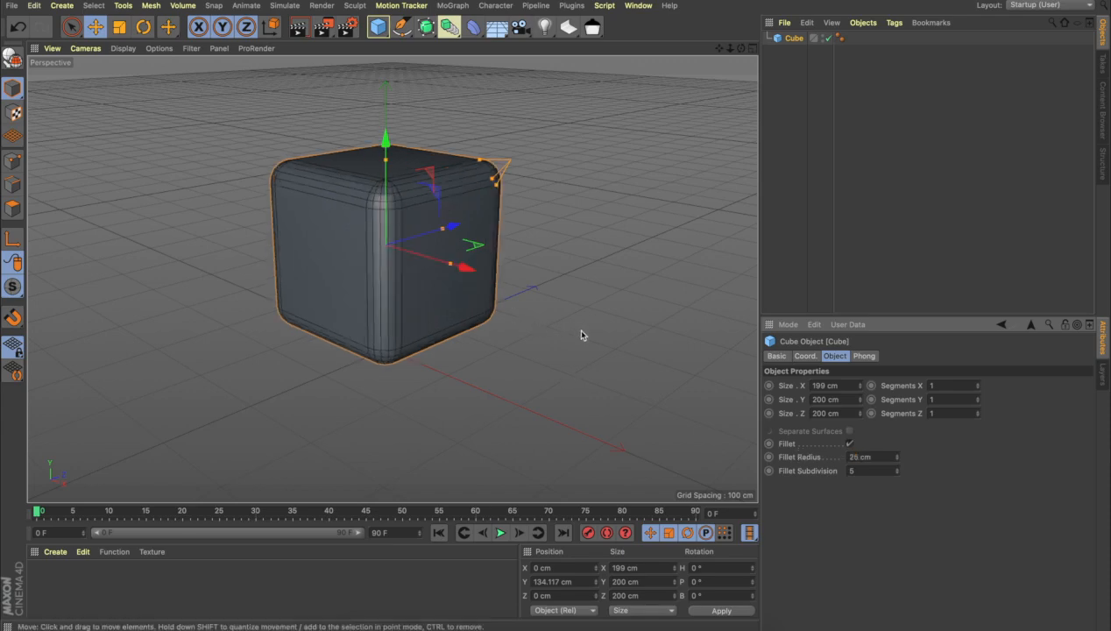
left_click(585, 394)
scroll(451, 300, "up", 1)
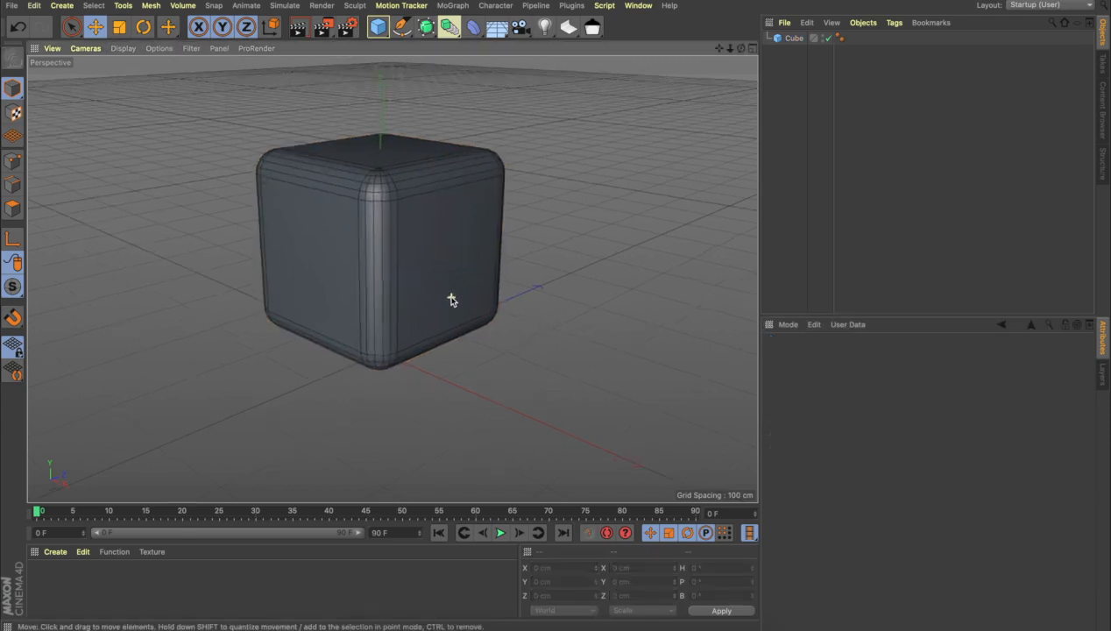
Scale the cube to about 169 cm in X and about 214 cm in Y.
scroll(451, 300, "down", 3)
left_click(446, 293)
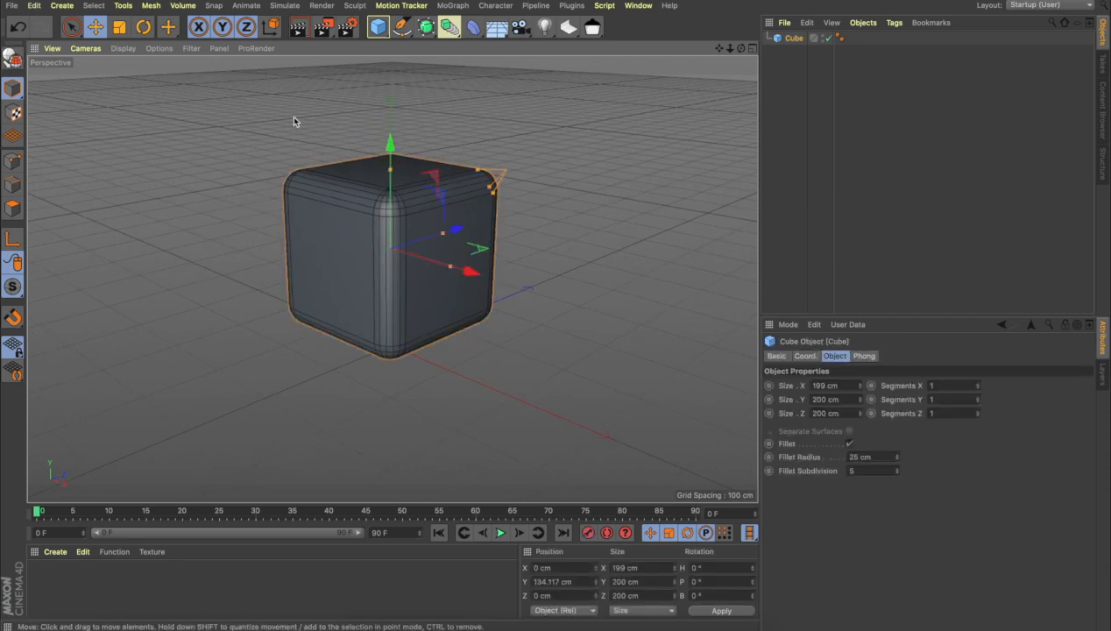
left_click(120, 27)
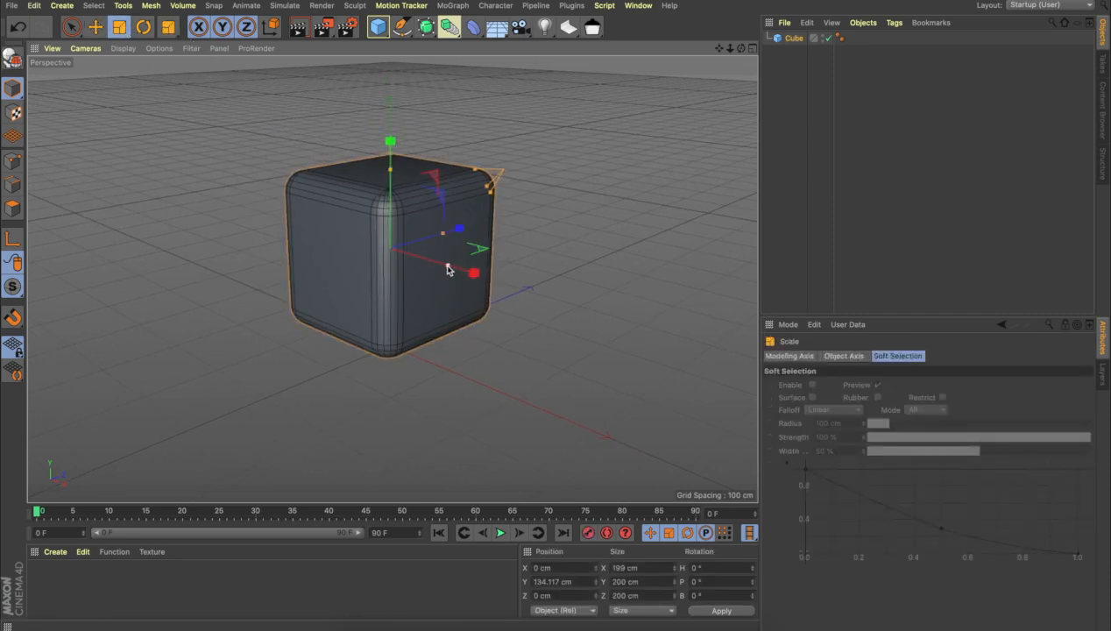
left_click_drag(447, 264, 440, 264)
left_click(325, 300)
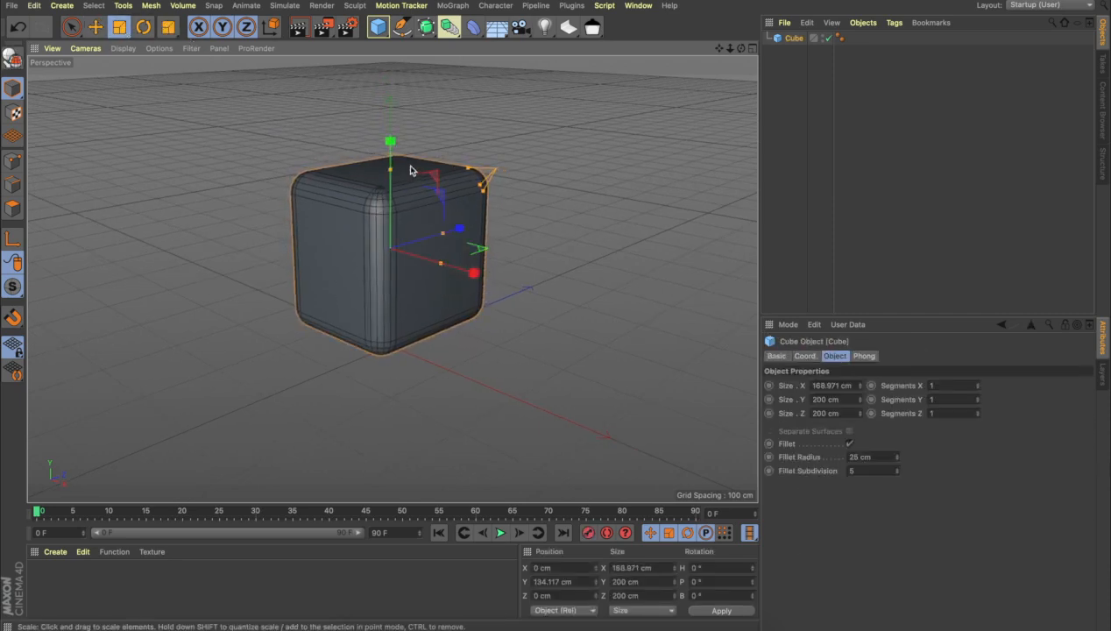
left_click_drag(408, 168, 391, 168)
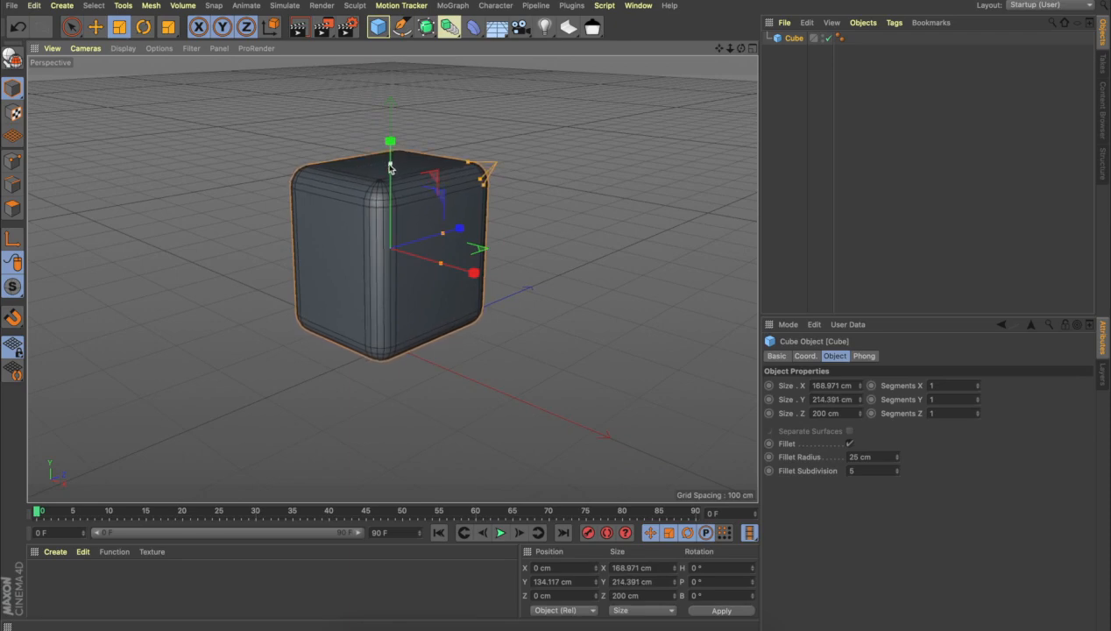
Move the cube up along Y to a position of about 142.6 cm.
left_click(176, 67)
left_click(97, 27)
left_click(389, 191)
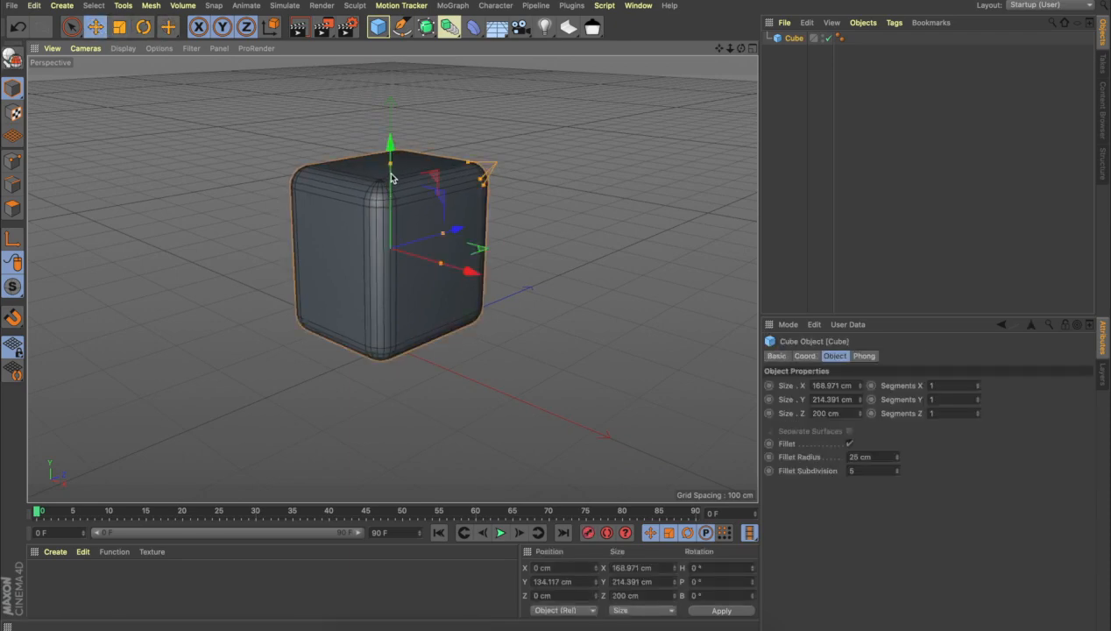
left_click_drag(390, 158, 392, 149)
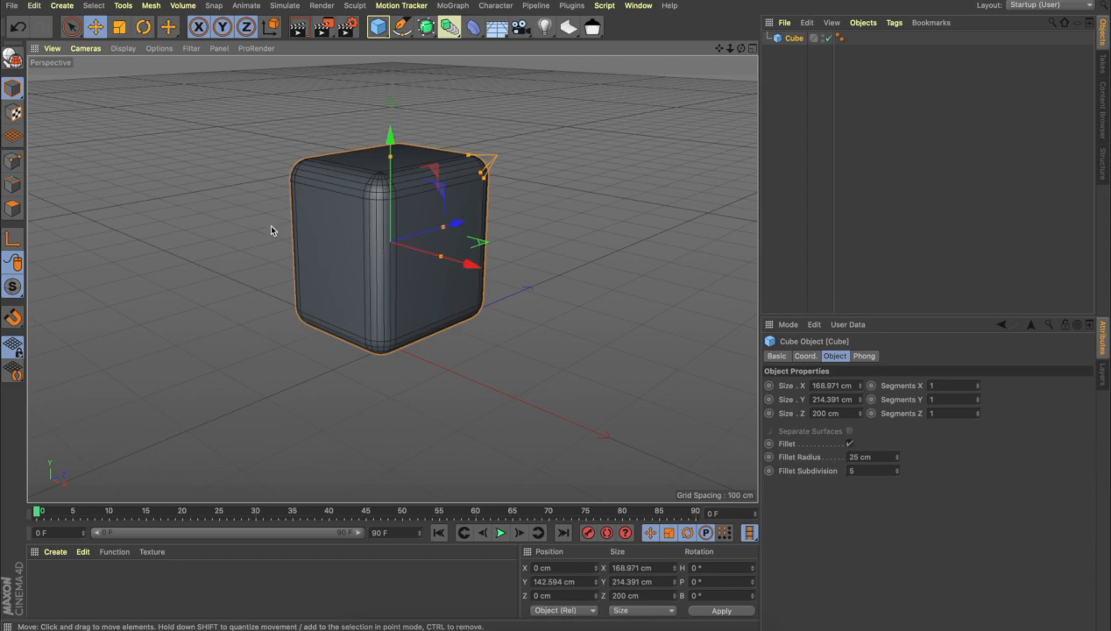
left_click_drag(272, 228, 316, 224, "alt")
left_click(529, 240)
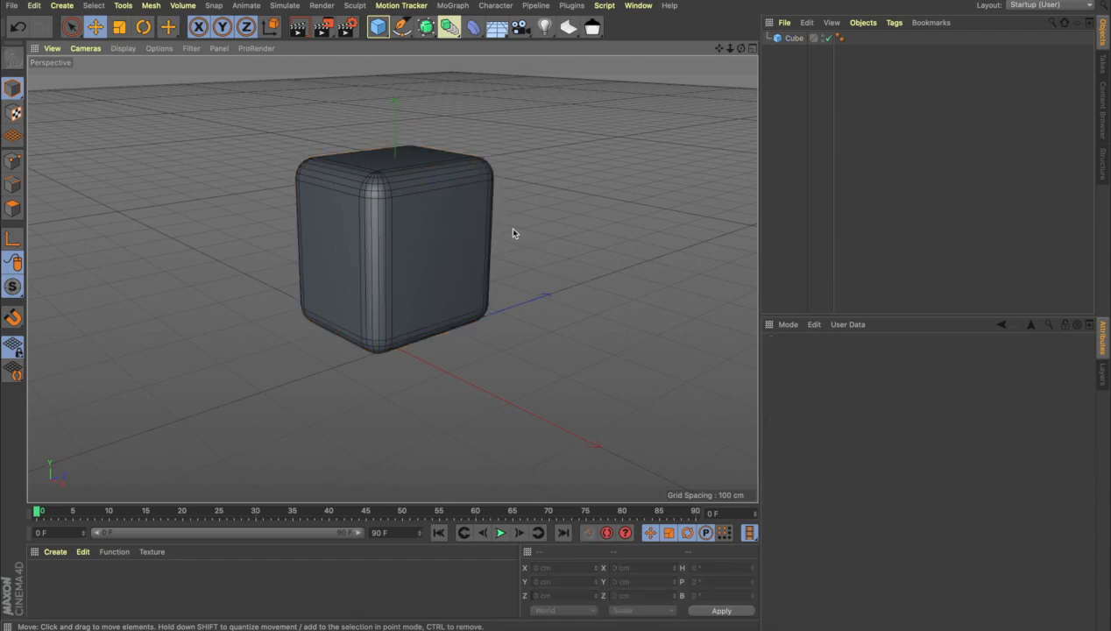
Rename the cube as Big.
scroll(486, 211, "up", 3)
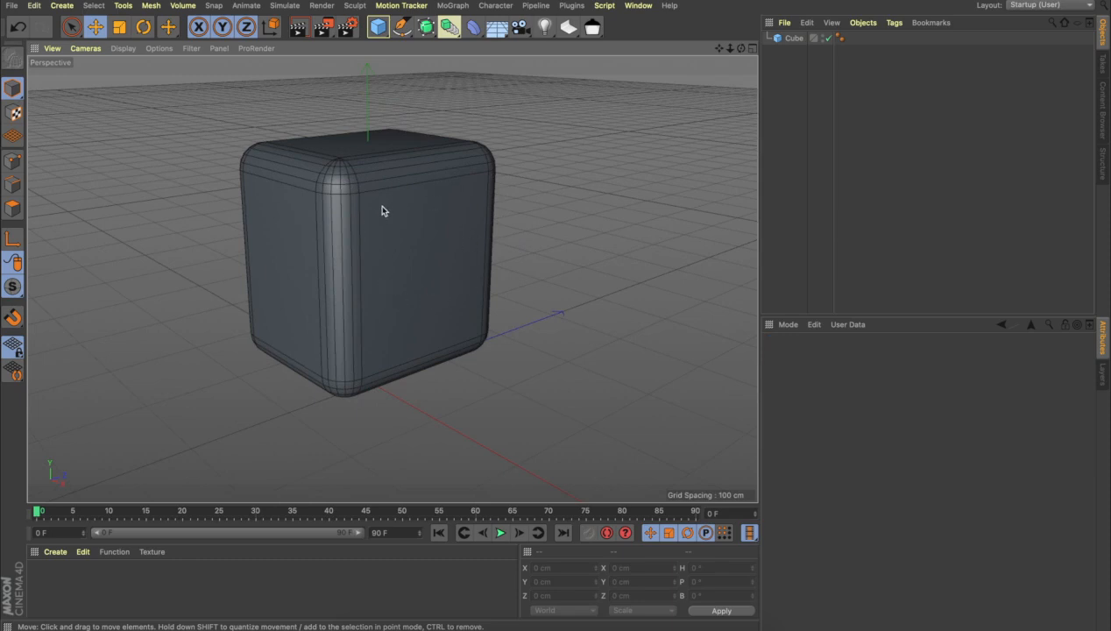
left_click_drag(531, 329, 540, 331, "alt")
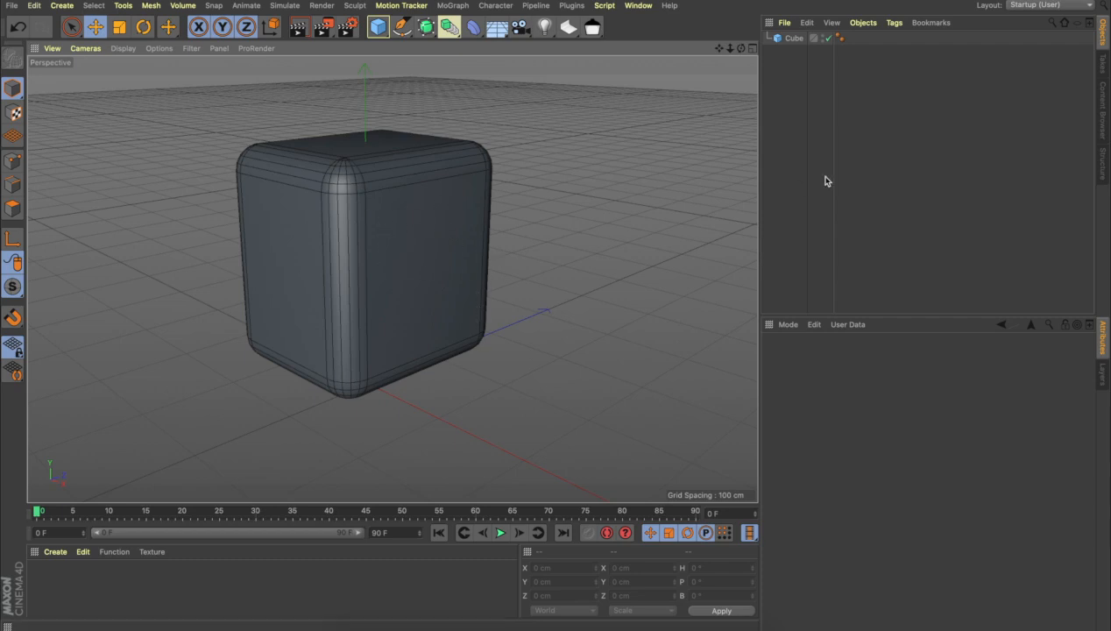
double_click(792, 39)
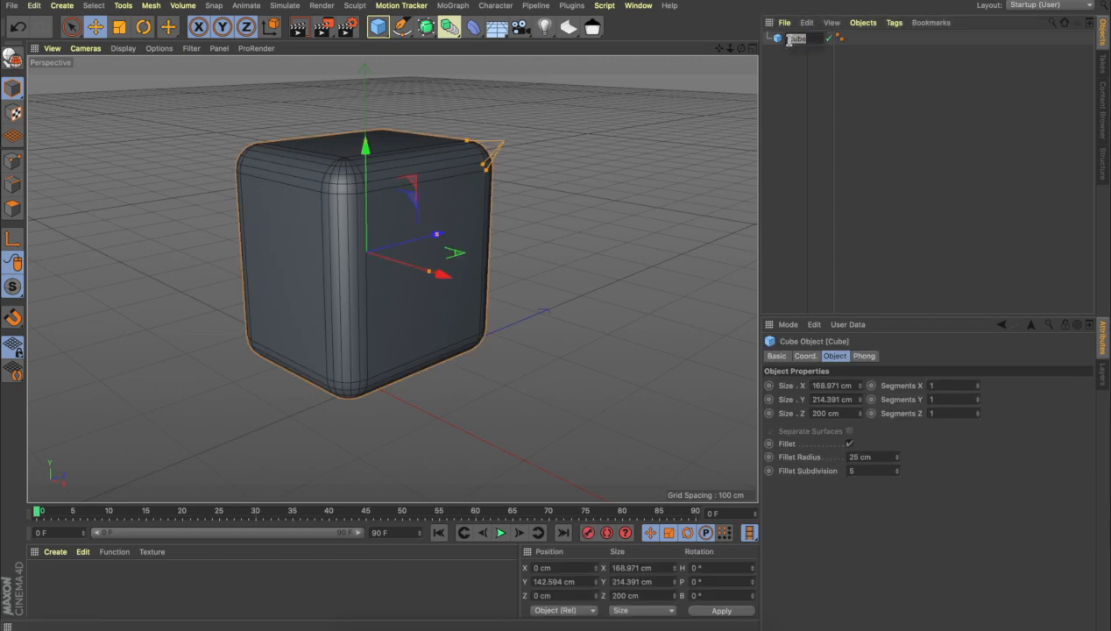
type("Big")
key("Return")
left_click(786, 66)
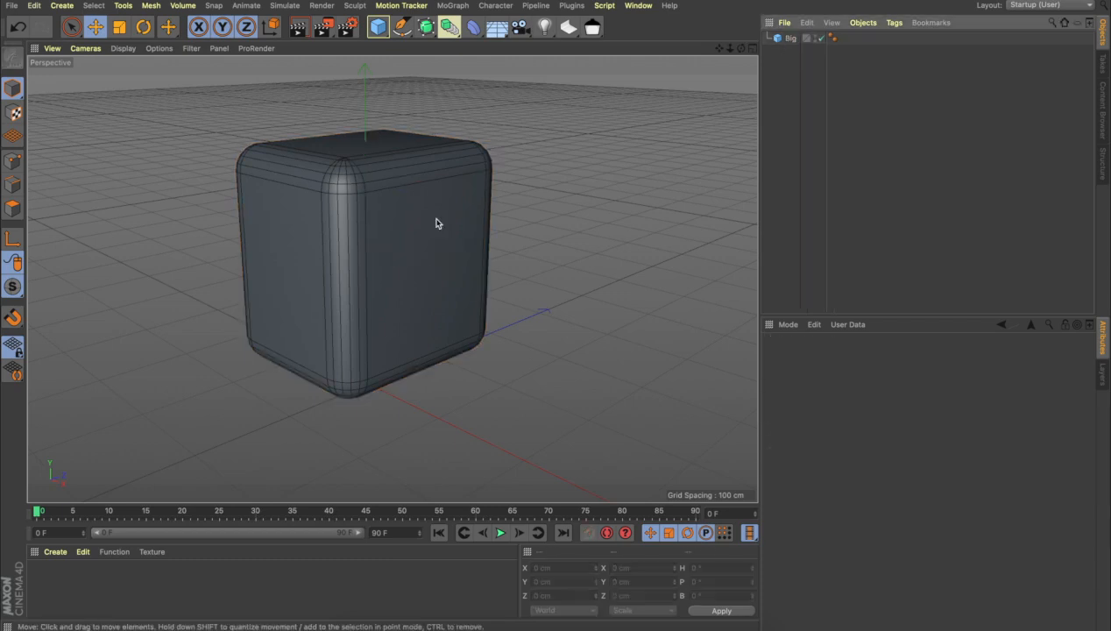
Duplicate the Big cube along the X axis to about 60 cm and name the copy Small.
left_click(369, 275)
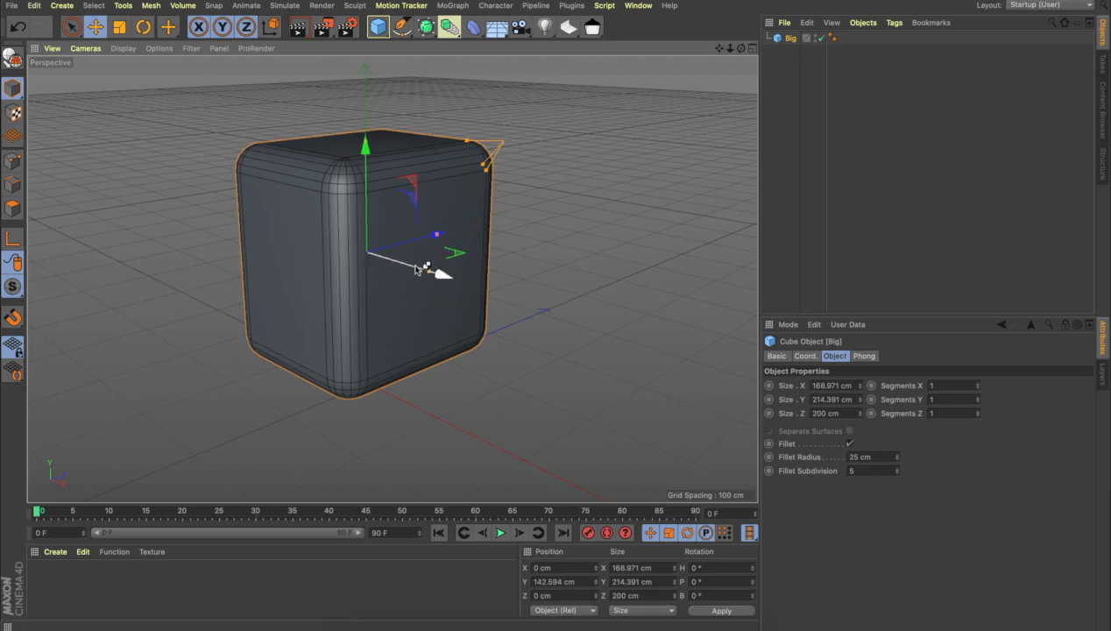
left_click_drag(417, 269, 459, 287, "ctrl")
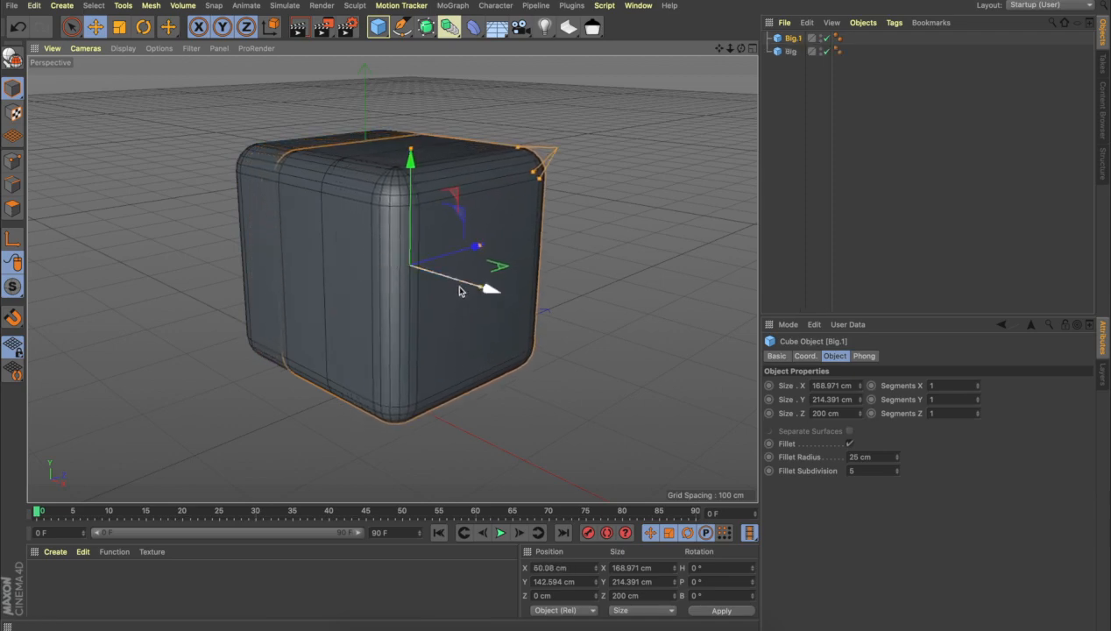
double_click(793, 38)
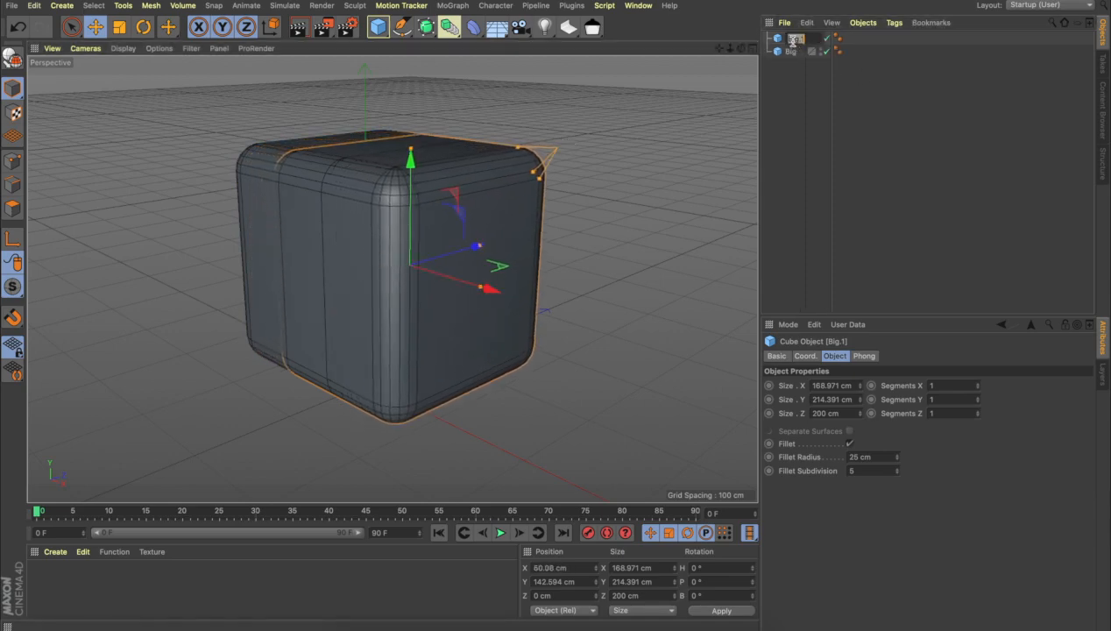
type("Small")
key("Return")
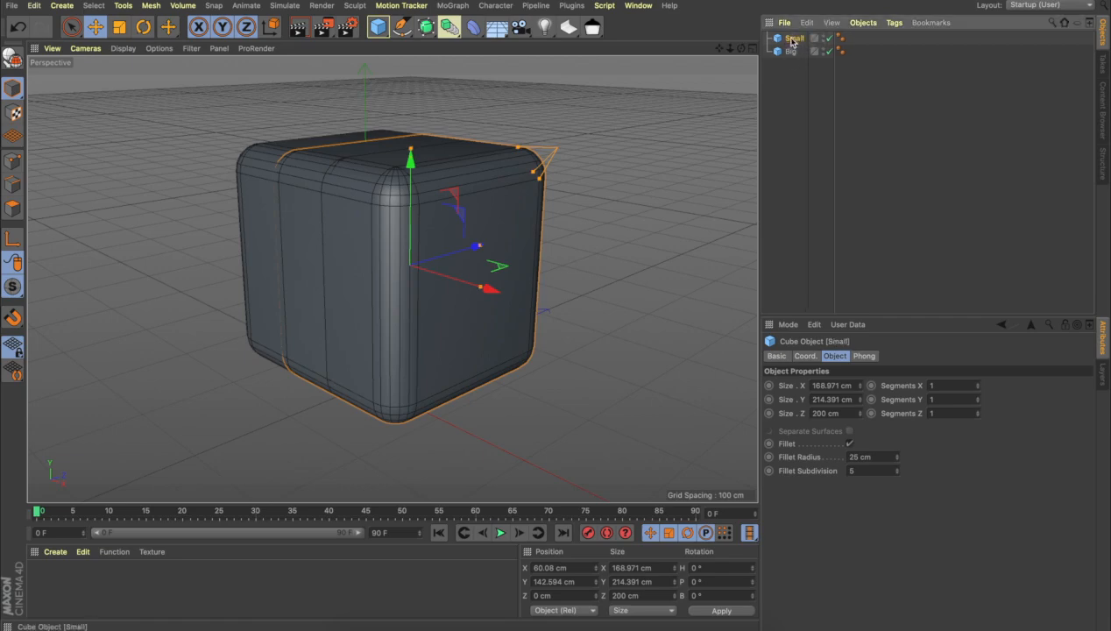
Scale the Small cube down to about 109 cm in X, 120 cm in Y and 129 cm in Z.
left_click(119, 28)
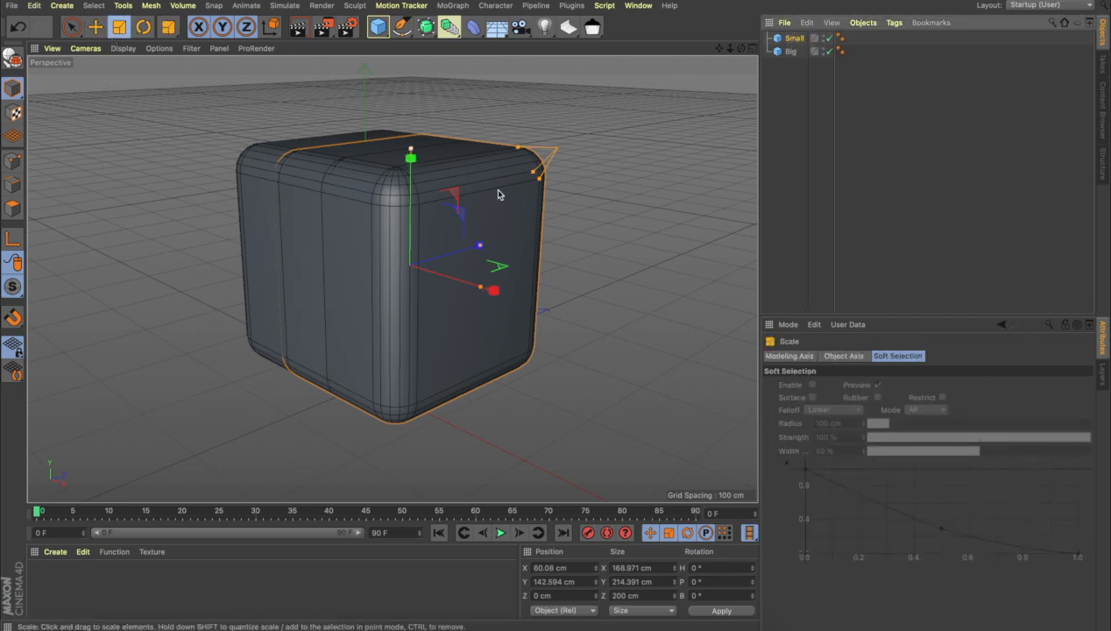
left_click_drag(632, 194, 520, 314)
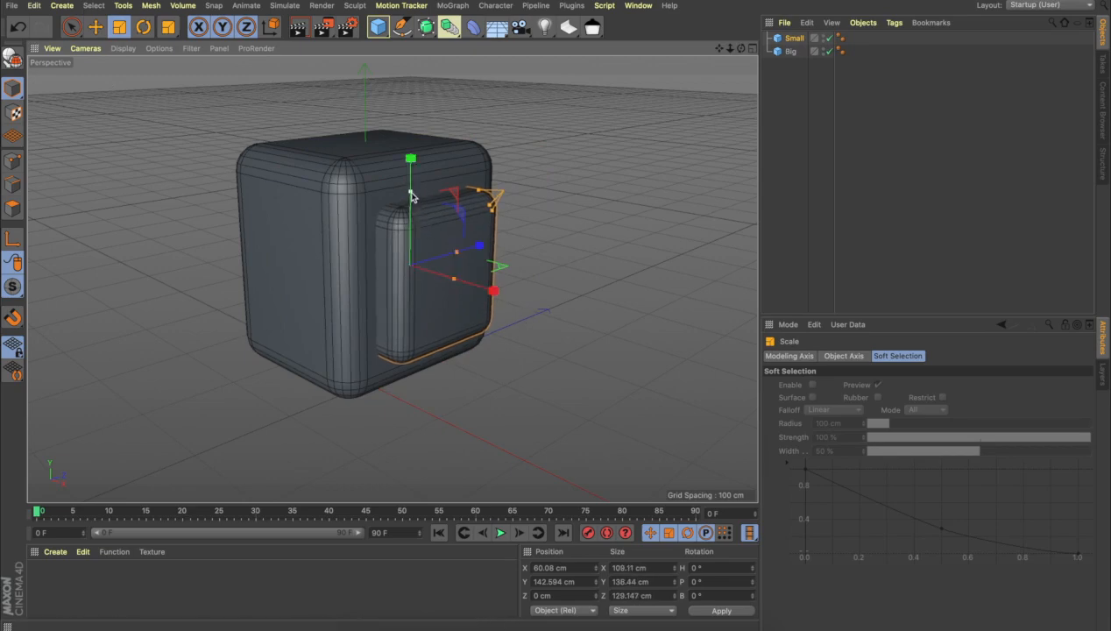
left_click_drag(415, 200, 409, 176)
Move the Small cube to about X 126 cm and Y 163 cm so it sticks partly out of the Big cube.
left_click(100, 31)
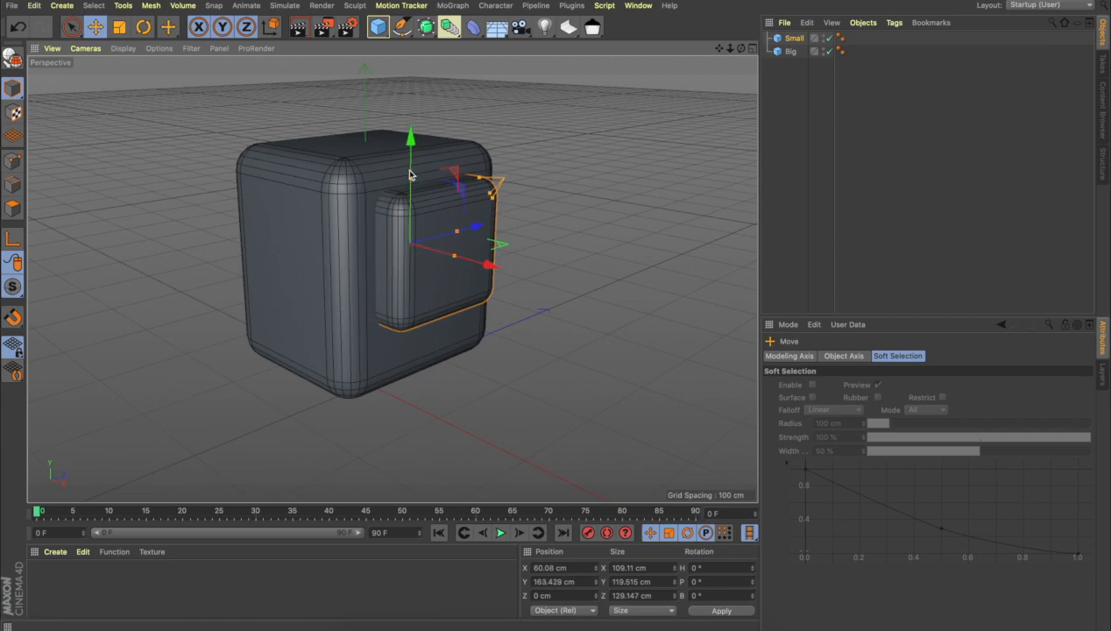
mouse_move(558, 189)
left_mouse_down("alt")
mouse_move(505, 200)
mouse_move(560, 191)
left_mouse_up("alt")
left_click_drag(491, 255, 549, 279)
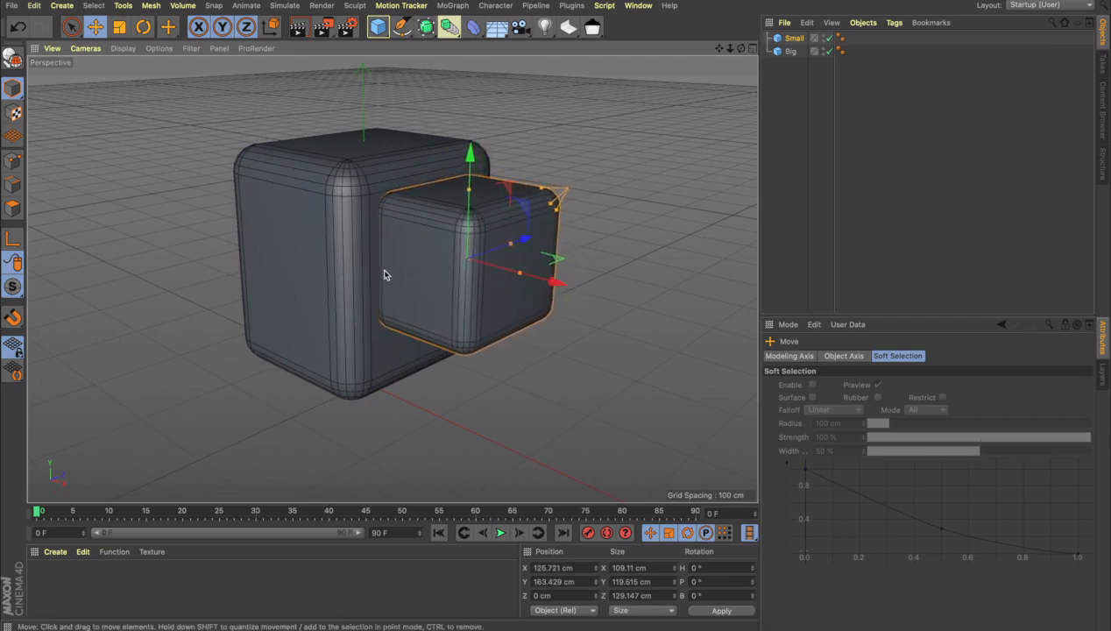
left_click(581, 364)
left_click(447, 278)
left_click(406, 388)
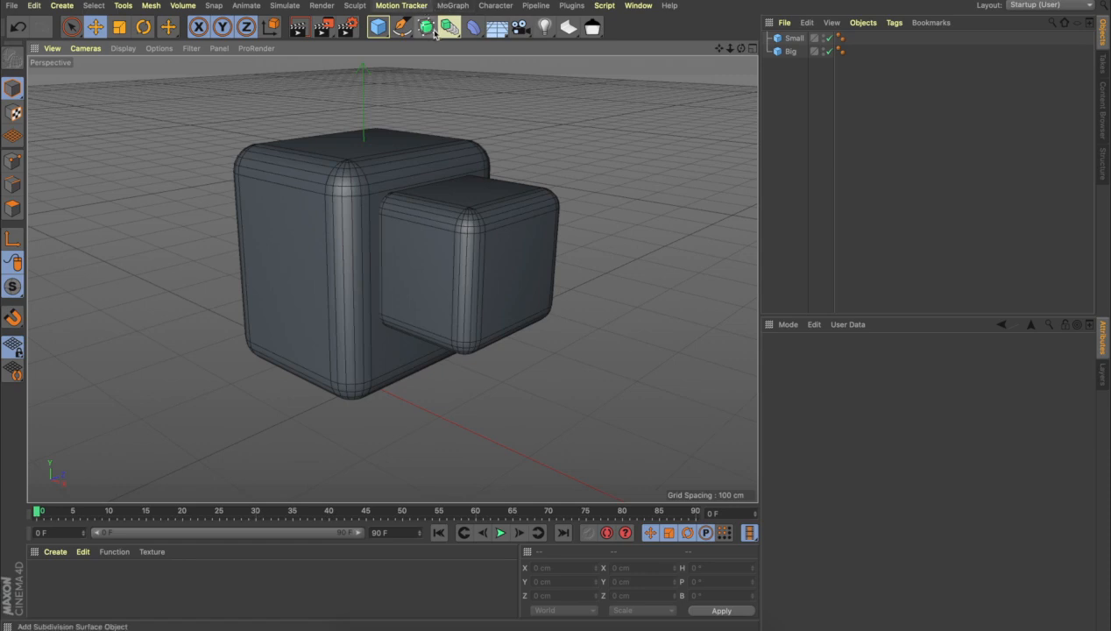
Add a Boole object to the scene.
left_click(473, 29)
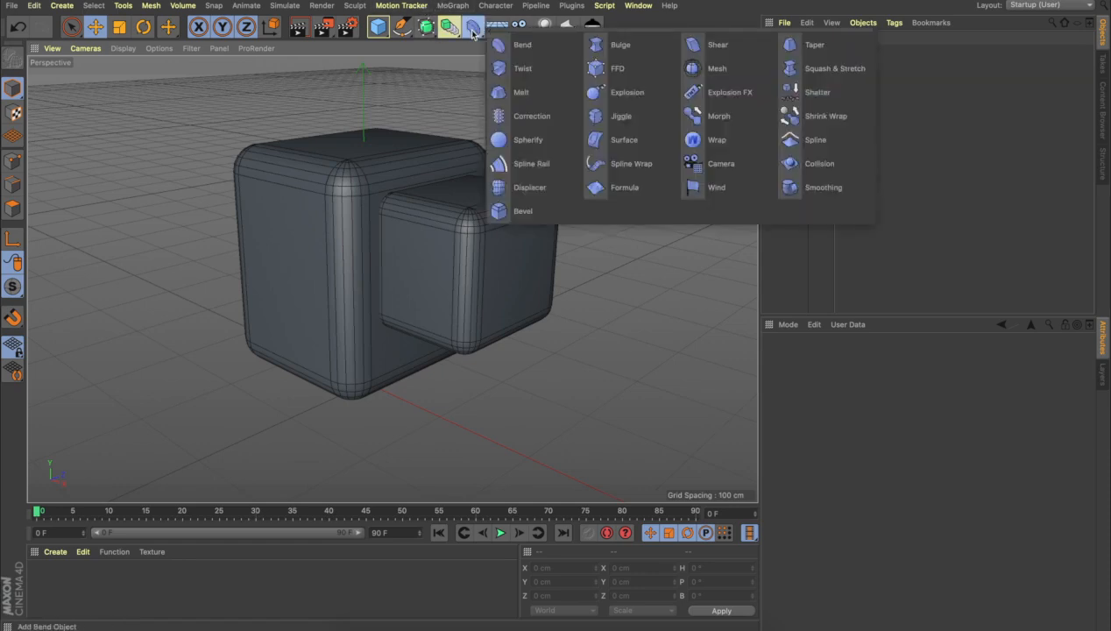
left_click(449, 29)
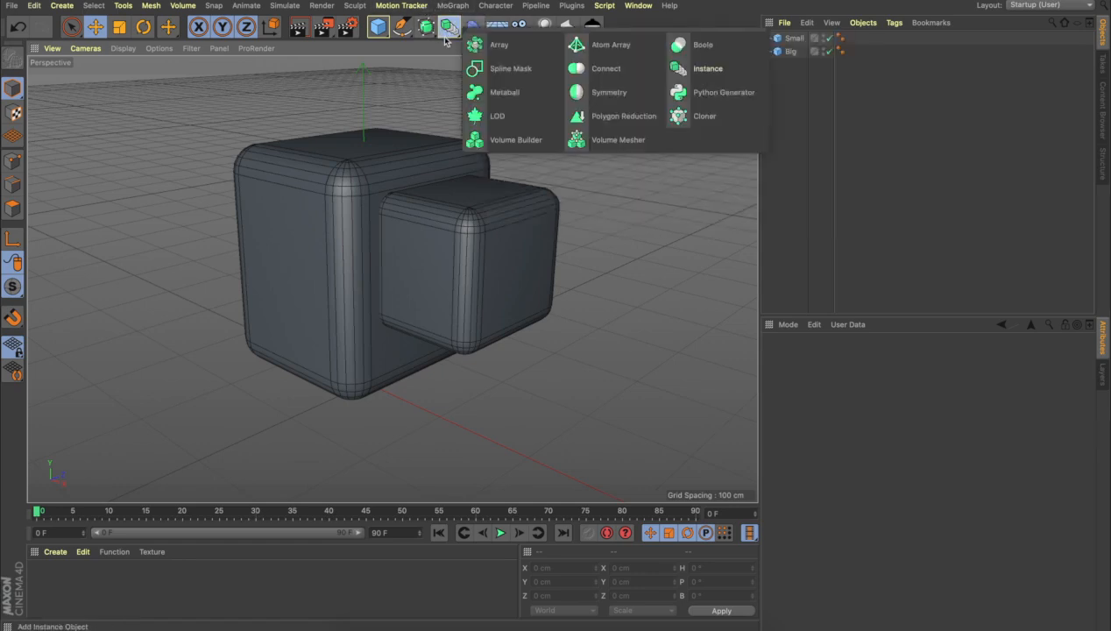
left_click(670, 50)
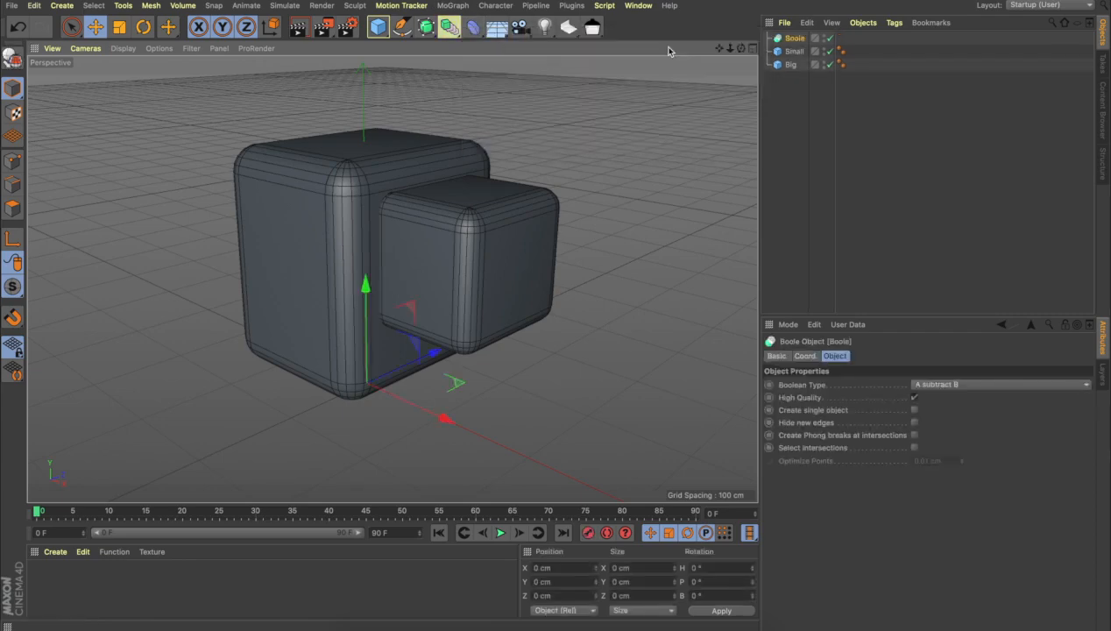
left_click(791, 92)
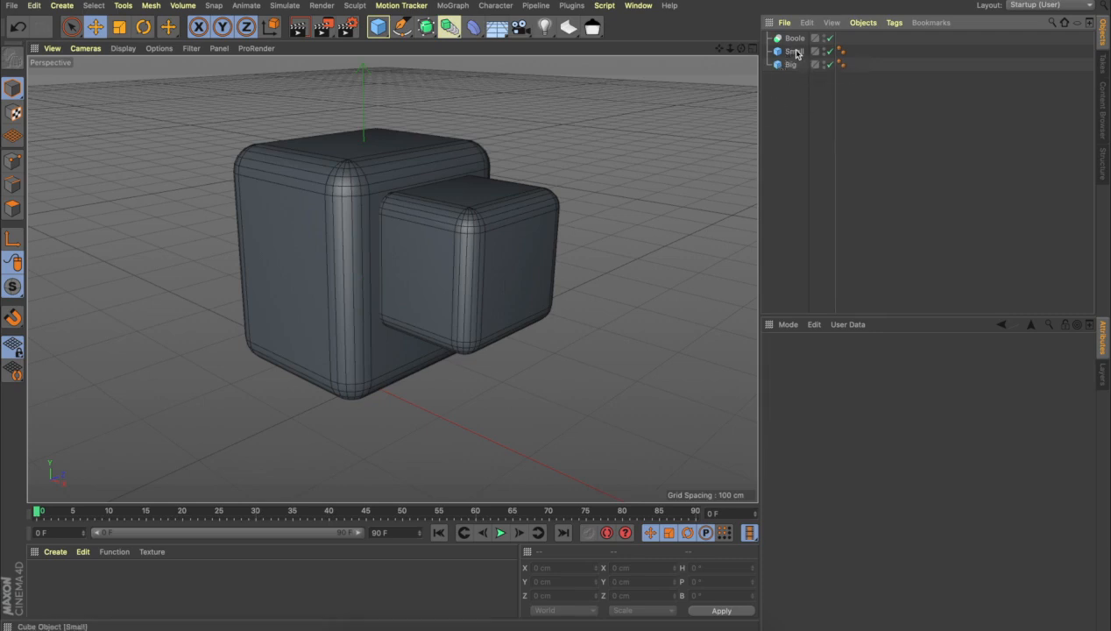
Make Big and Small direct children of the Boole object, with Big above Small.
left_click(794, 52)
left_click_drag(796, 54, 793, 38)
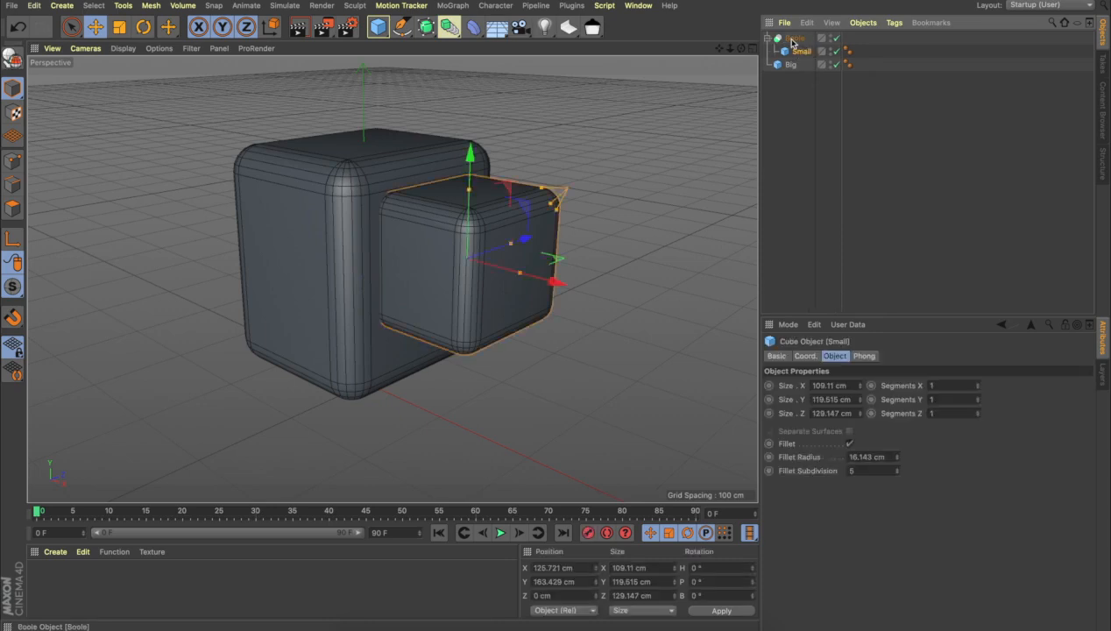
left_click(788, 66)
left_click_drag(789, 67, 797, 56)
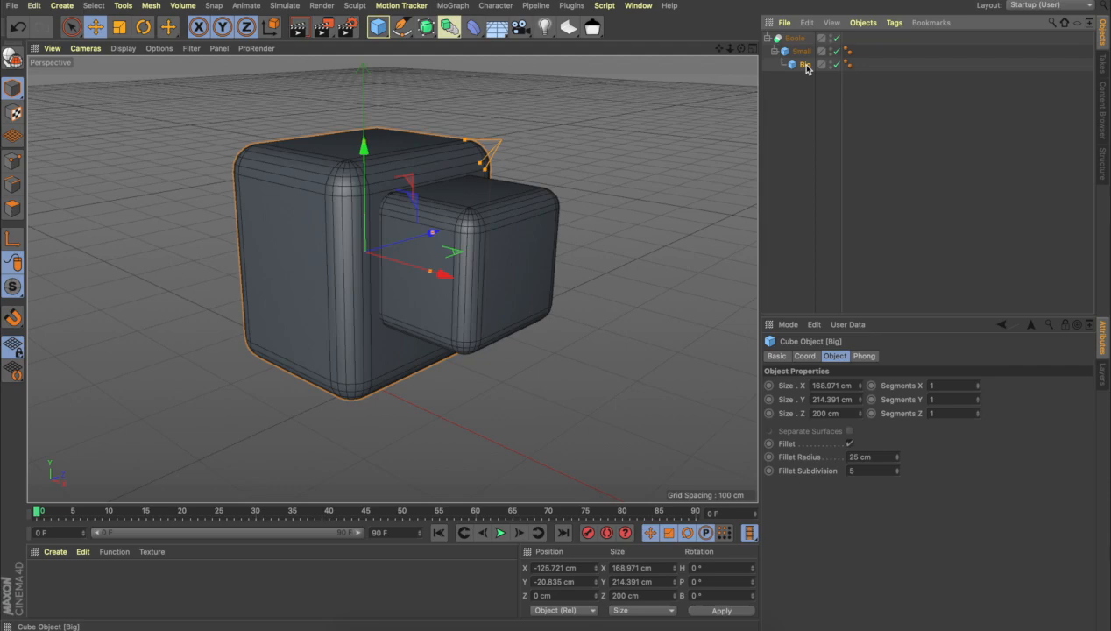
left_click_drag(804, 65, 793, 41)
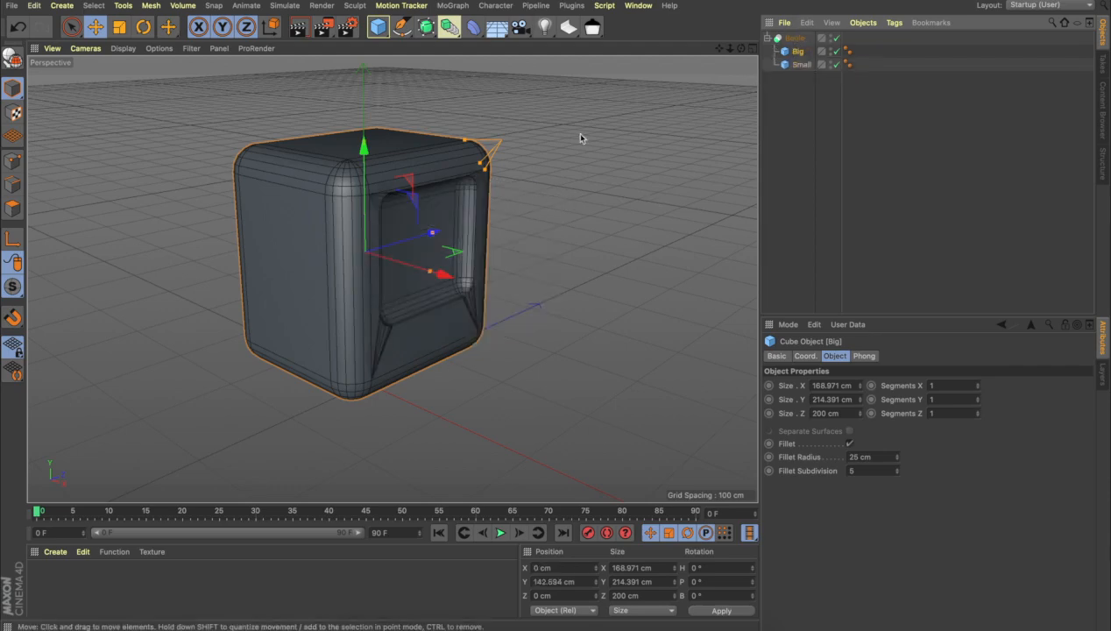
Move the Small cube outward along X to about 135 cm, making the recess in the Big cube shallower.
left_click(601, 215)
mouse_move(591, 244)
left_mouse_down("alt")
mouse_move(491, 230)
mouse_move(560, 226)
mouse_move(591, 243)
left_mouse_up("alt")
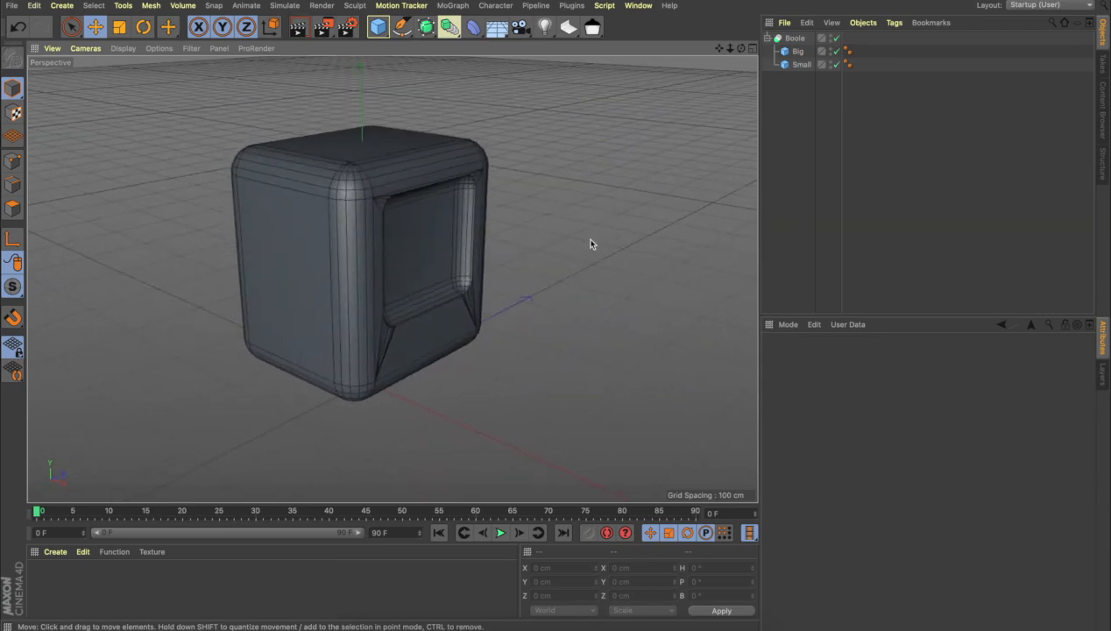
scroll(531, 233, "up", 4)
scroll(532, 232, "left", 2)
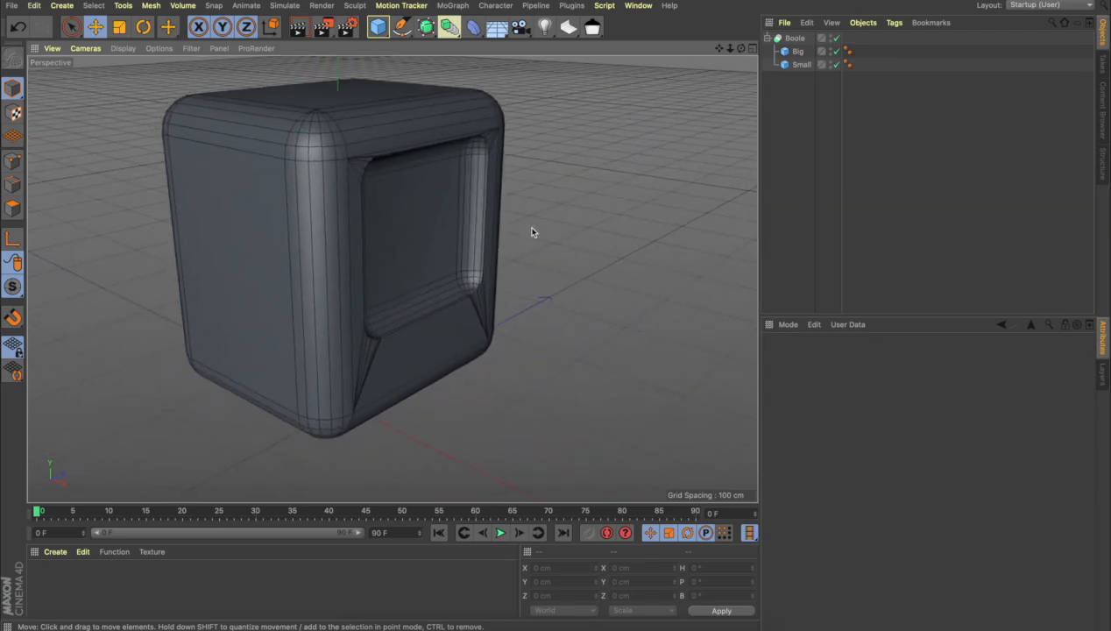
left_click(801, 64)
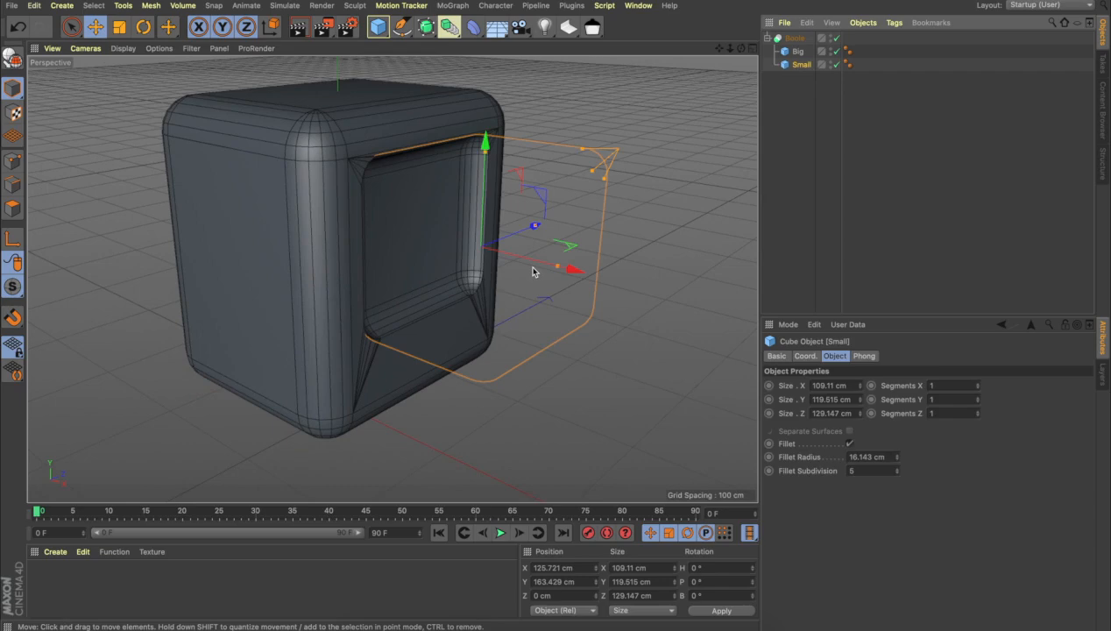
left_click_drag(531, 266, 545, 266)
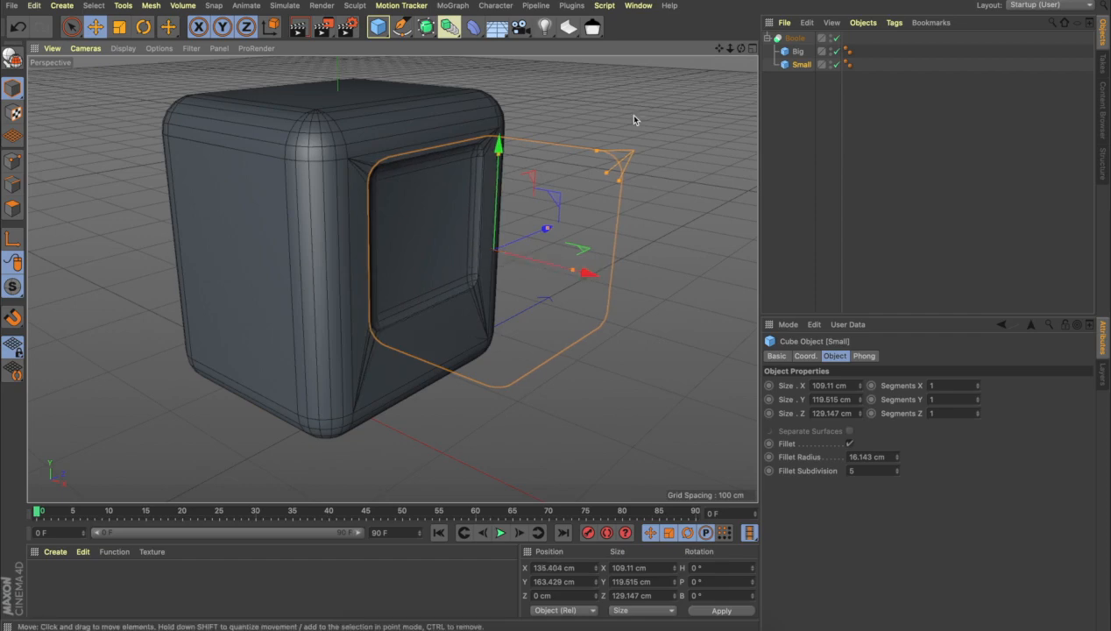
left_click(609, 129)
Rename the Boole object to "Tv Head" and collapse its hierarchy.
mouse_move(570, 139)
left_mouse_down("alt")
mouse_move(642, 129)
mouse_move(582, 132)
left_mouse_up("alt")
scroll(582, 132, "down", 2)
middle_click_drag(582, 133, 558, 157, "alt")
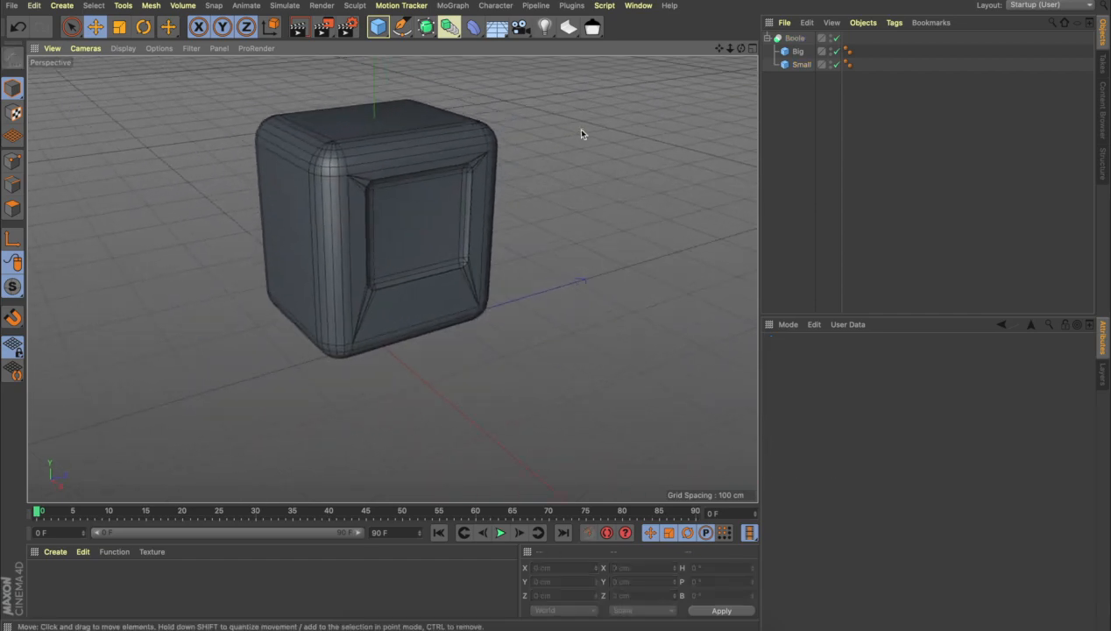
left_click(797, 38)
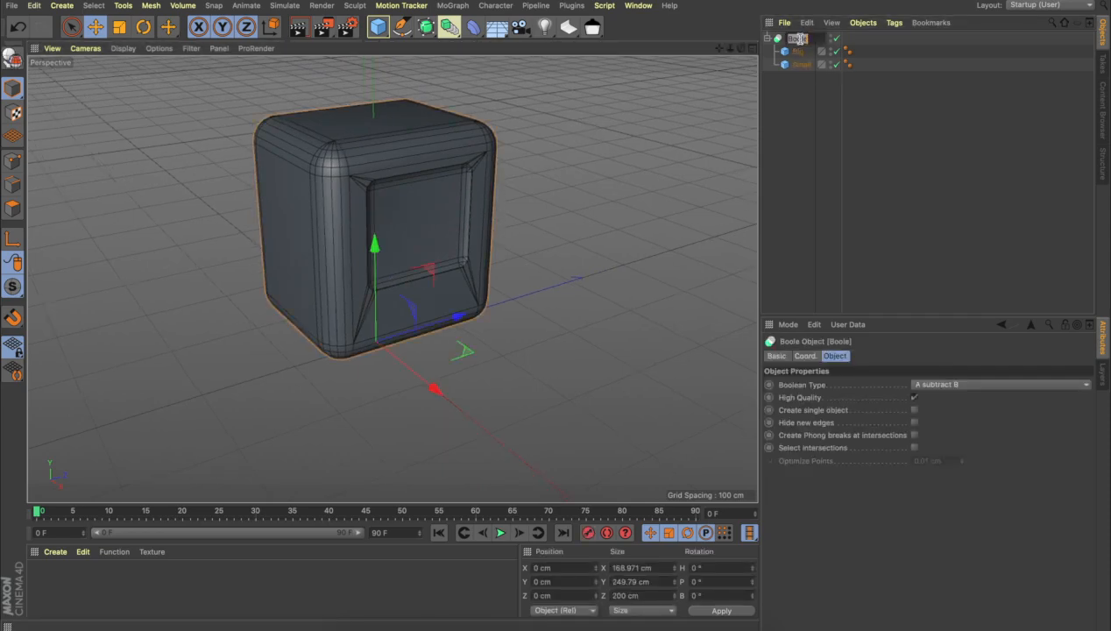
type("t")
key("Return")
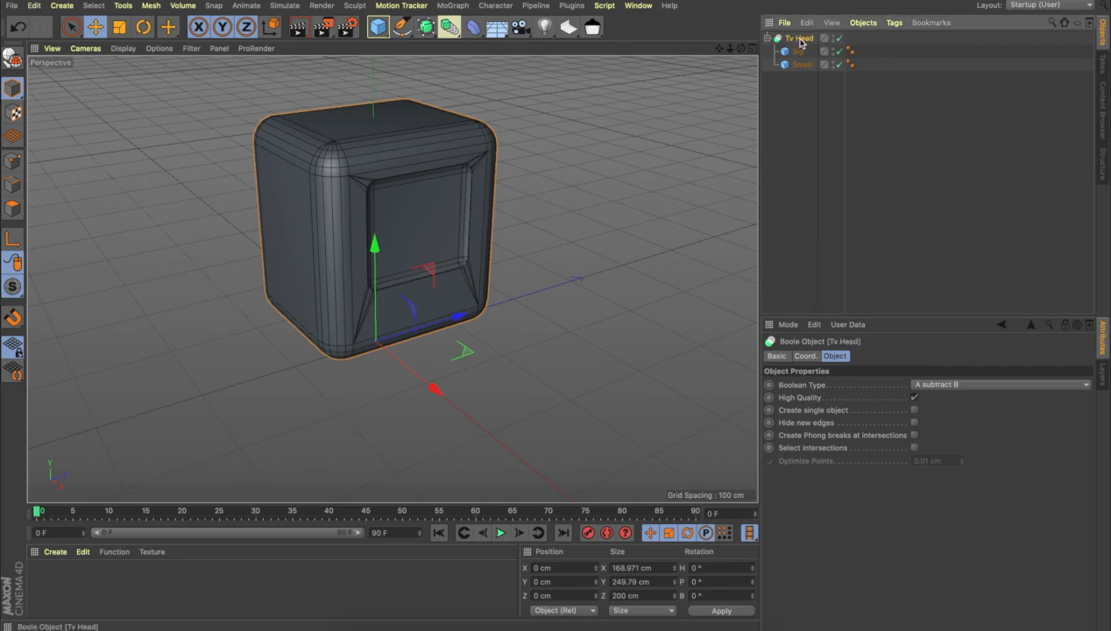
left_click(801, 89)
left_click(768, 39)
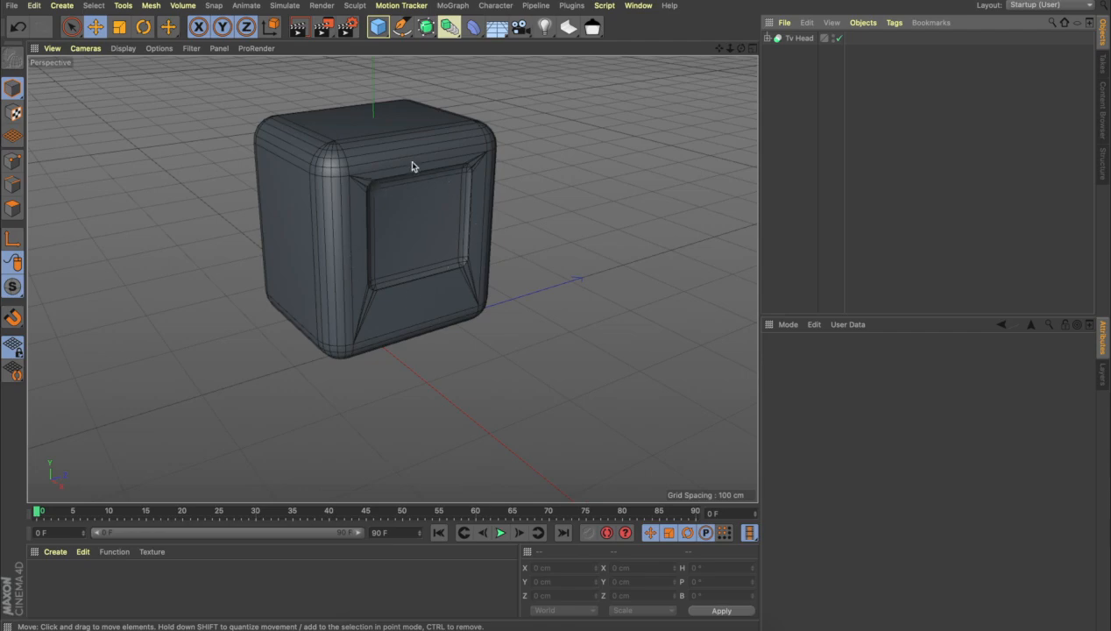
left_click(377, 27)
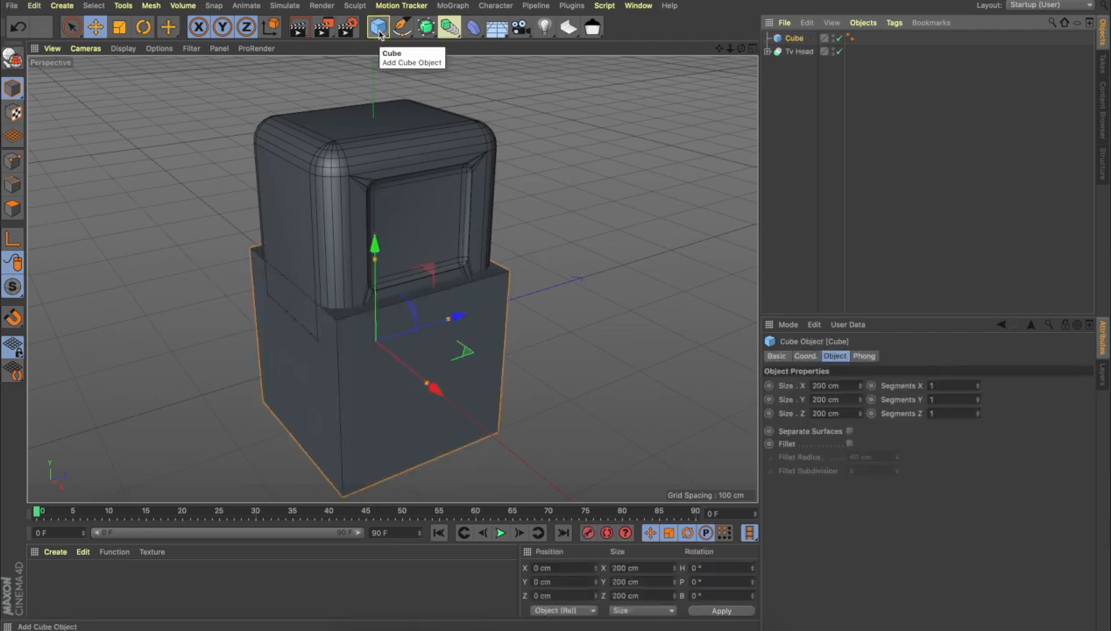
left_click(547, 191)
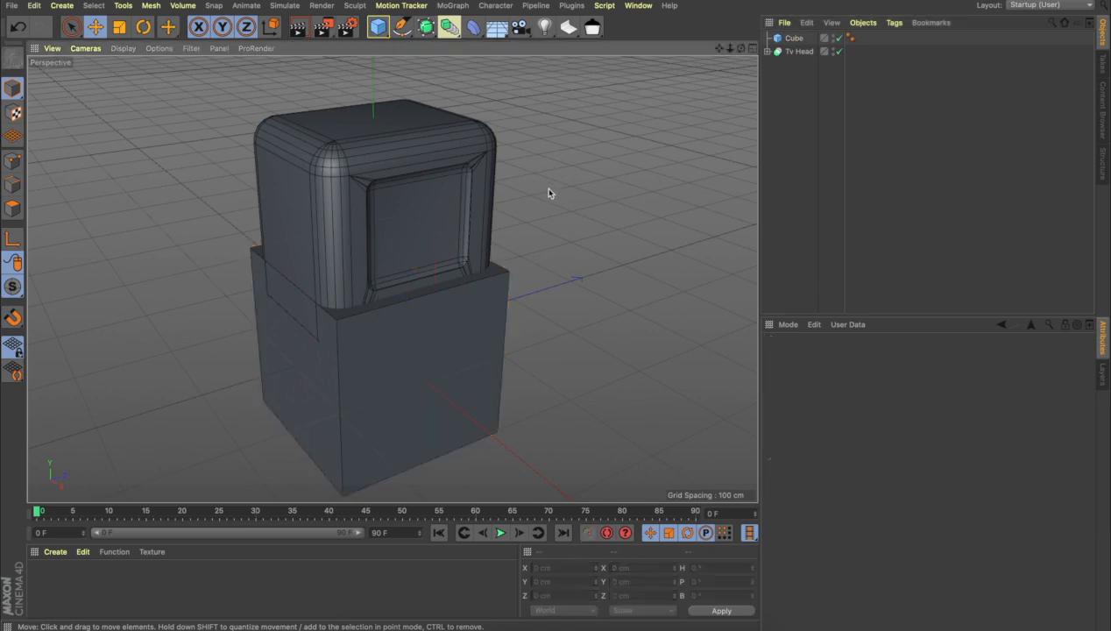
left_click(484, 318)
key("Delete")
Add a plane to the scene and stand it upright with a bank rotation (R.B) of 90°.
left_click(377, 27)
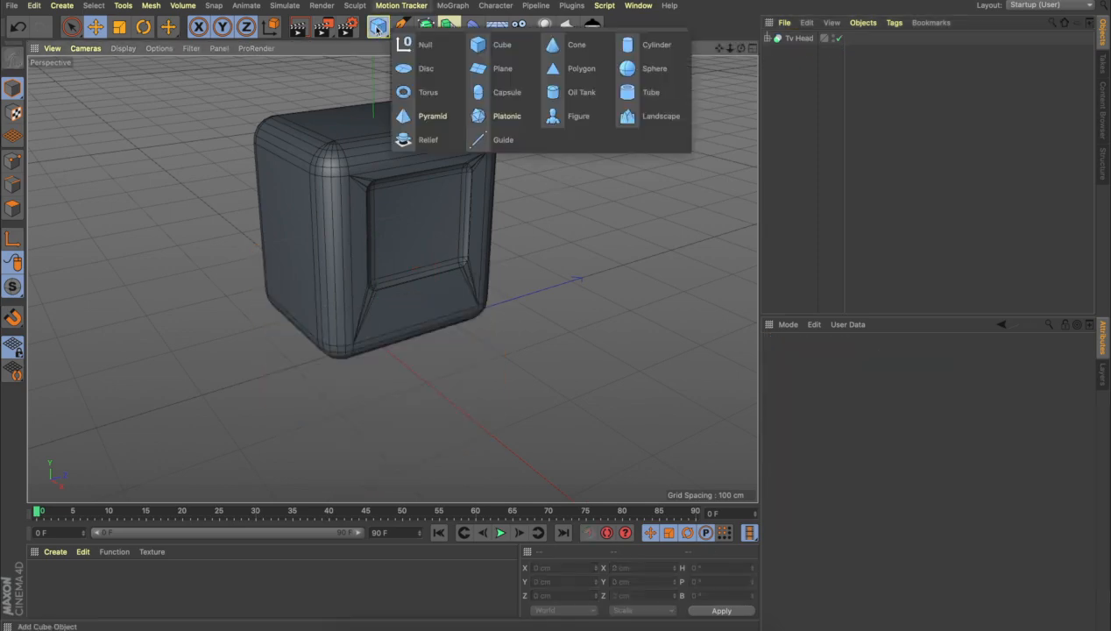
left_click(497, 81)
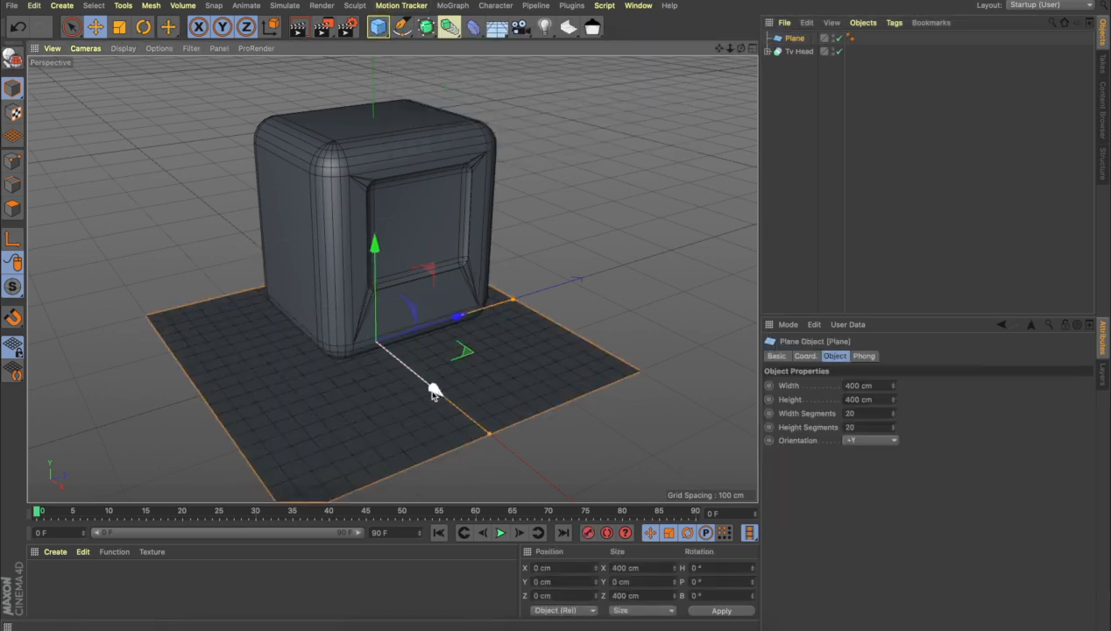
left_click(814, 358)
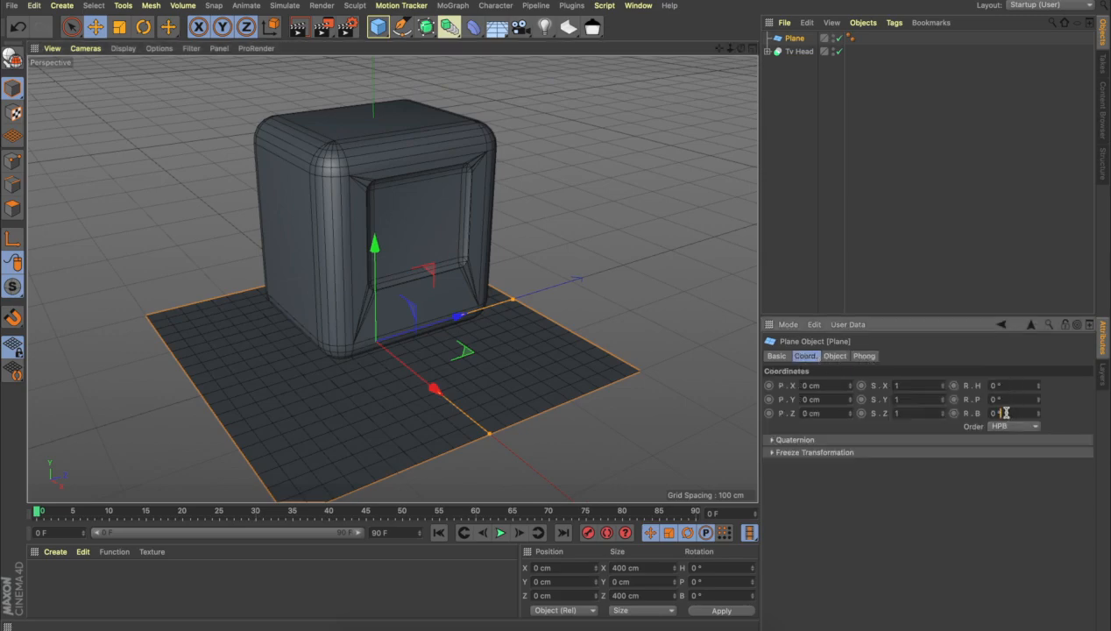
left_click_drag(984, 414, 907, 404)
type("90")
key("Return")
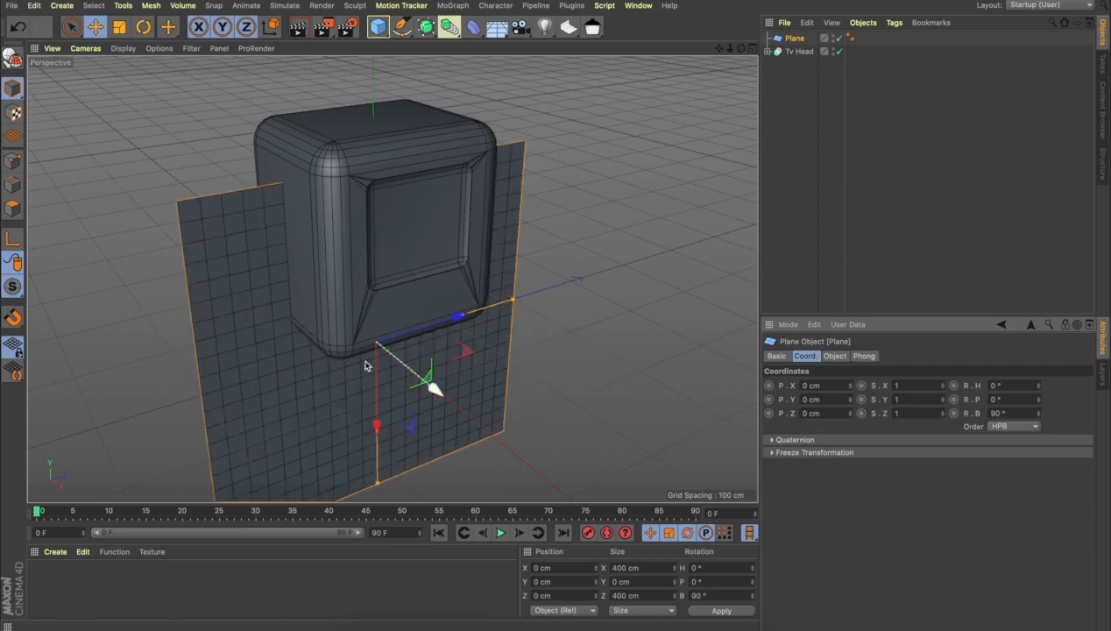
Scale the plane uniformly to about 149 cm and move it into the recess at about X 82, Y 160 and Z 0.7 cm.
left_click(120, 26)
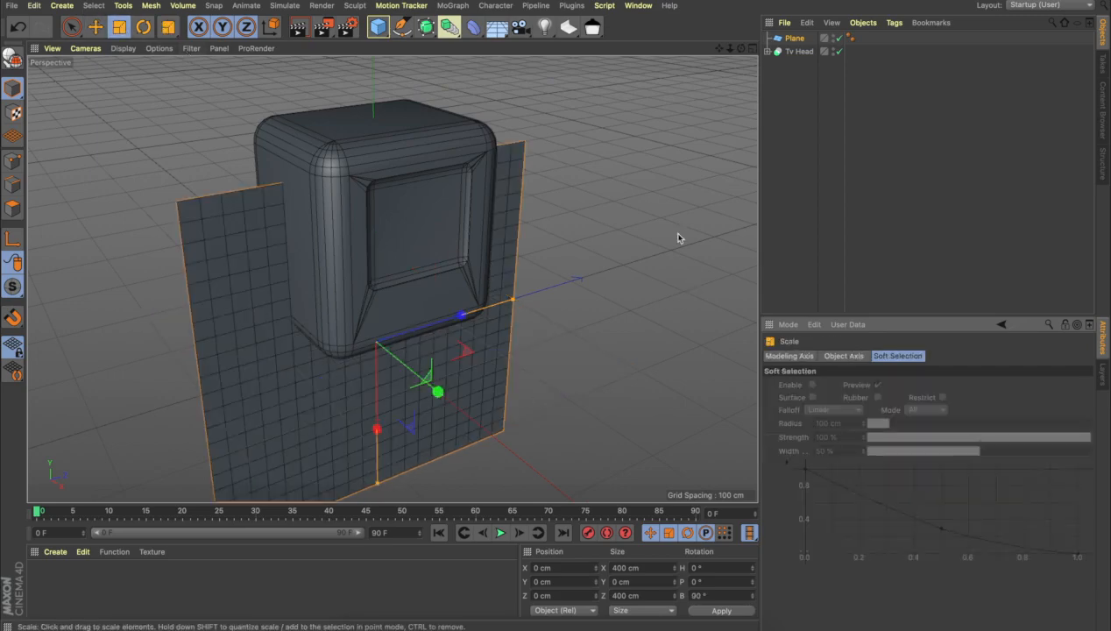
left_click_drag(675, 235, 468, 442)
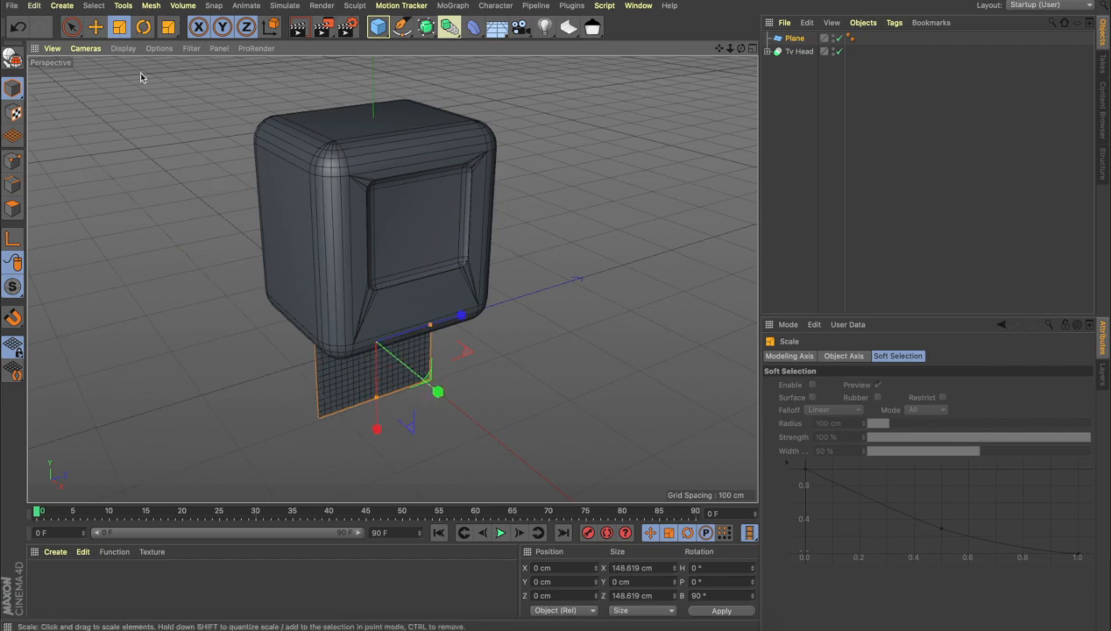
left_click(95, 27)
left_click_drag(377, 386, 371, 226)
left_click_drag(434, 241, 484, 259)
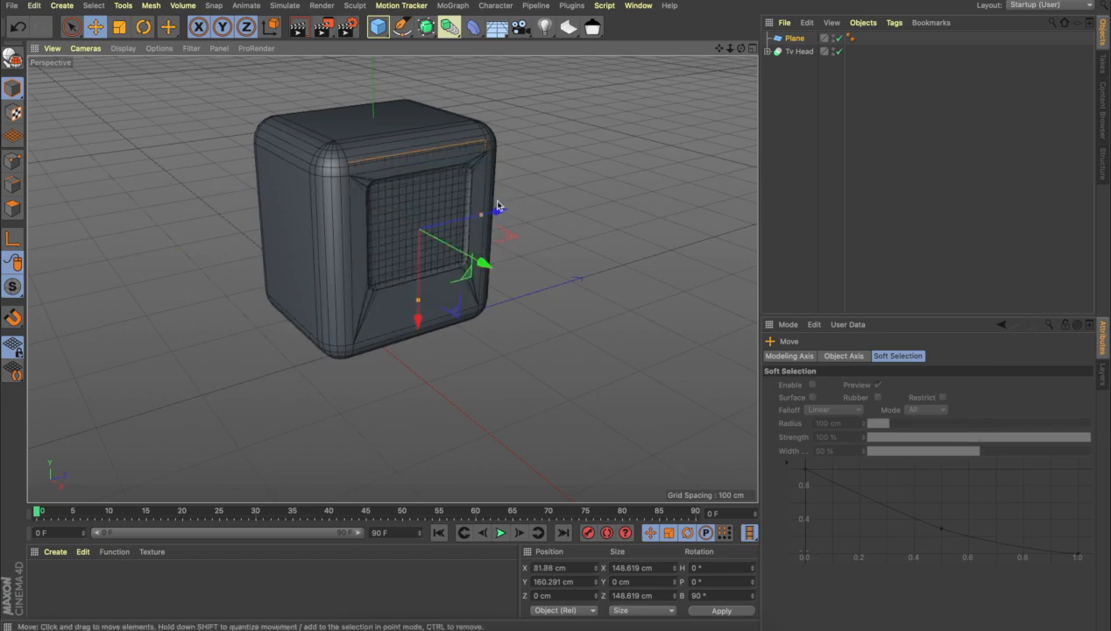
left_click_drag(496, 211, 497, 211)
Scale the plane along its own X axis to about 128 cm so it fits the height of the recess.
left_click(119, 26)
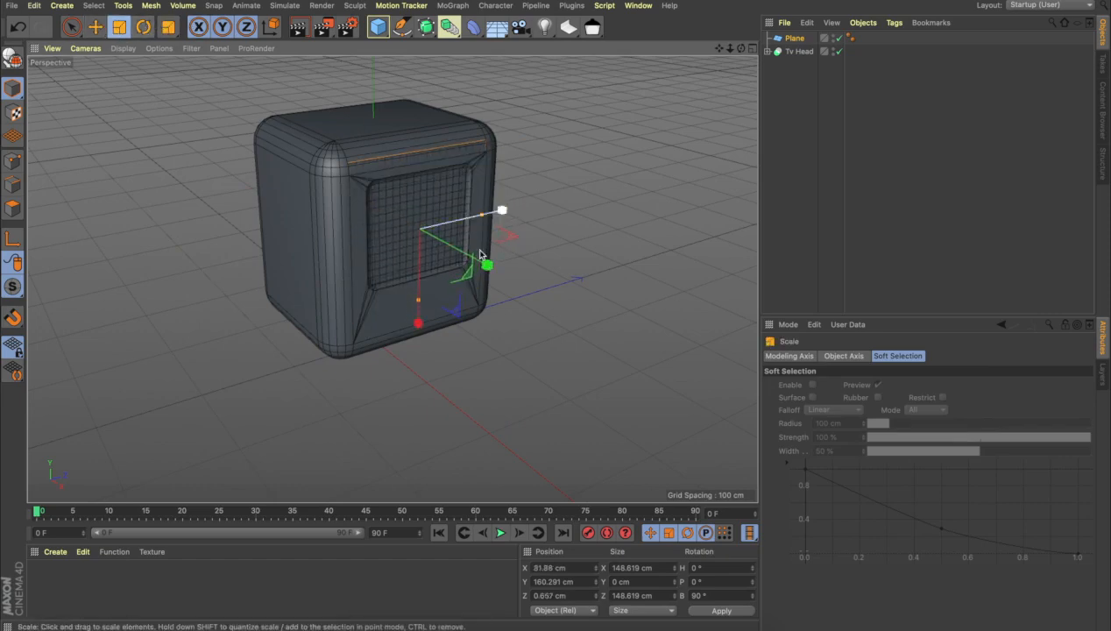
left_click_drag(419, 302, 421, 294)
left_click(505, 211)
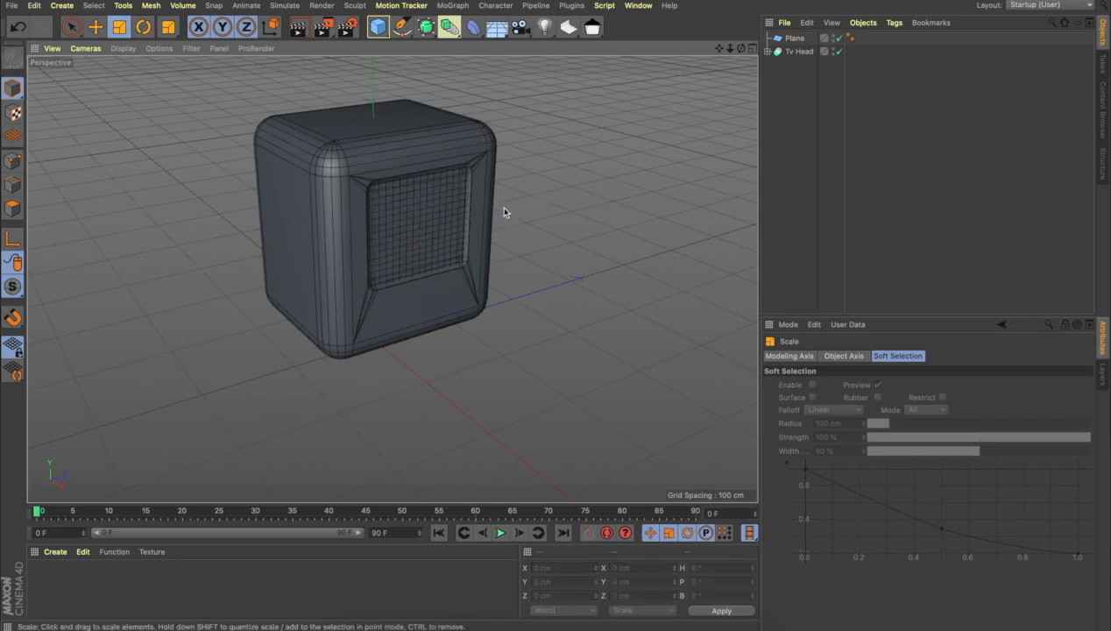
left_click(436, 210)
key("e")
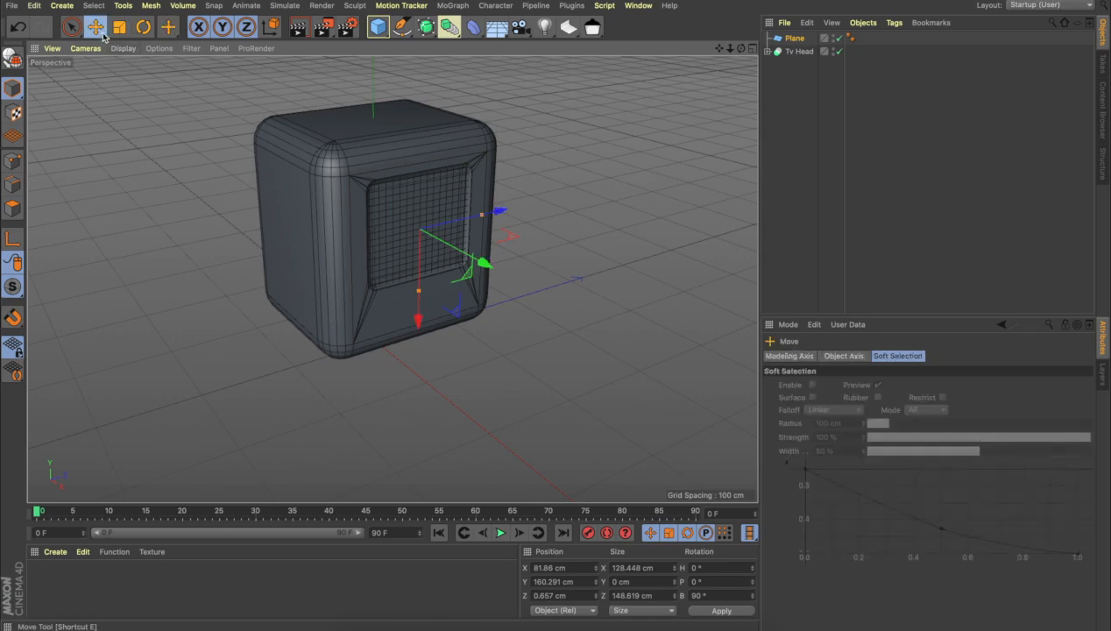
left_click(426, 194)
left_click(529, 135)
Rename the plane to "Screen".
mouse_move(586, 132)
left_mouse_down("alt")
mouse_move(543, 124)
mouse_move(513, 94)
mouse_move(604, 138)
mouse_move(565, 141)
mouse_move(583, 138)
left_mouse_up("alt")
middle_click_drag(468, 232, 498, 257, "alt")
double_click(793, 39)
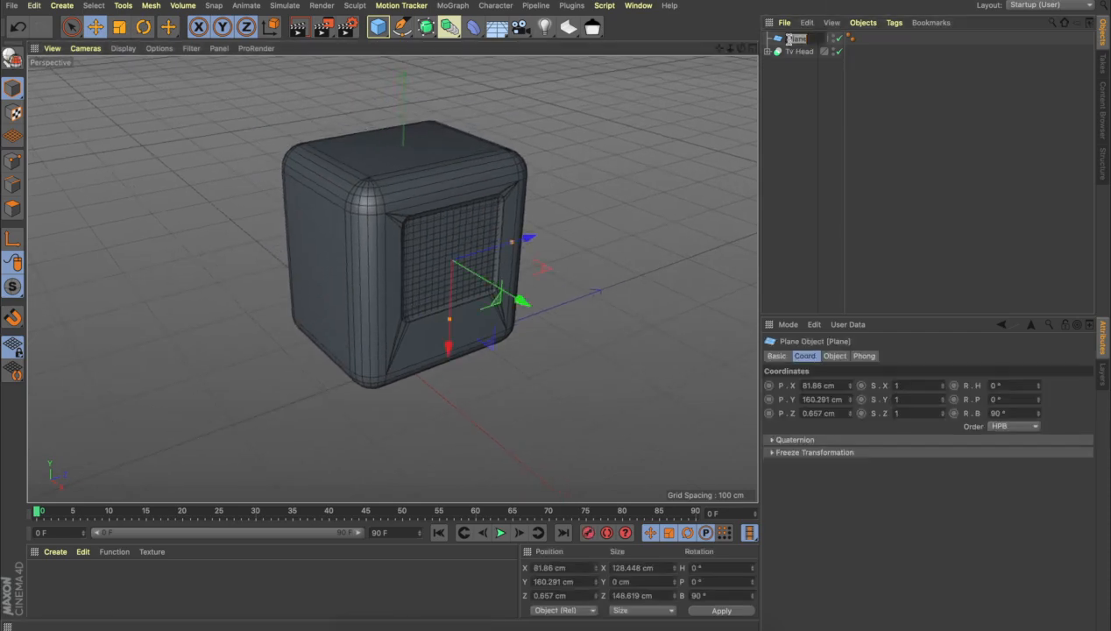
key("Return")
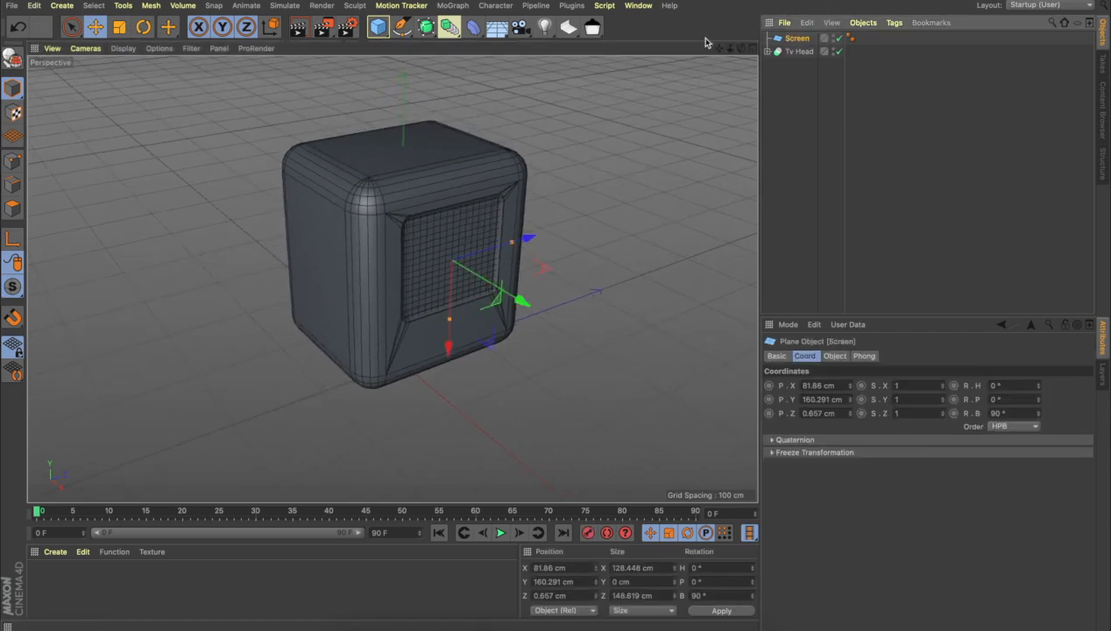
Add a capsule to the scene and move it along Z to about 276 cm, beside the Tv Head.
scroll(611, 134, "down", 3)
scroll(611, 135, "up", 3)
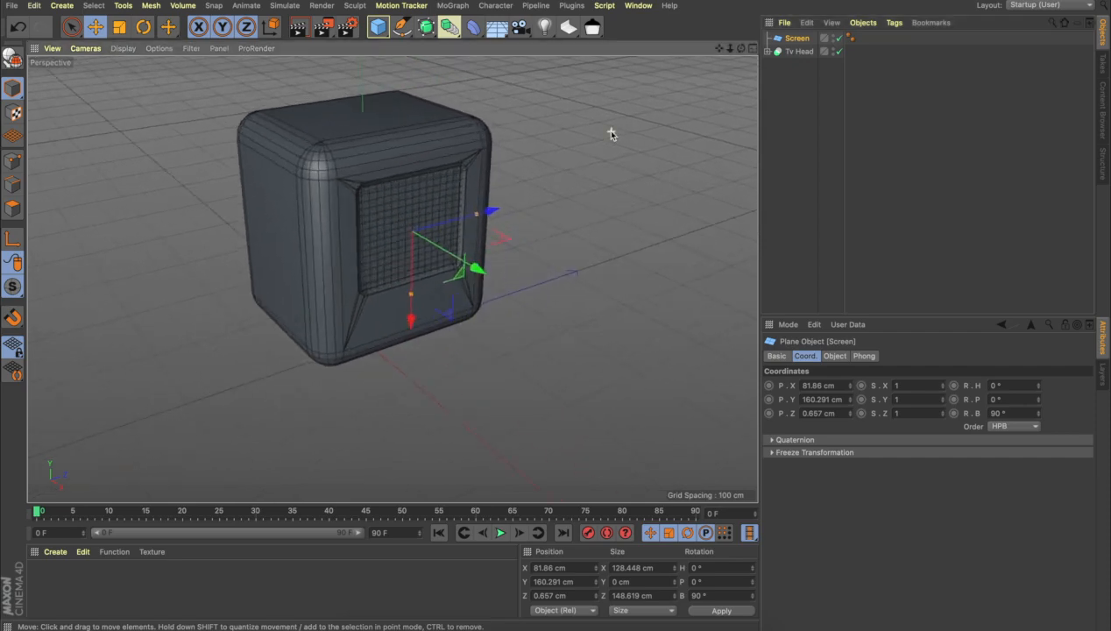
left_click_drag(611, 134, 614, 137, "alt")
middle_click_drag(484, 343, 484, 347, "alt")
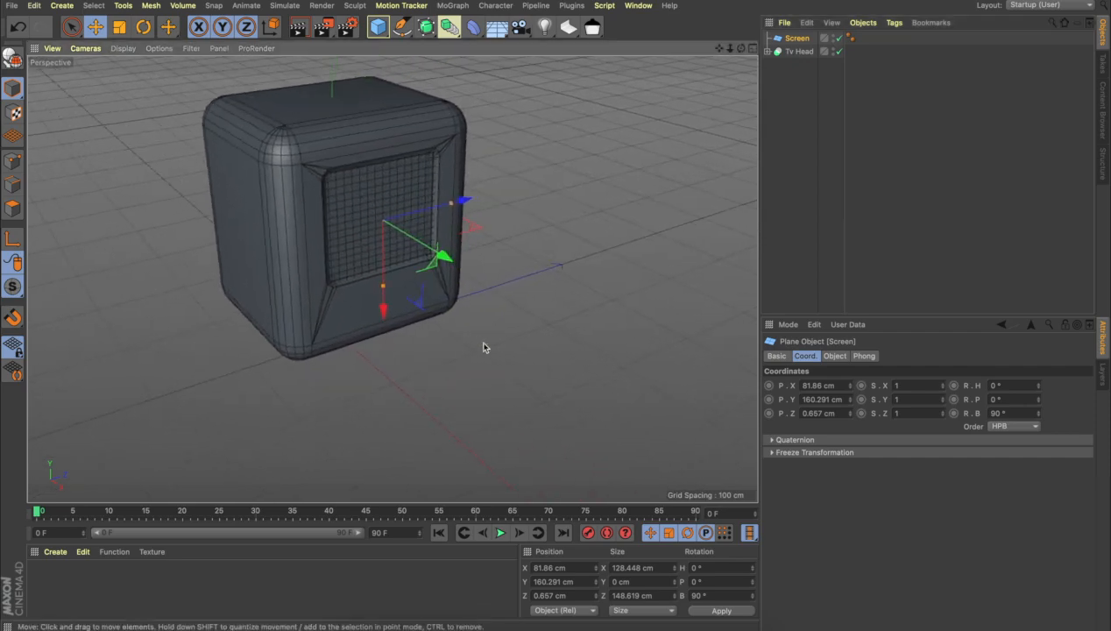
left_click_drag(439, 339, 445, 336, "alt")
scroll(447, 337, "down", 3)
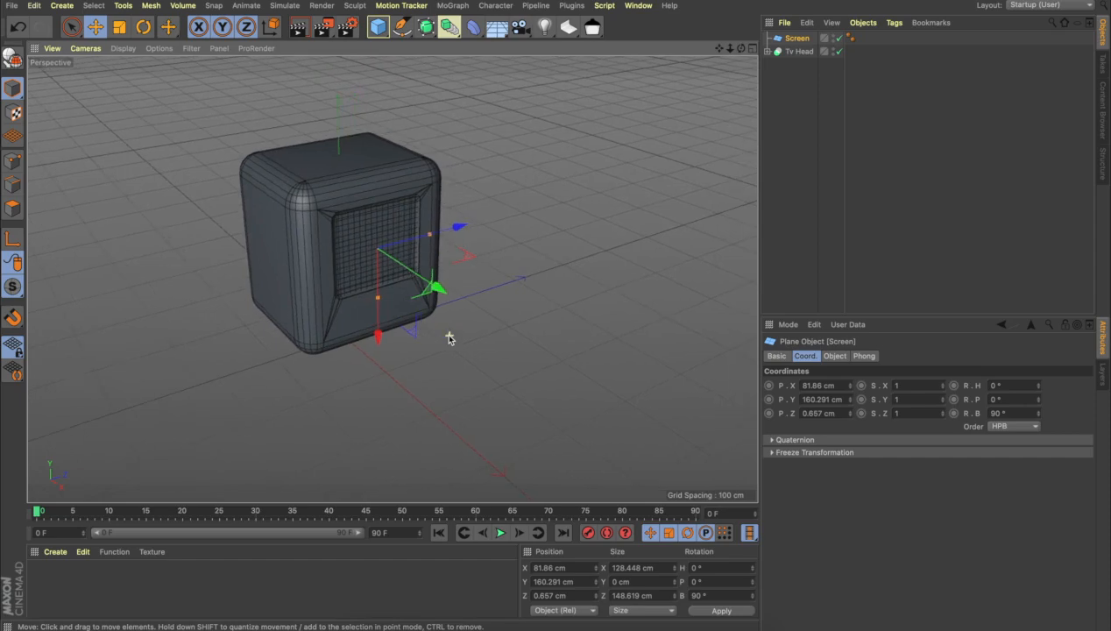
left_click(383, 32)
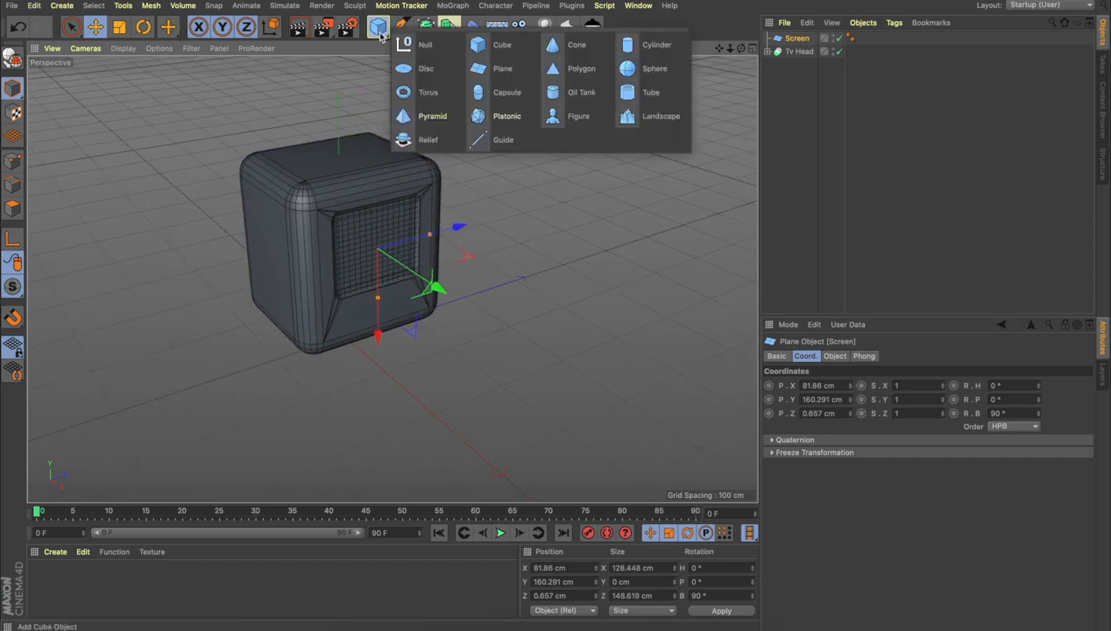
left_click(487, 93)
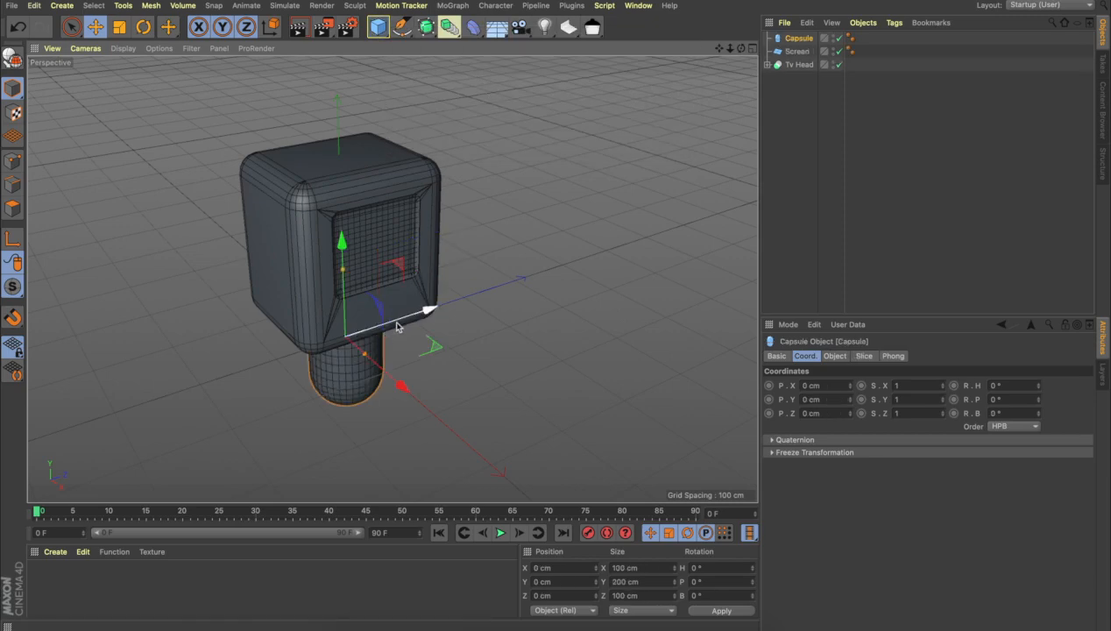
left_click_drag(397, 326, 558, 256)
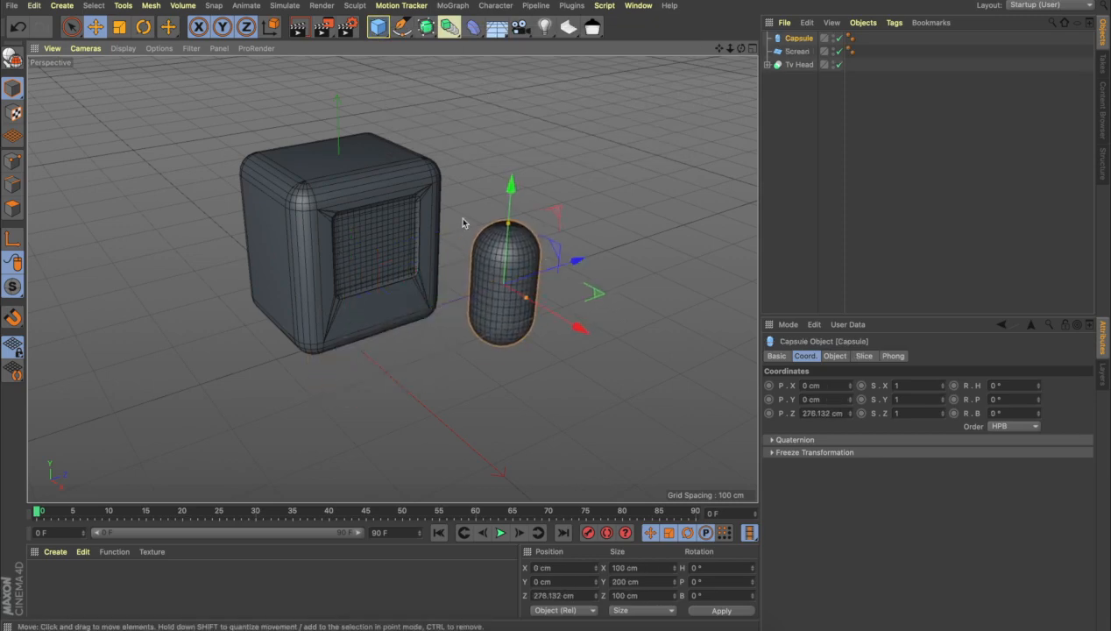
Set the capsule's height to 462 cm and its height segments to 46.
left_click_drag(463, 223, 441, 215, "alt")
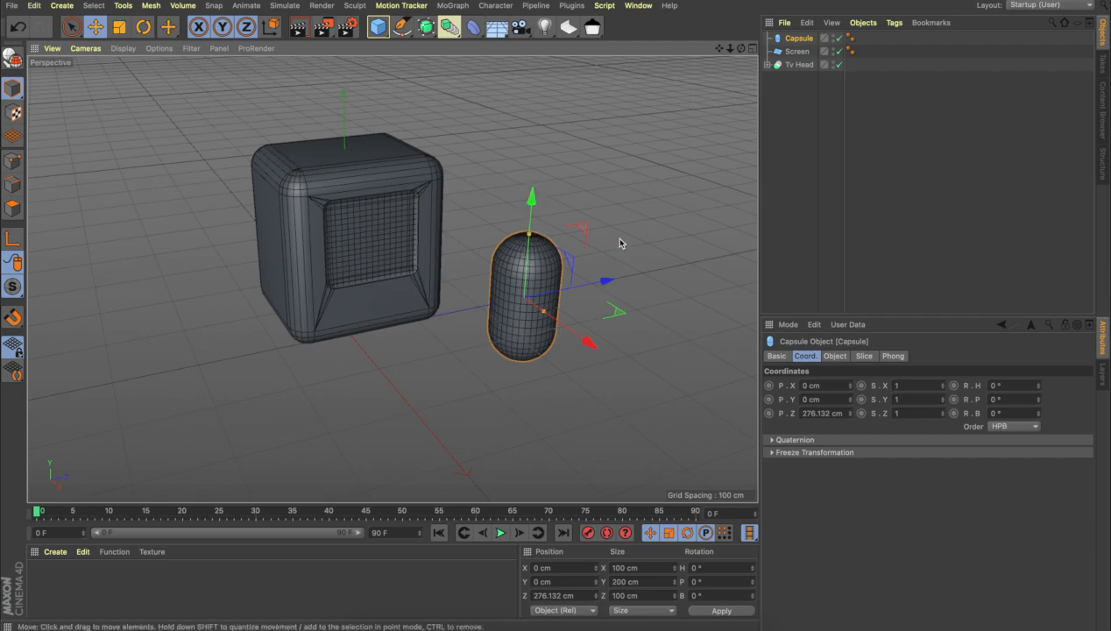
left_click(776, 356)
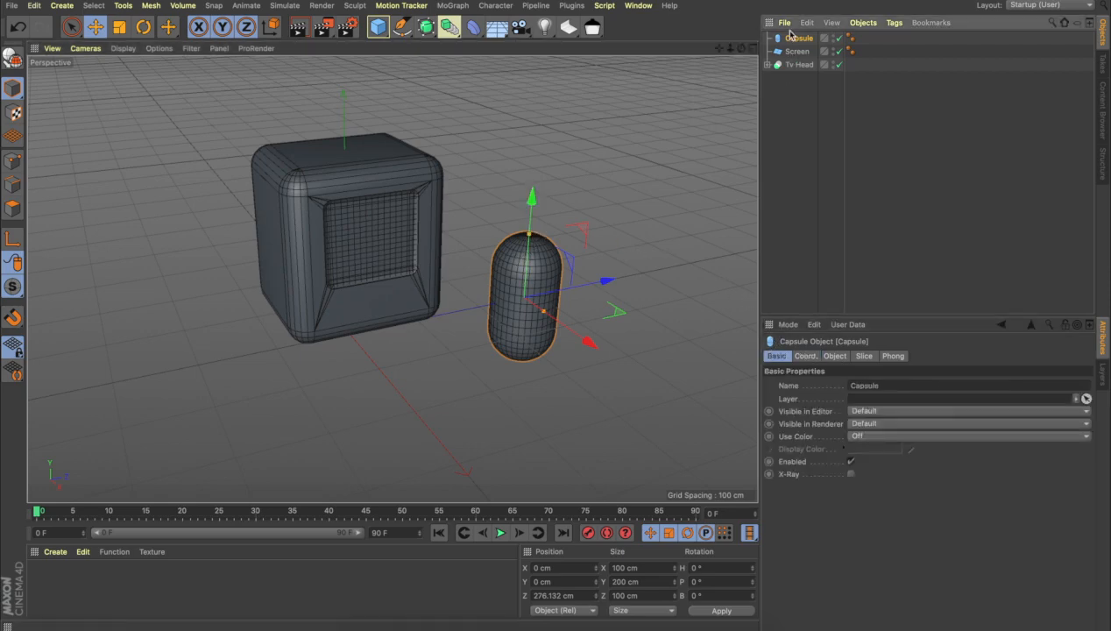
left_click(835, 356)
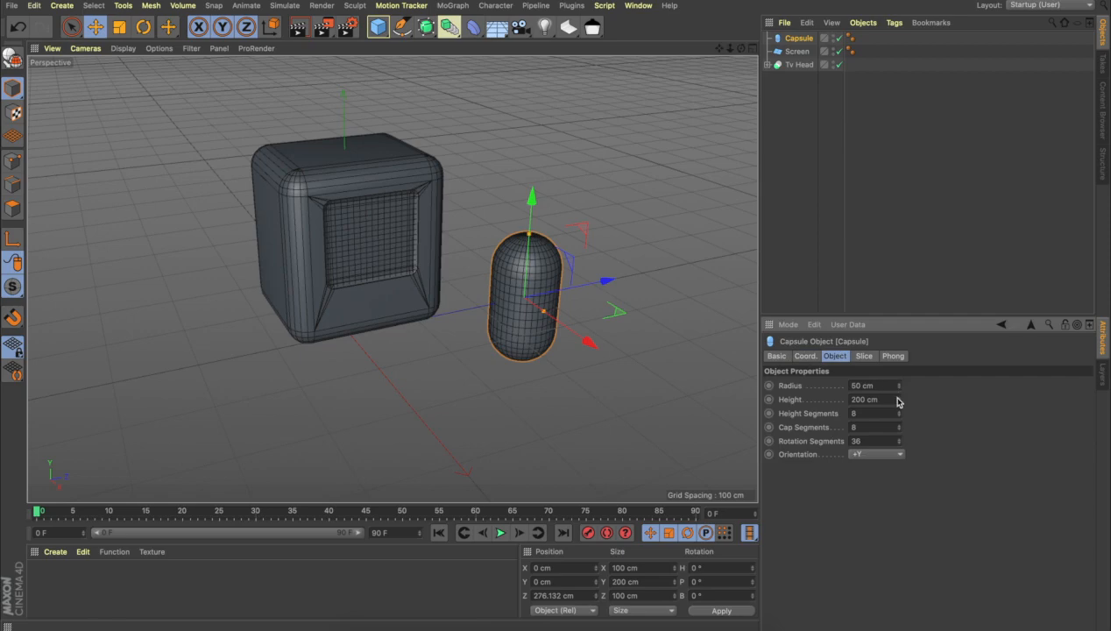
mouse_move(902, 403)
left_mouse_down()
mouse_move(901, 338)
mouse_move(895, 407)
mouse_move(896, 390)
left_mouse_up()
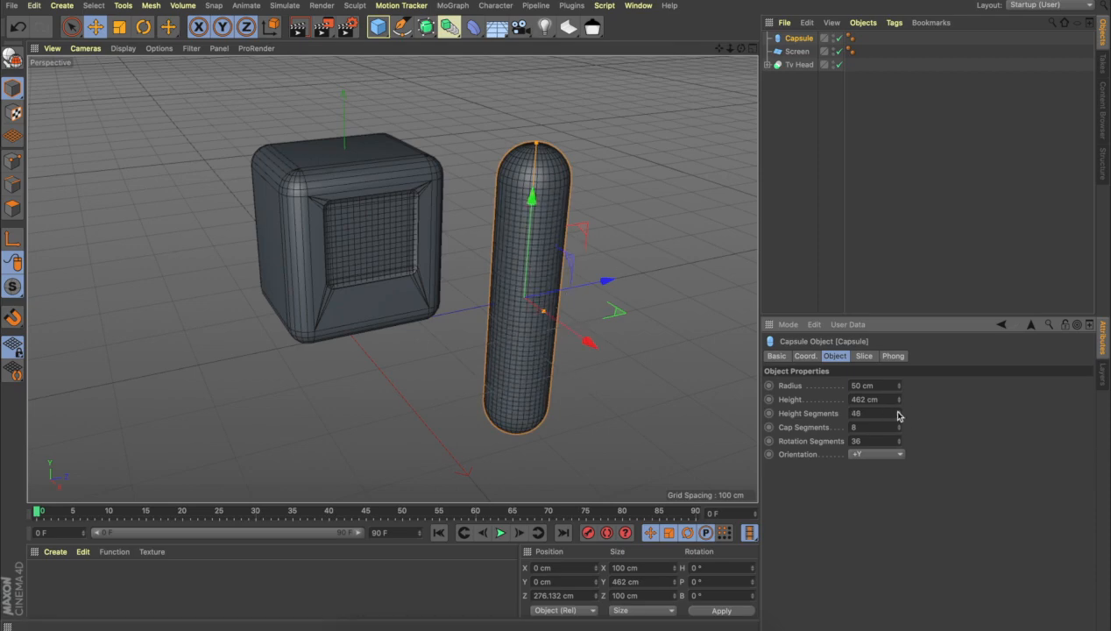
Move the capsule forward along X to about 139 cm.
left_click_drag(513, 370, 468, 354, "alt")
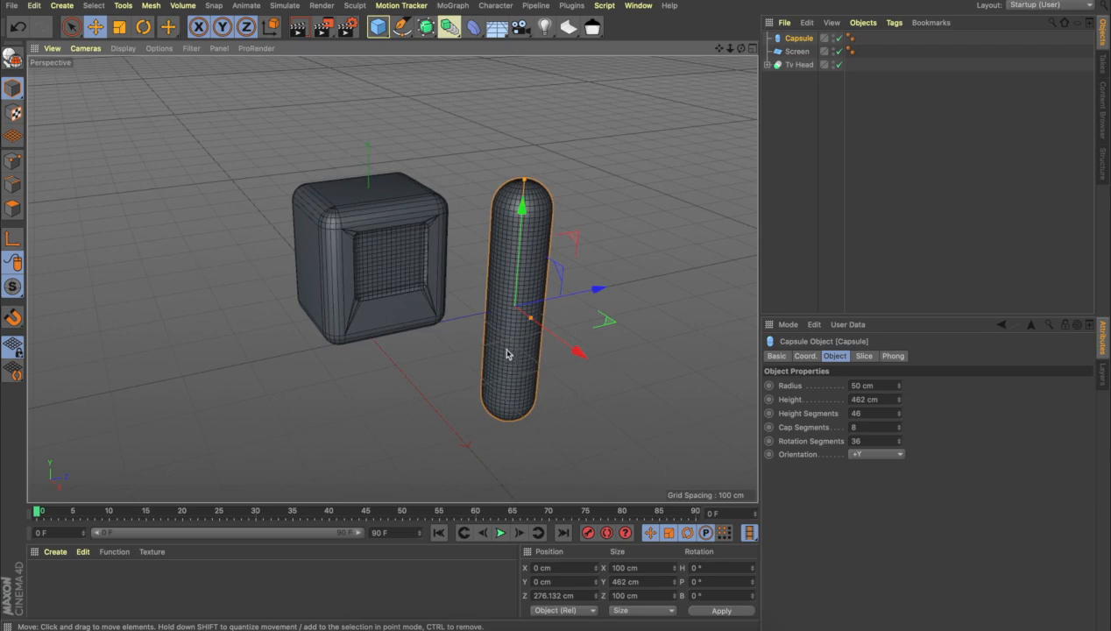
left_click_drag(600, 350, 649, 343, "alt")
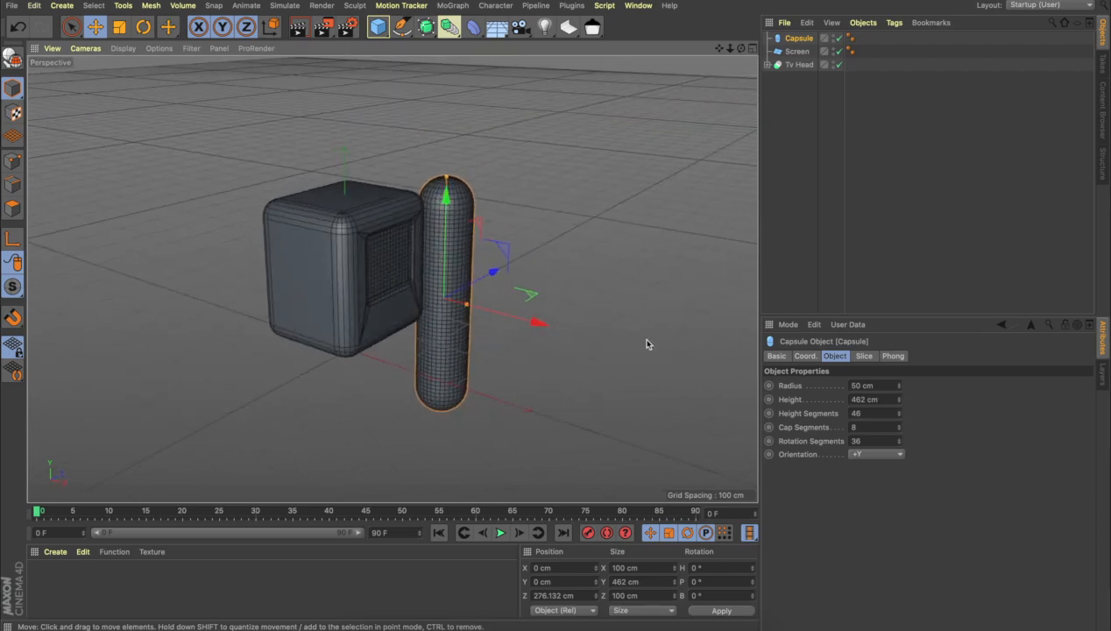
left_click_drag(525, 324, 604, 341)
left_click_drag(441, 355, 389, 339, "alt")
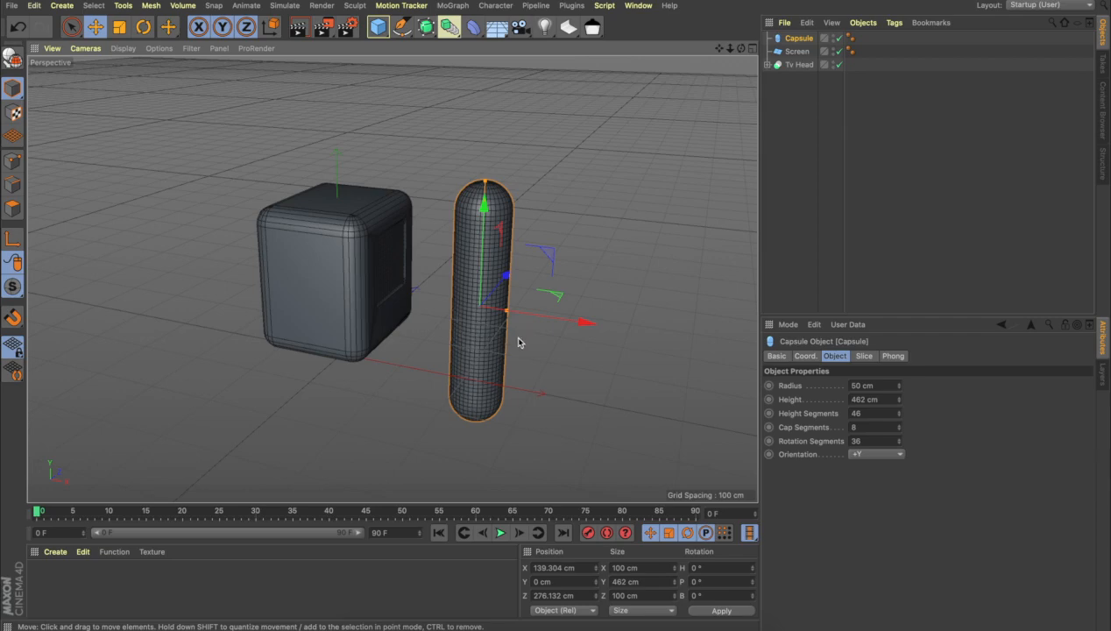
Add a Bend deformer as a child of the capsule and fit it to its parent.
scroll(518, 342, "up", 3)
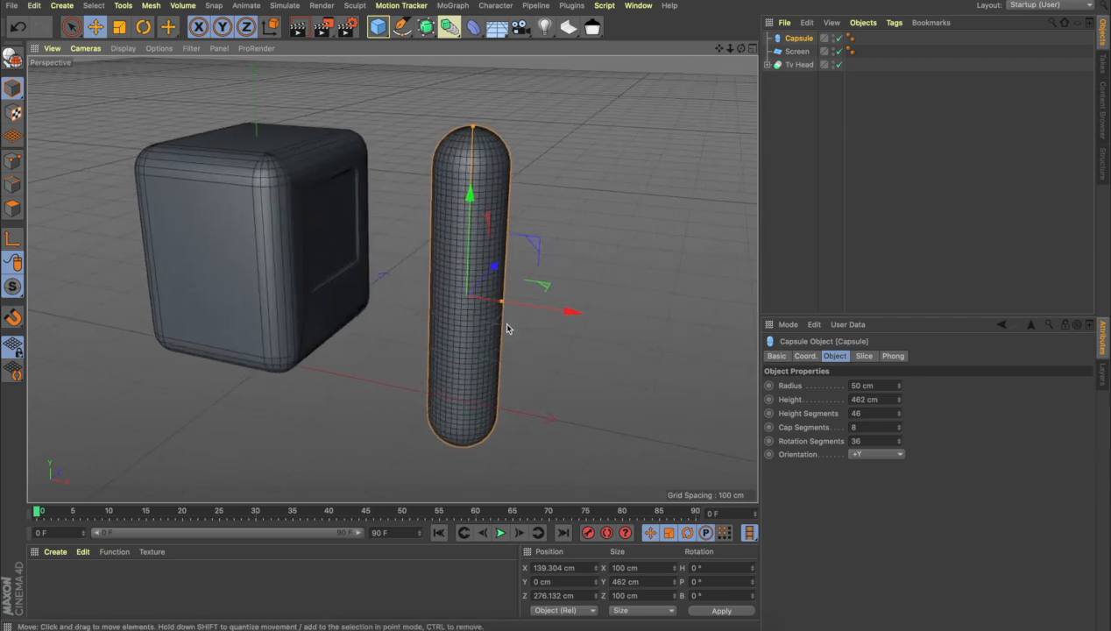
scroll(506, 327, "down", 4)
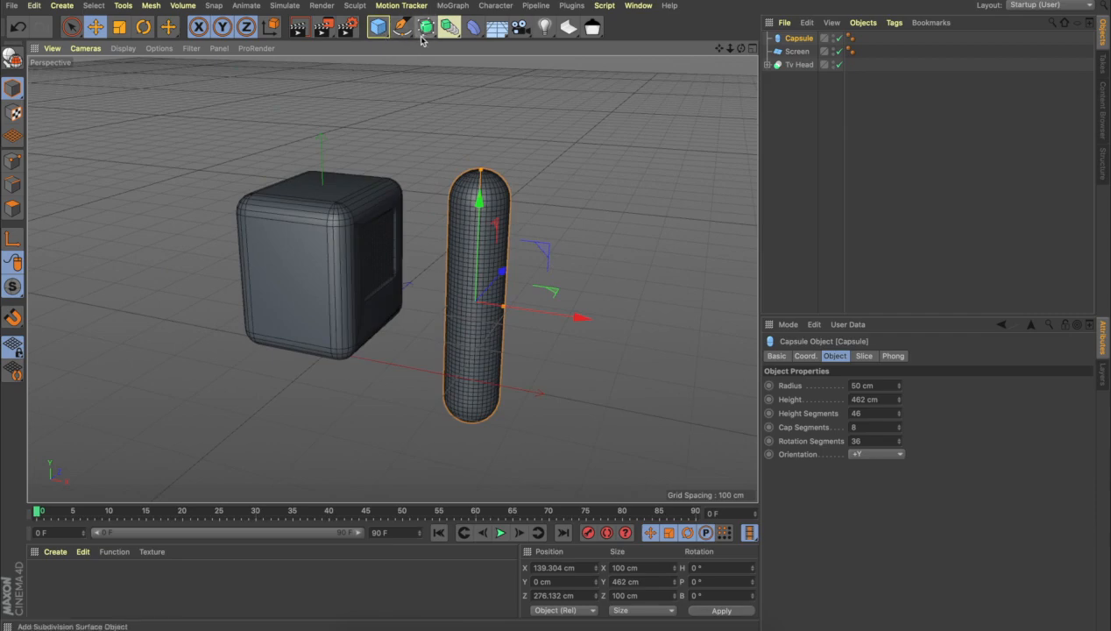
left_click_drag(474, 27, 508, 48)
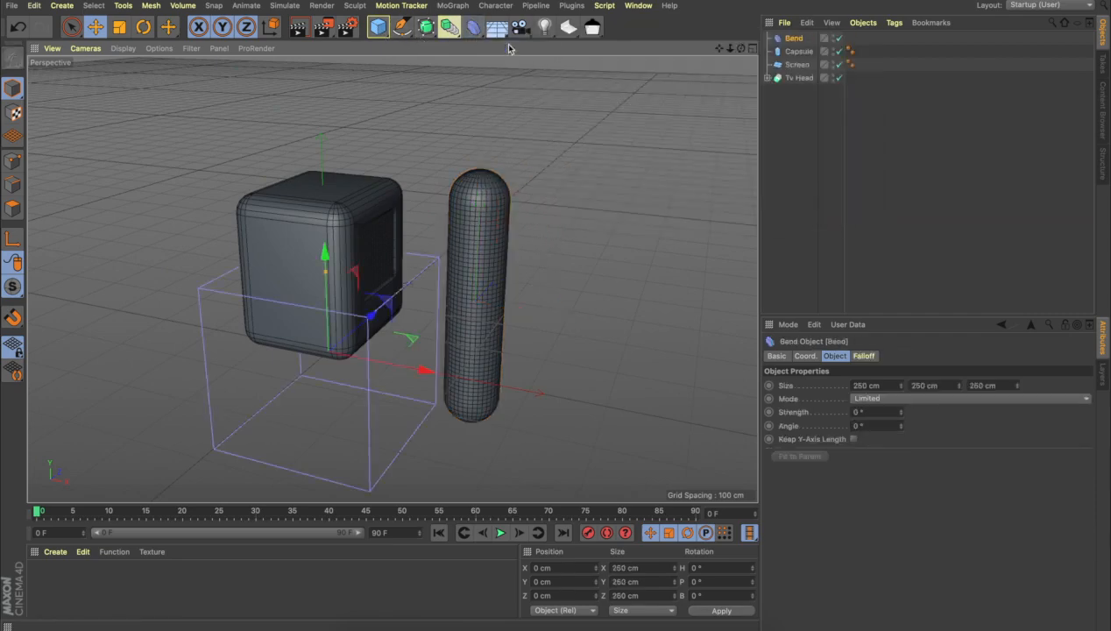
left_click_drag(793, 40, 802, 56)
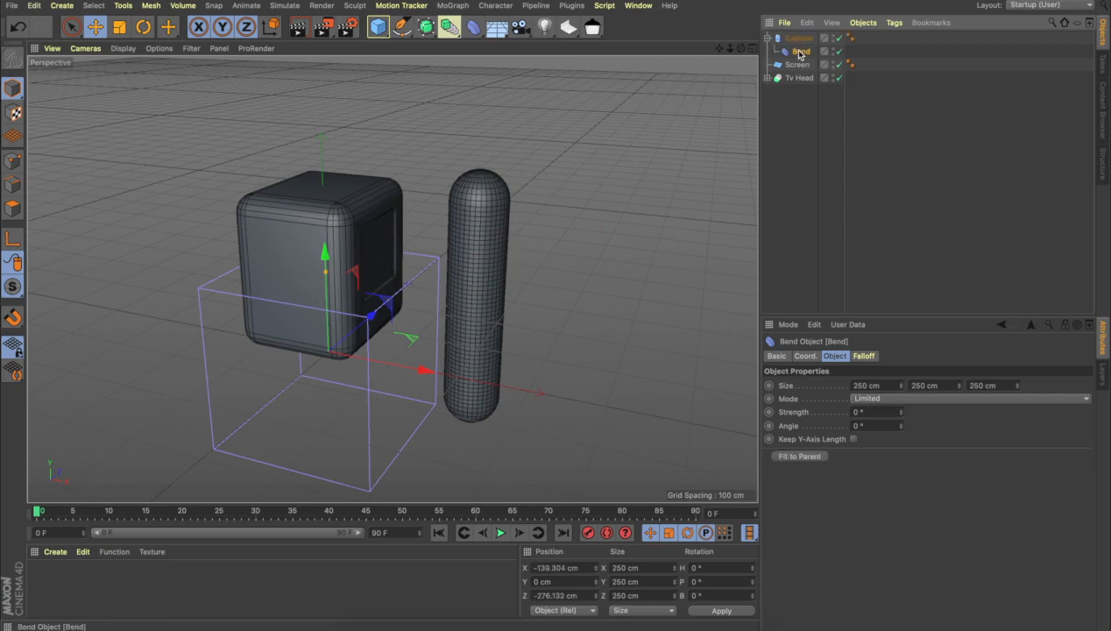
left_click(797, 456)
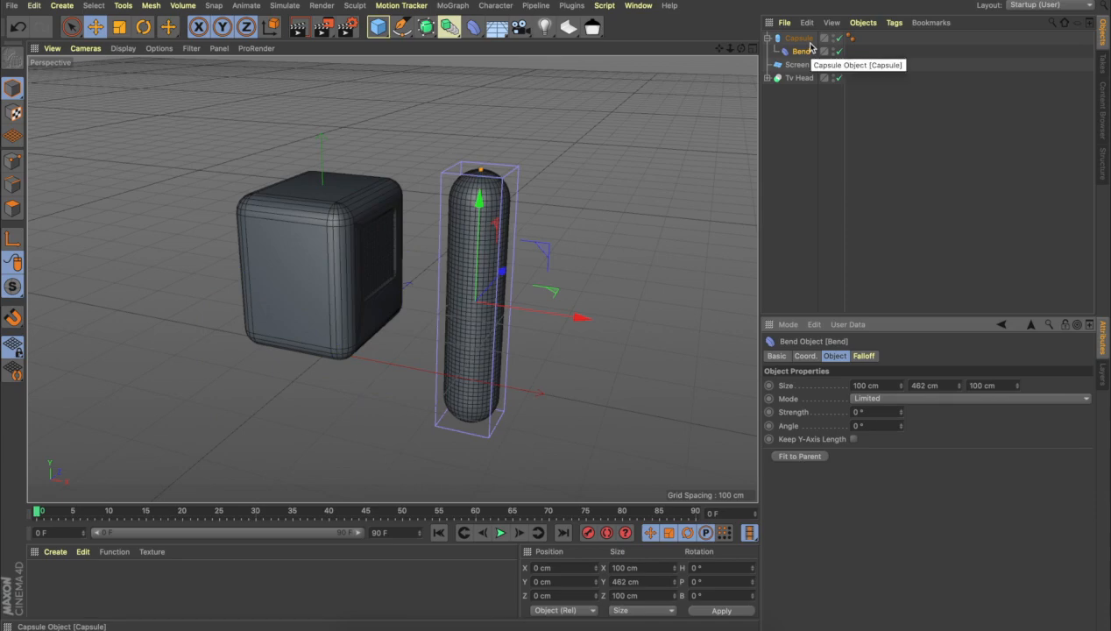
Set the Bend strength to -130° and move the capsule along X to about 401 cm.
left_click_drag(900, 412, 900, 484)
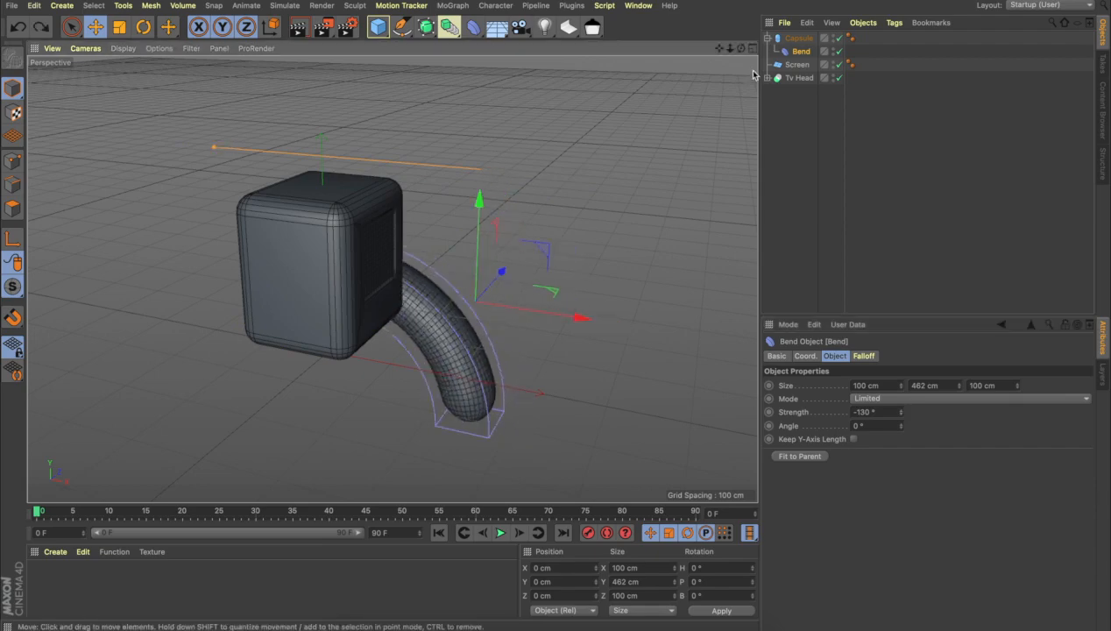
left_click(798, 38)
left_click_drag(565, 315, 714, 324)
Raise the Bend deformer along Y to about 77 cm and set its strength to -137°.
left_click(800, 51)
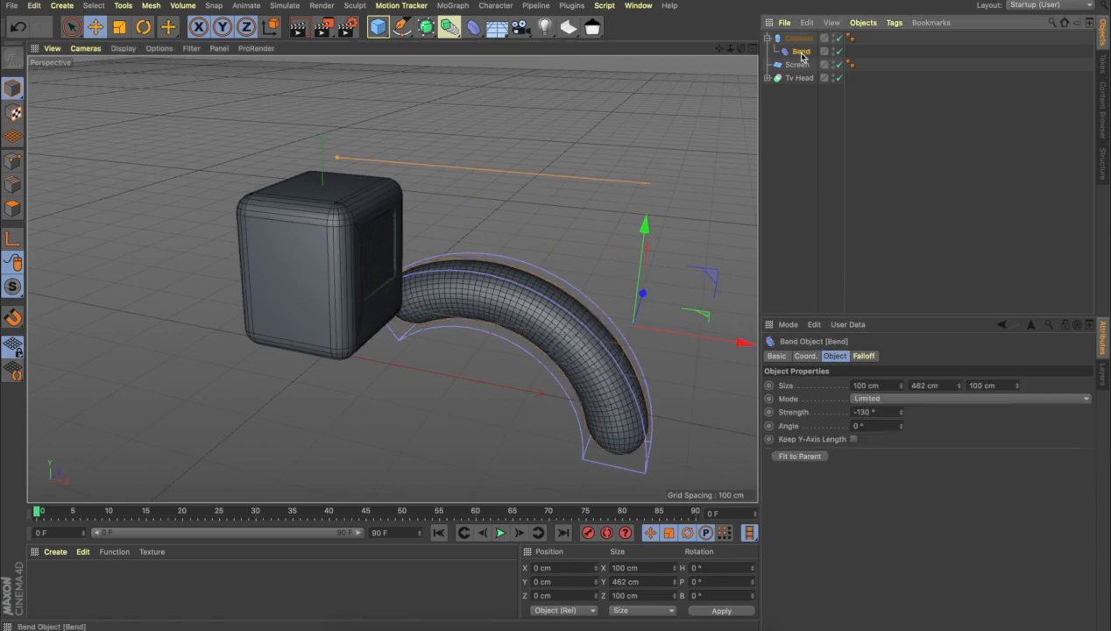
left_click_drag(643, 232, 649, 195)
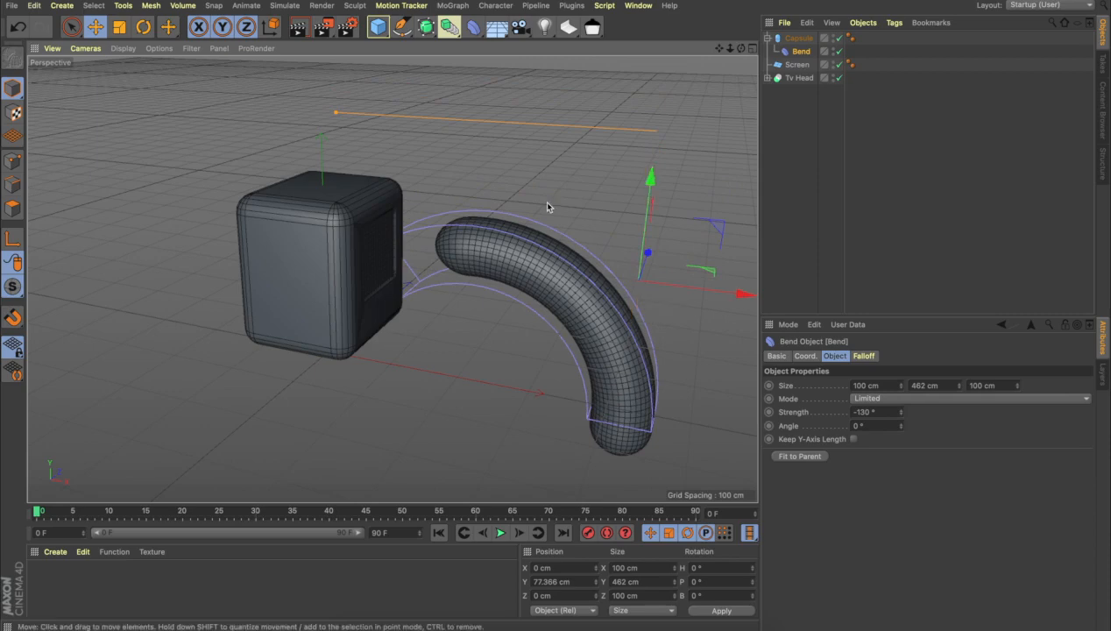
left_click_drag(899, 414, 927, 414)
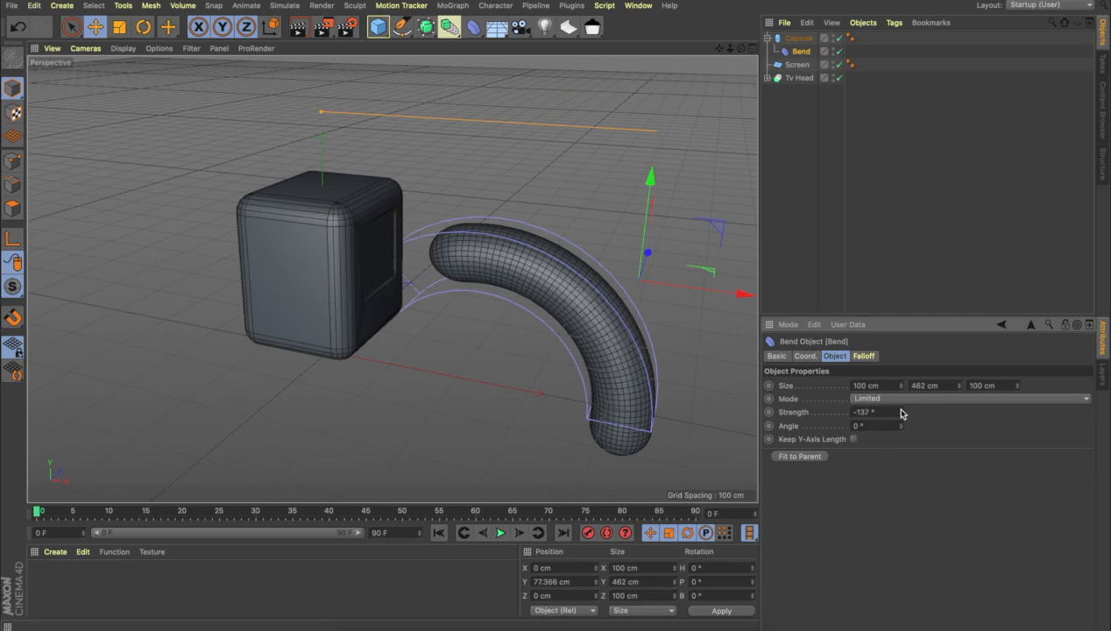
Scale the bent capsule down uniformly to a radius of about 22.5 cm and a height of about 208 cm.
left_click(478, 369)
left_click(520, 255)
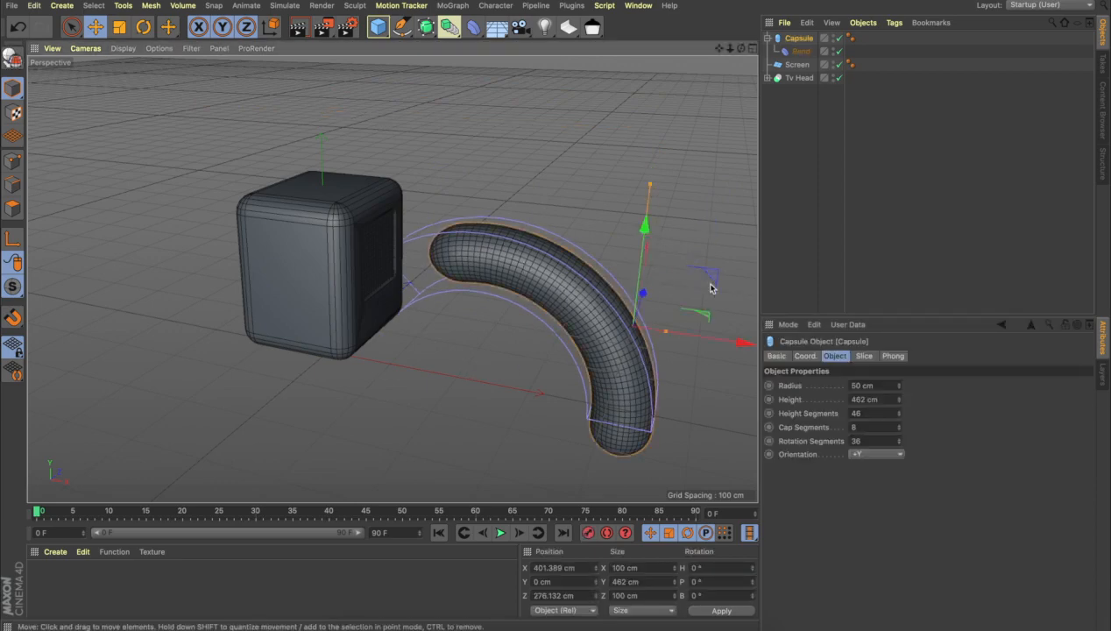
left_click(119, 26)
left_click_drag(521, 131, 410, 388)
left_click(526, 224)
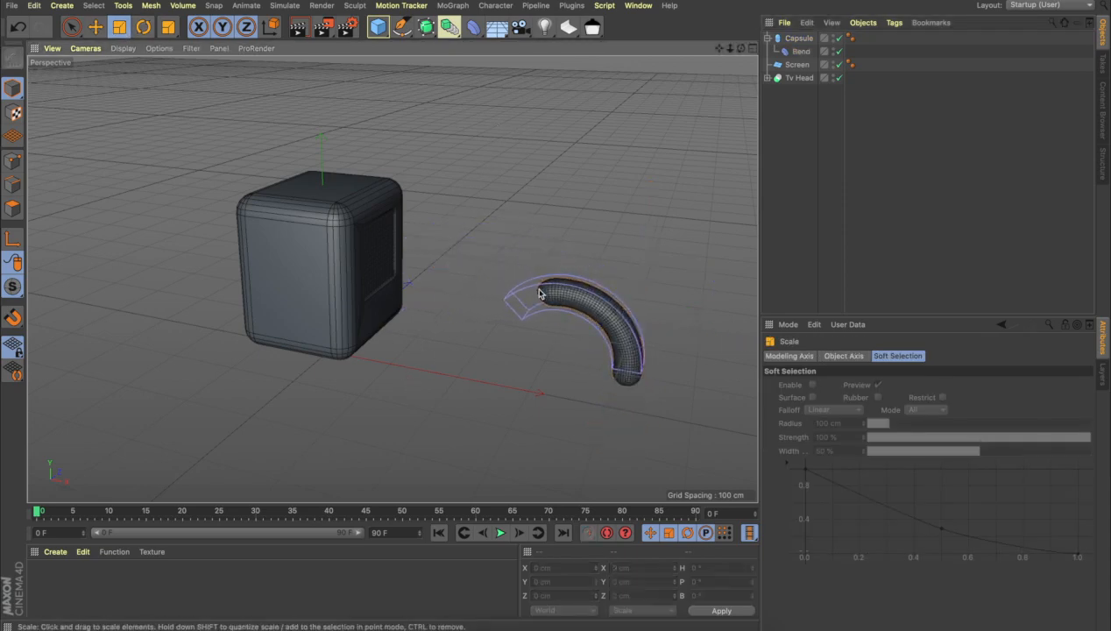
left_click(540, 291)
left_click_drag(413, 180, 366, 177, "alt")
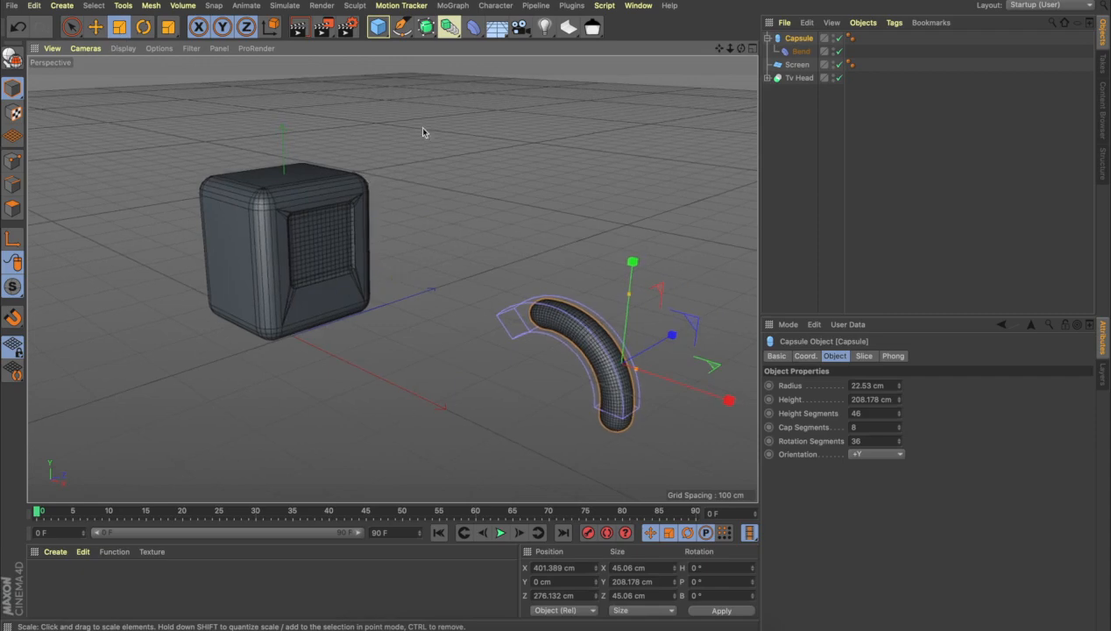
In the four-view layout, move the capsule along Z to about -42 cm and down along Y to about -27 cm.
left_click(750, 49)
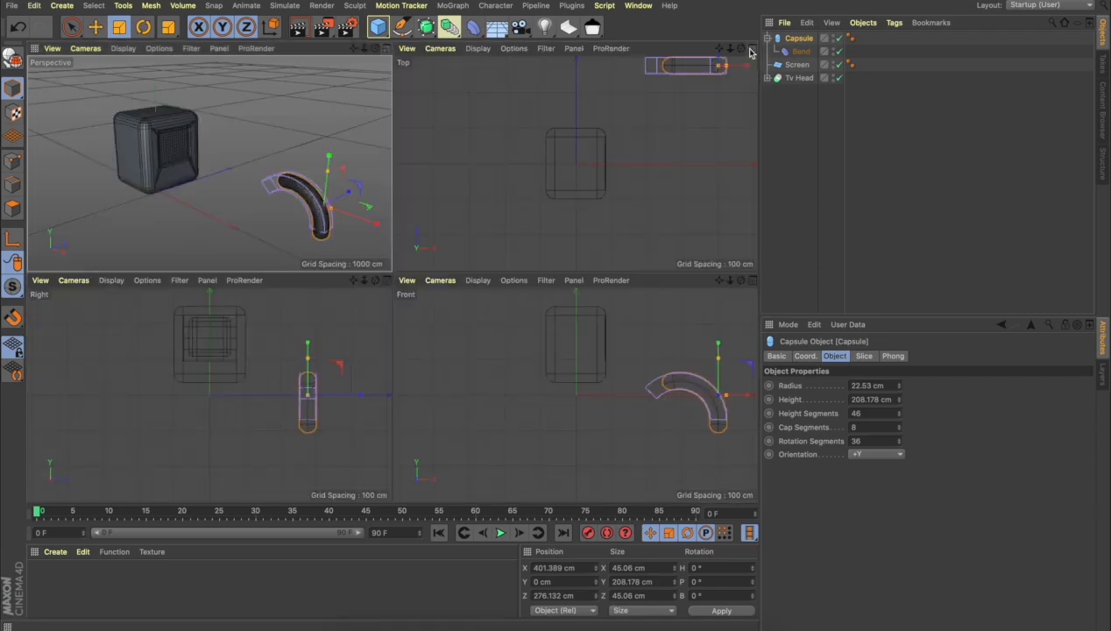
left_click(286, 354)
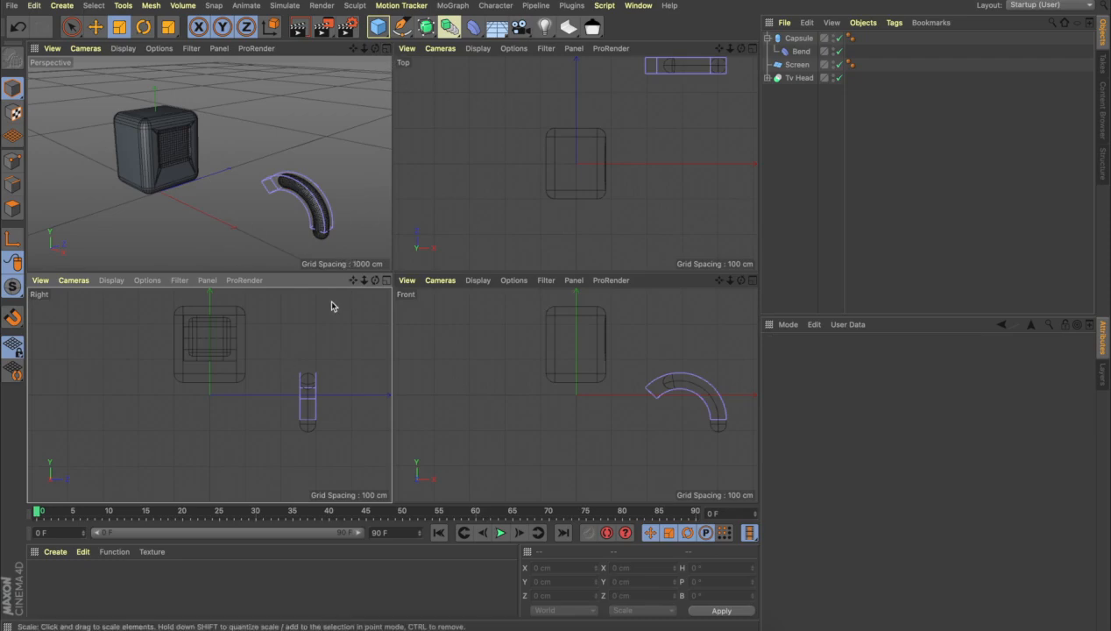
left_click(95, 27)
left_click(316, 402)
left_click_drag(320, 402, 218, 384)
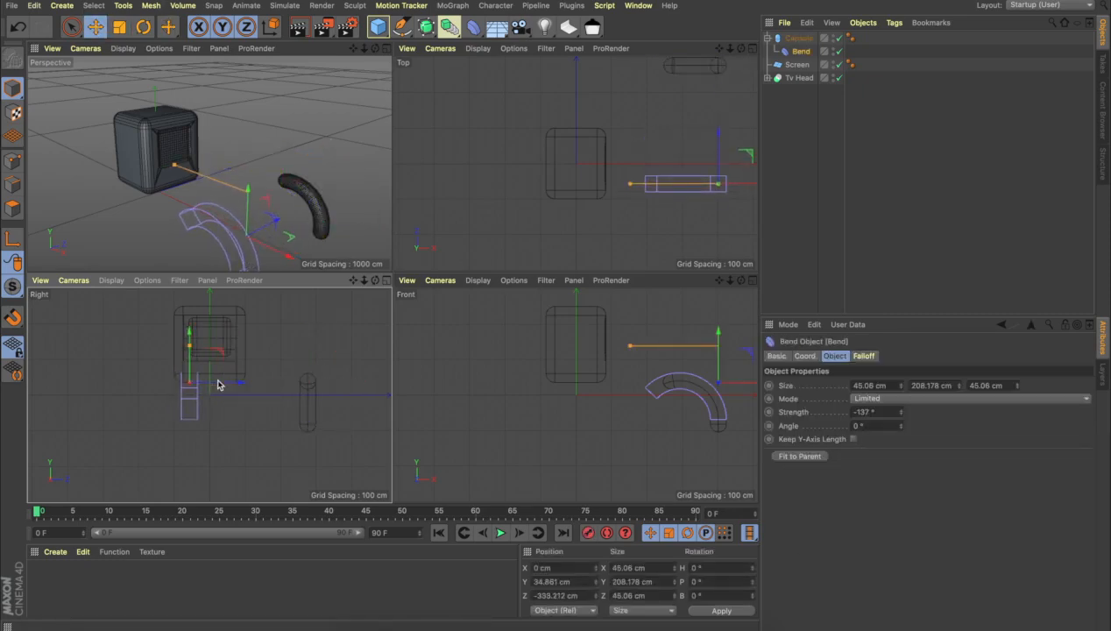
left_click(798, 39)
left_click(768, 39)
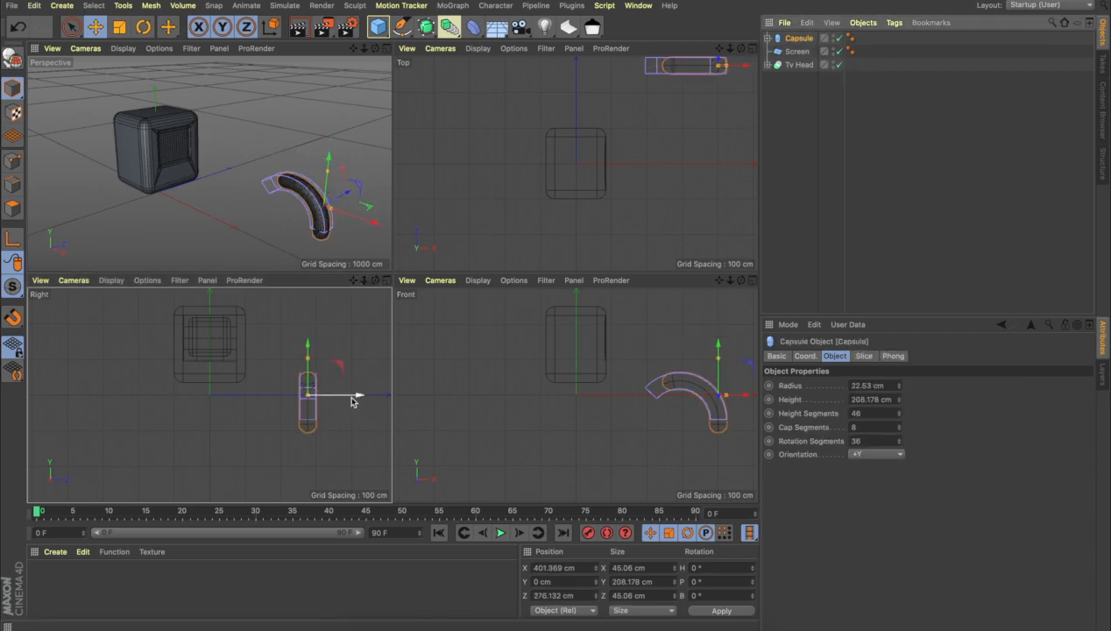
left_click_drag(356, 395, 238, 401)
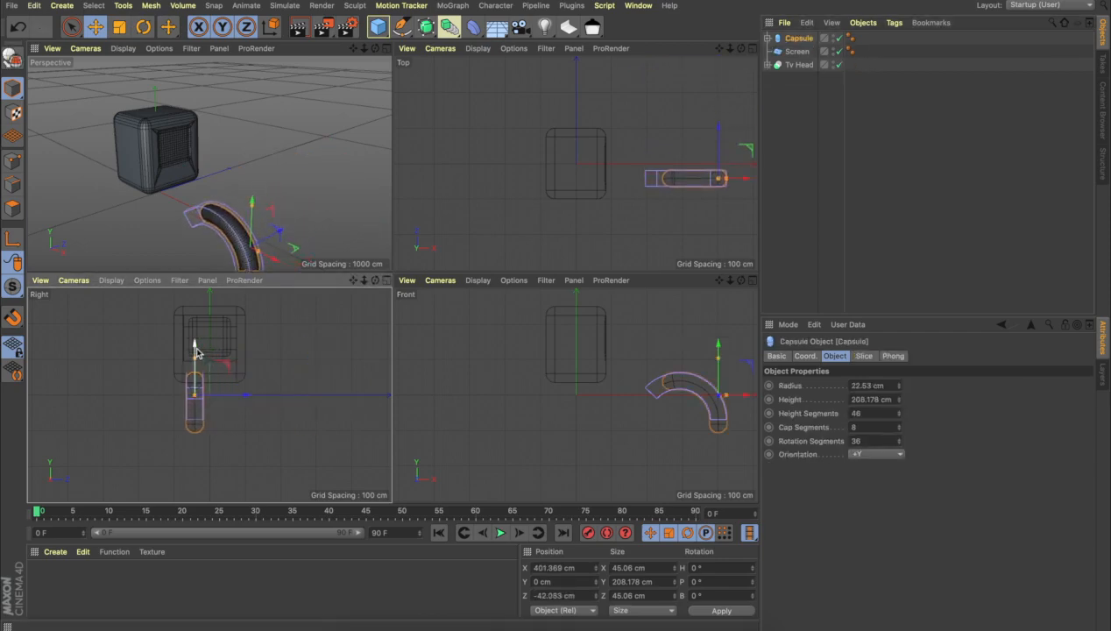
left_click_drag(195, 353, 196, 361)
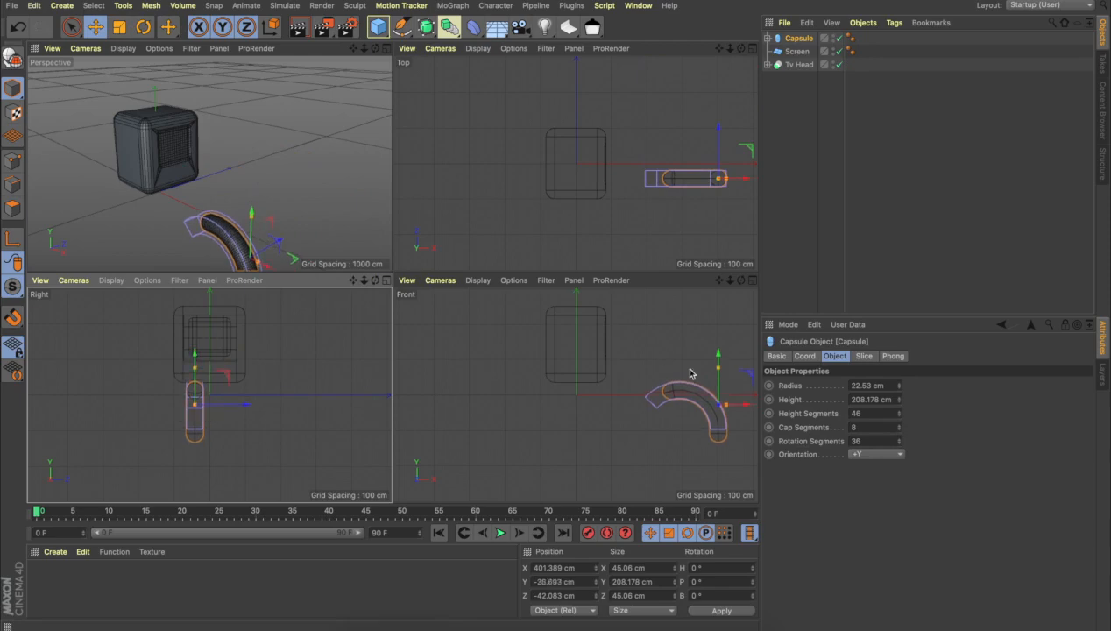
Move the capsule beneath the head along X to about 141 cm and stretch its height to about 225 cm.
left_click_drag(743, 408, 649, 411)
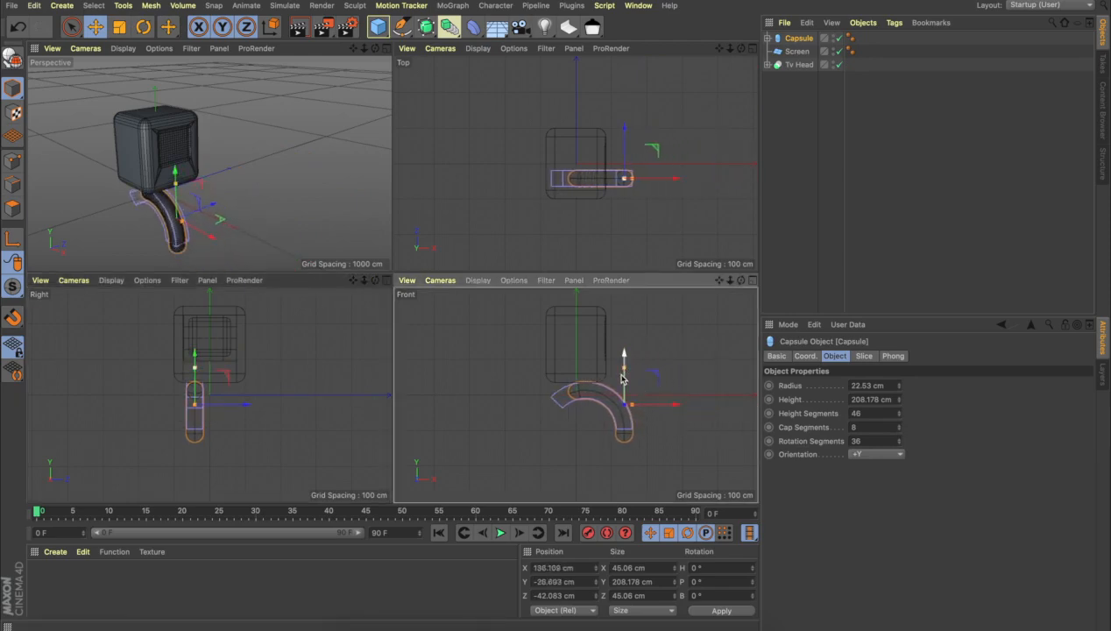
left_click_drag(641, 407, 643, 407)
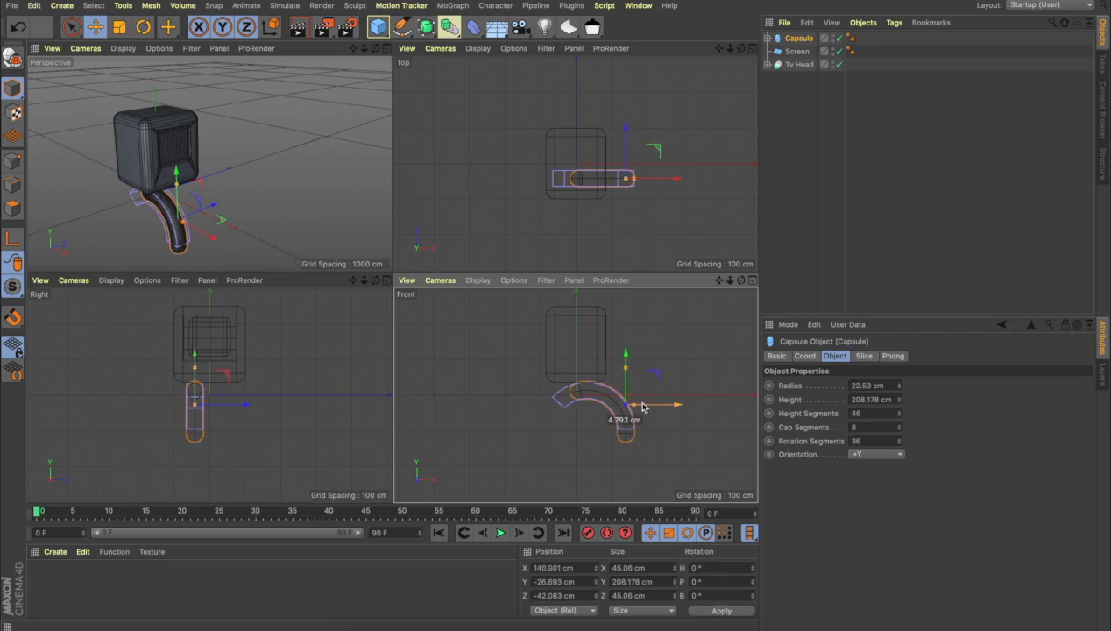
left_click_drag(627, 367, 627, 368)
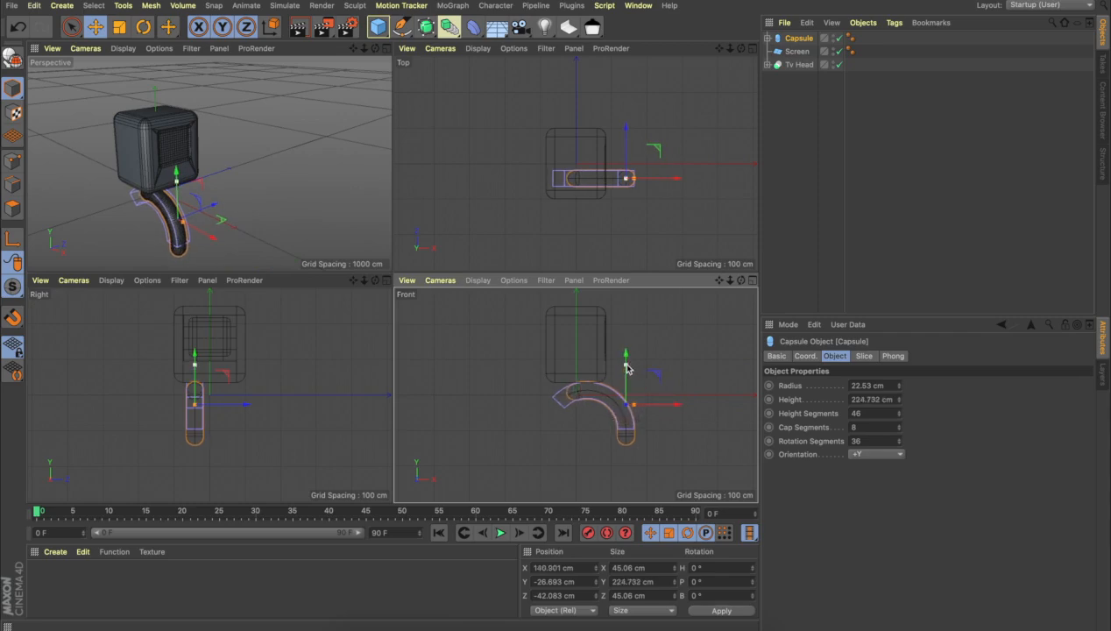
Duplicate the bent capsule along Z to about 46 cm as a second leg beneath the head.
left_click(293, 193)
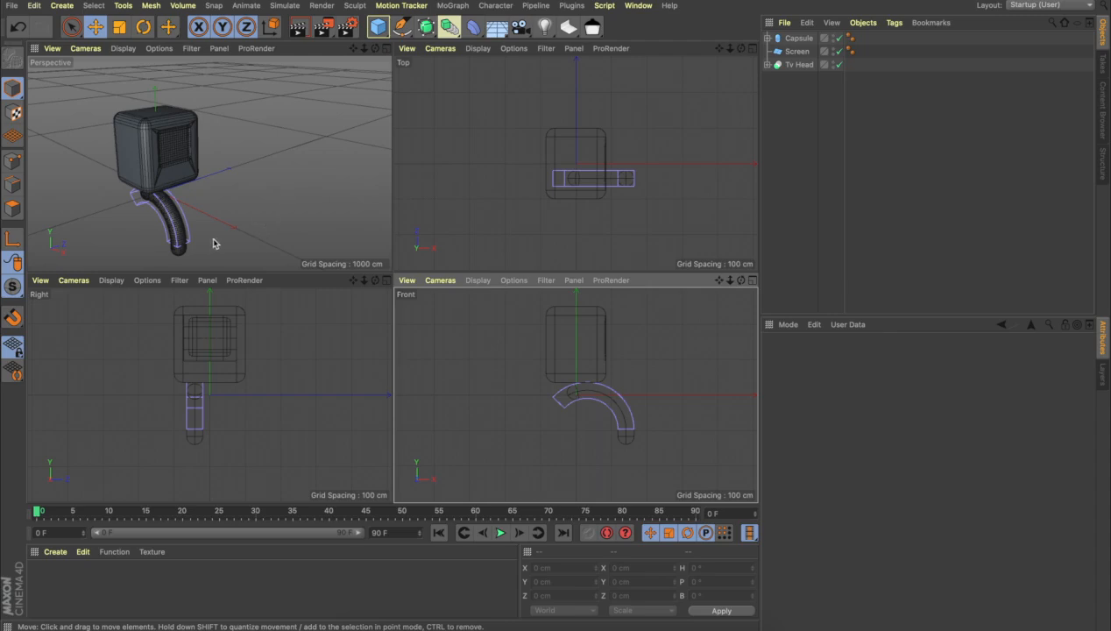
left_click(179, 232)
left_click(240, 202)
left_click(182, 232)
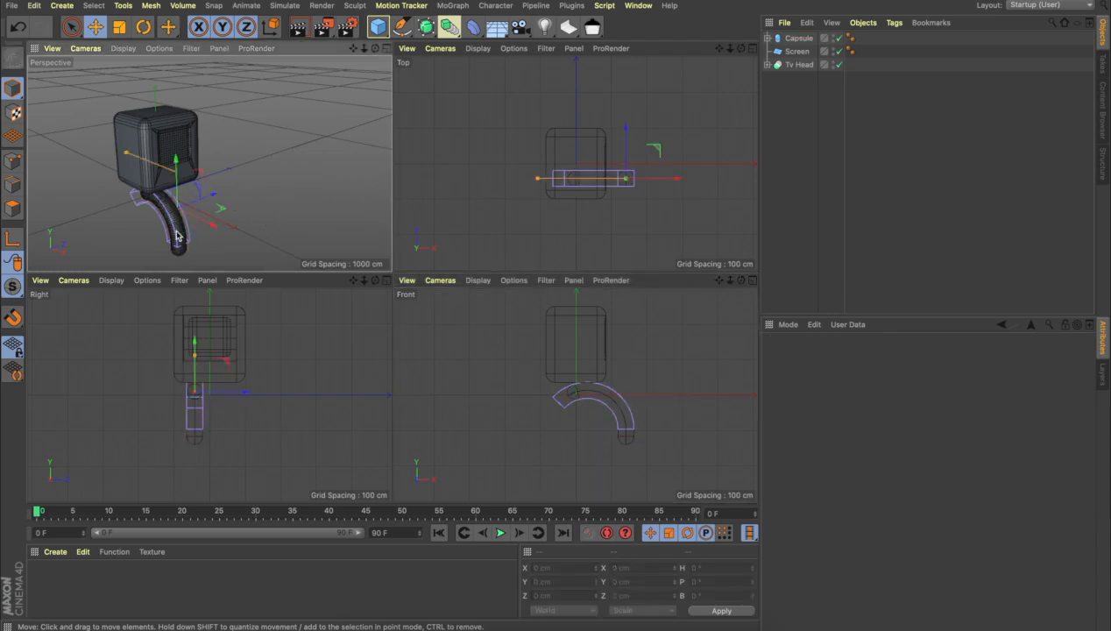
left_click(179, 226)
left_click(210, 197)
left_click(172, 213)
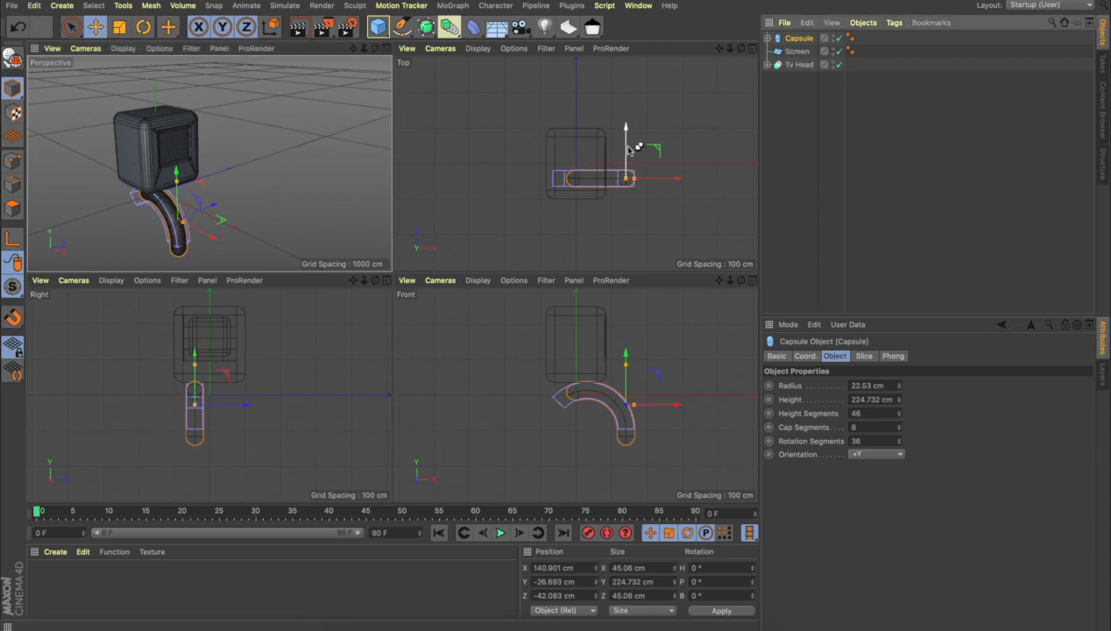
left_click_drag(629, 147, 630, 113, "ctrl")
left_click(534, 120)
Examine the head and both legs in the perspective view, enlarged to fill the viewport area.
scroll(249, 184, "up", 5)
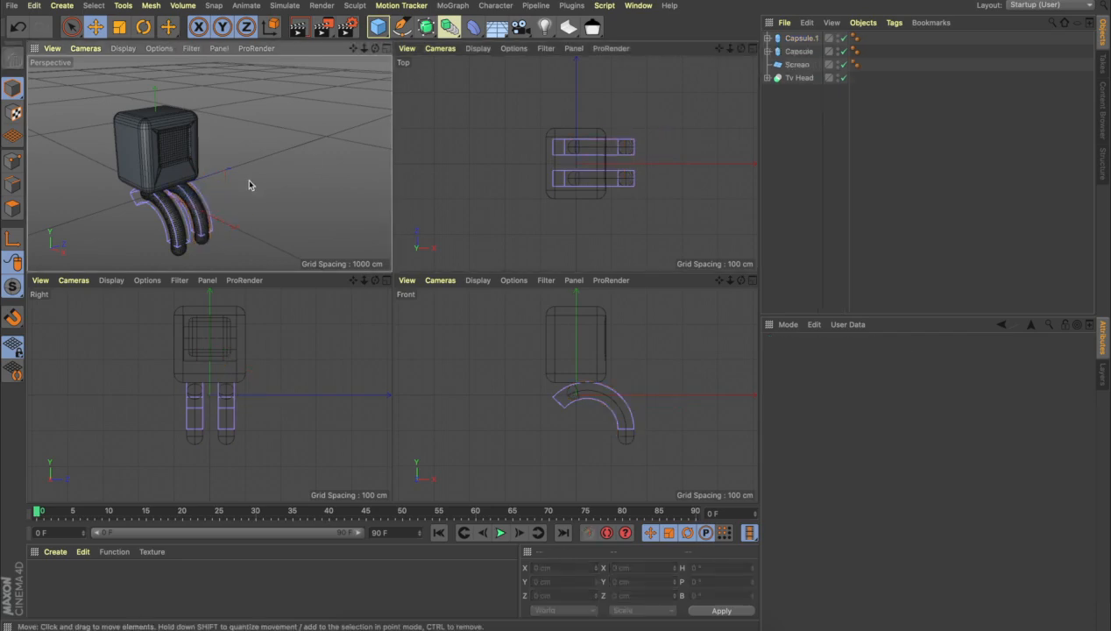
scroll(249, 184, "down", 5)
scroll(250, 185, "up", 3)
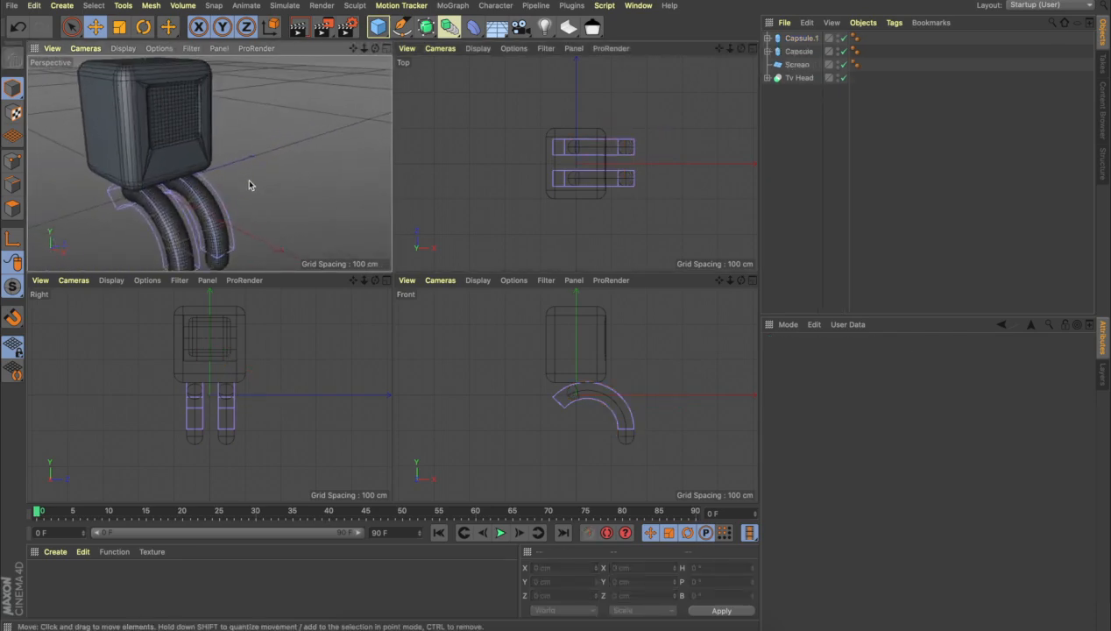
scroll(263, 165, "down", 3)
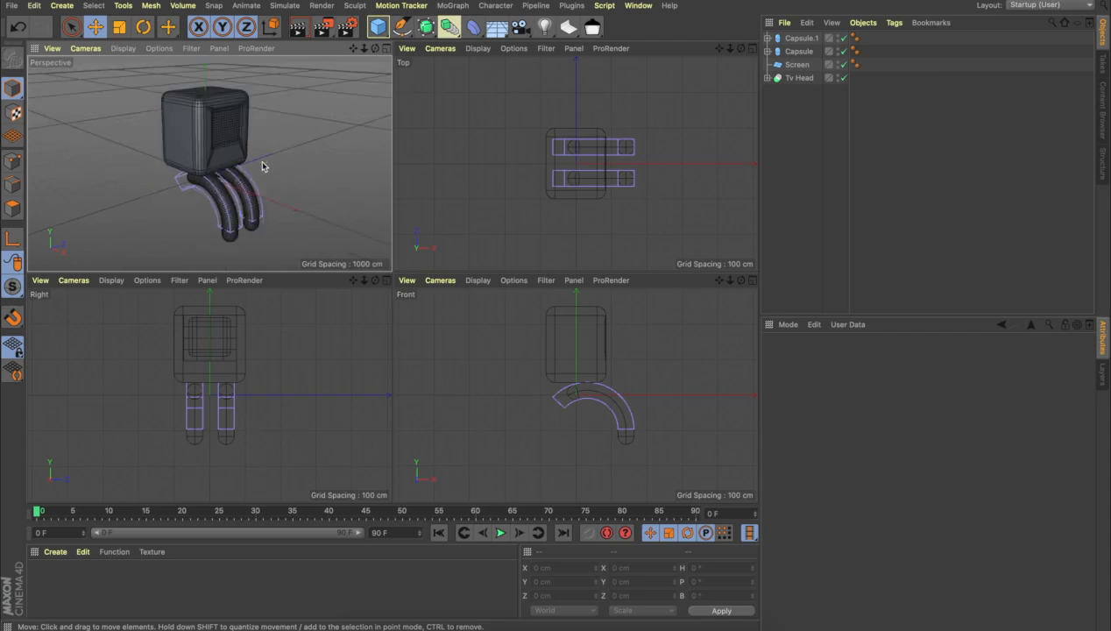
scroll(262, 165, "up", 3)
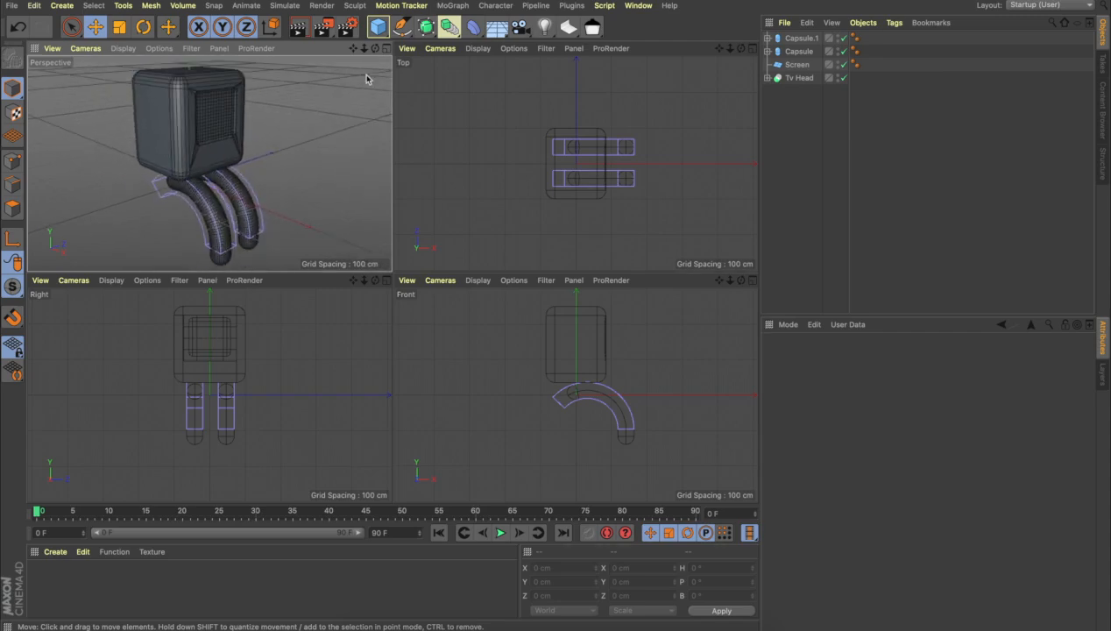
left_click(386, 48)
scroll(372, 115, "down", 3)
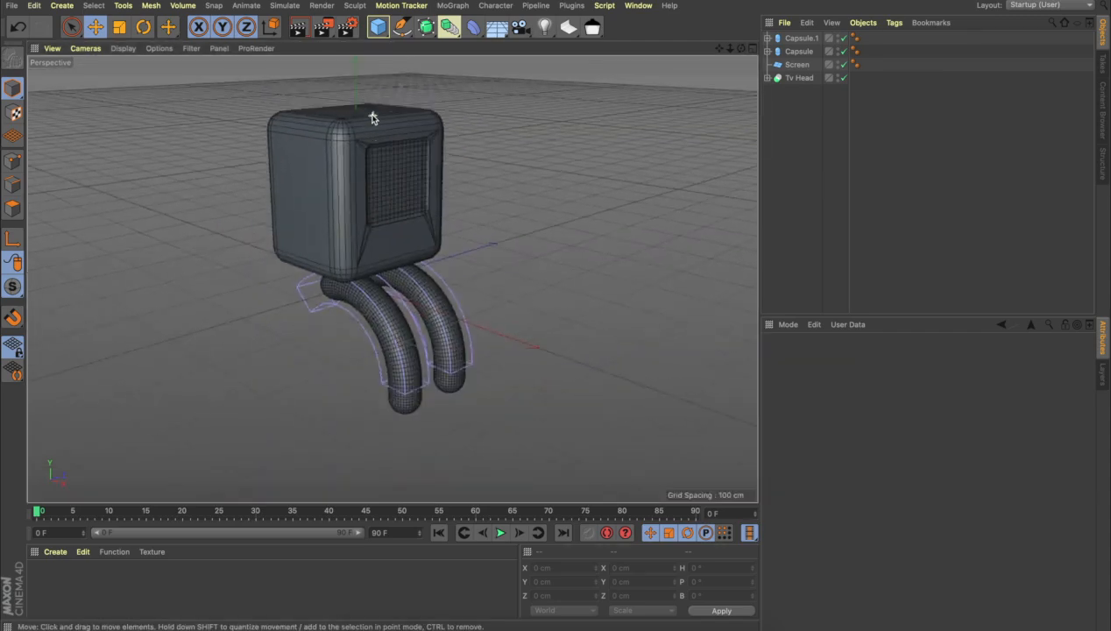
middle_click_drag(372, 117, 365, 156, "alt")
Scale the Screen and Tv Head up together uniformly so the head is larger relative to the legs.
left_click(791, 67)
left_click(796, 78)
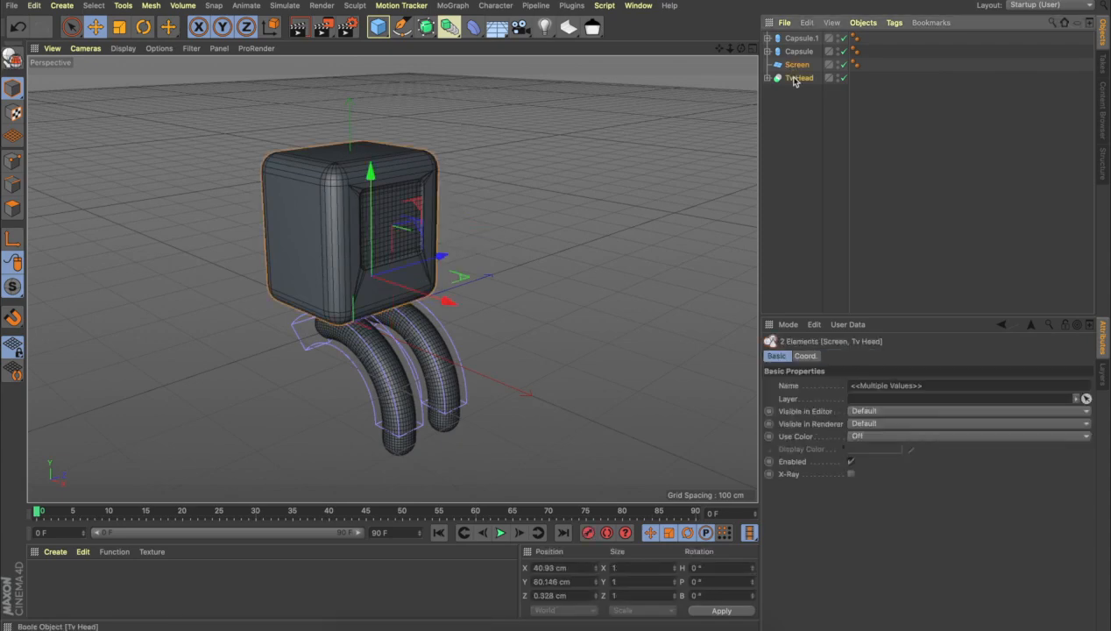
key("t")
left_click_drag(563, 222, 622, 101)
left_click(580, 174)
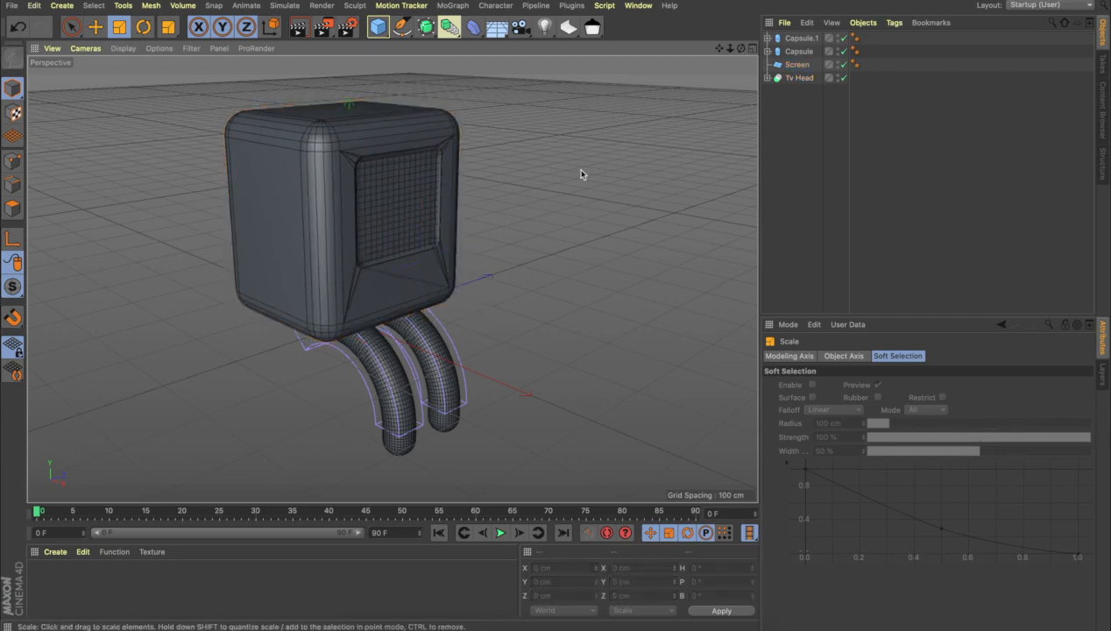
scroll(523, 257, "down", 3)
mouse_move(523, 257)
middle_mouse_down("alt")
mouse_move(545, 248)
mouse_move(513, 270)
middle_mouse_up("alt")
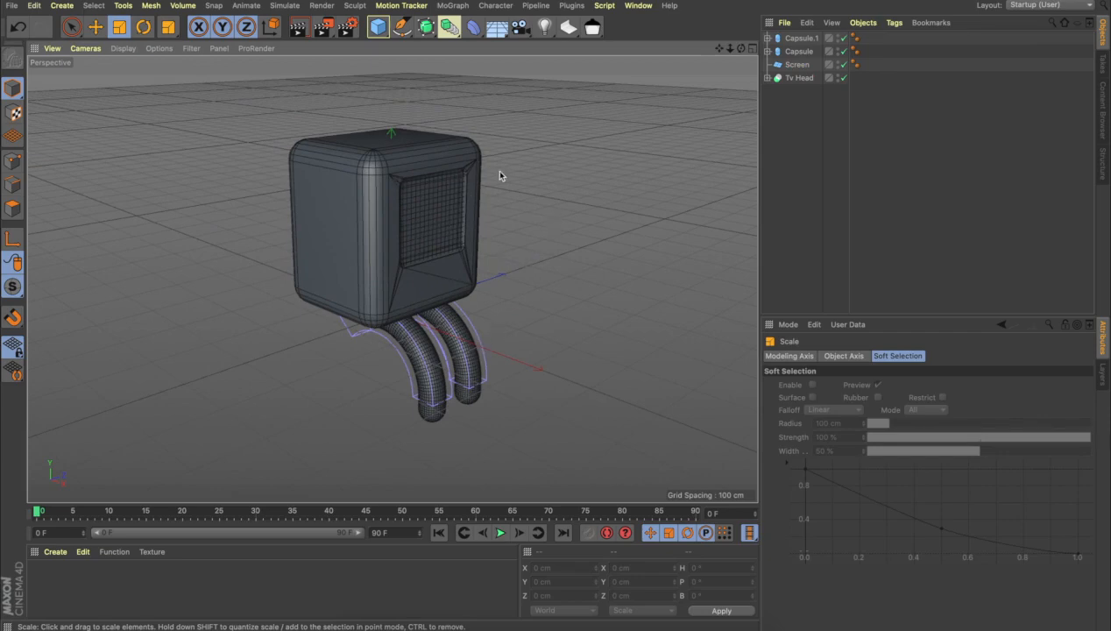
Rename the duplicated capsule, Capsule.1, as "Leg1".
left_click(799, 38)
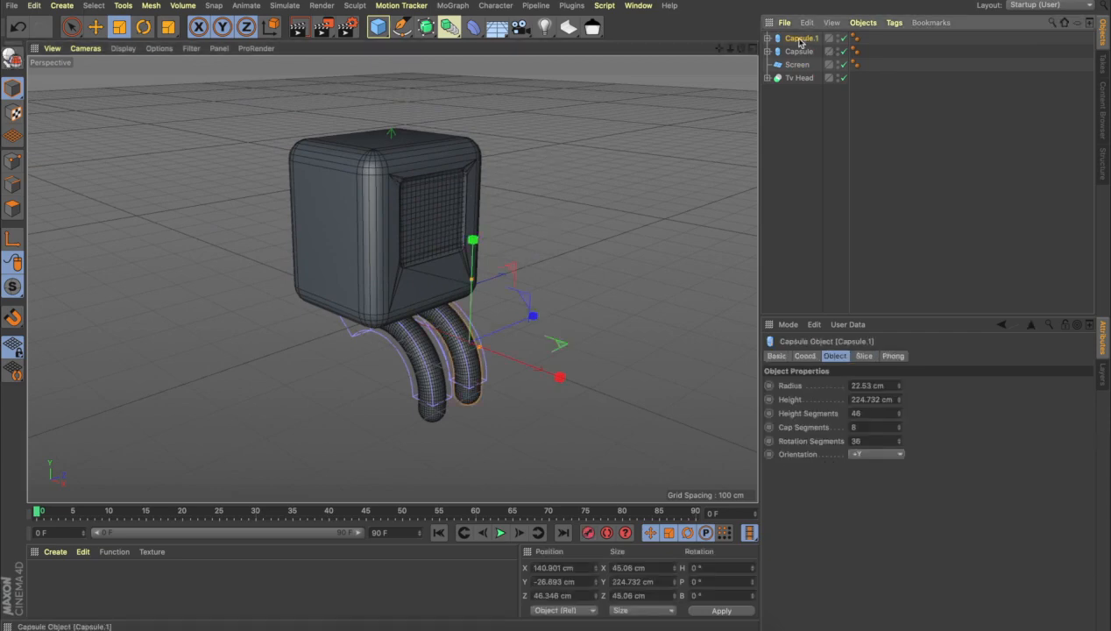
double_click(799, 39)
type("Le")
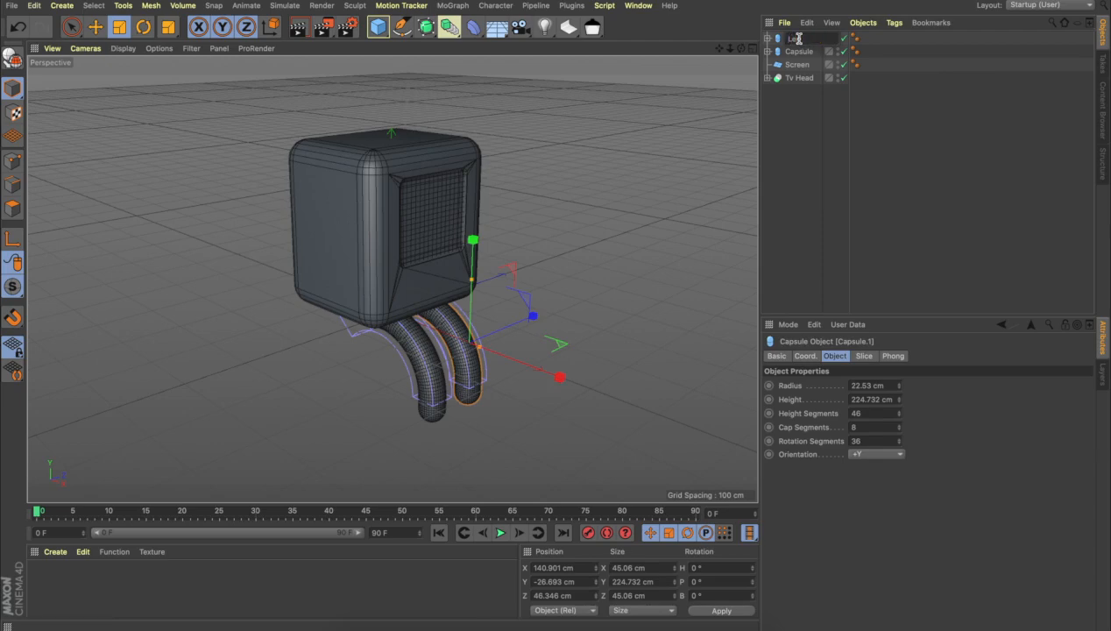
type("g1")
key("Return")
Rename the original capsule, Capsule, as "Leg2".
double_click(793, 52)
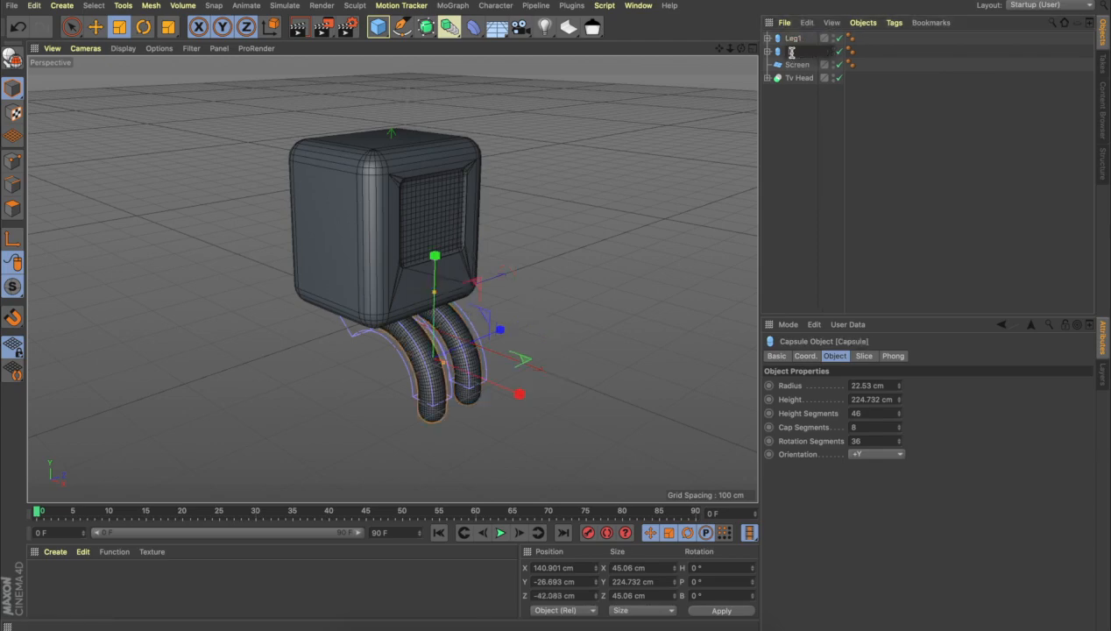
type("Leg2")
key("Return")
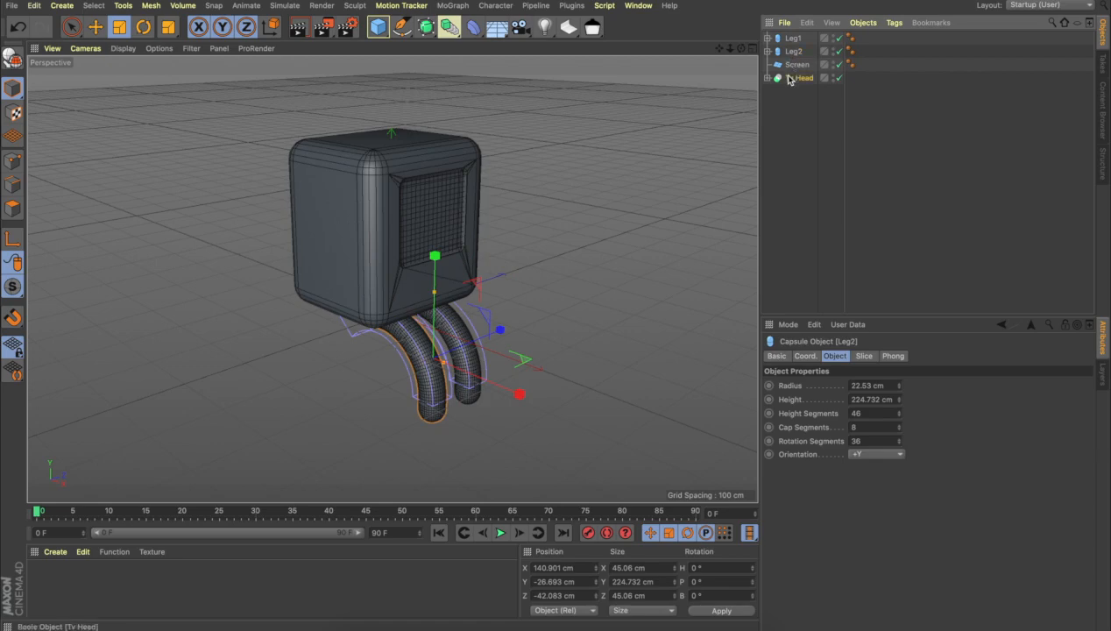
Group both legs, the Screen and the Tv Head under a null named "TV", with its hierarchy expanded.
left_click(788, 77)
left_click(790, 39, "shift")
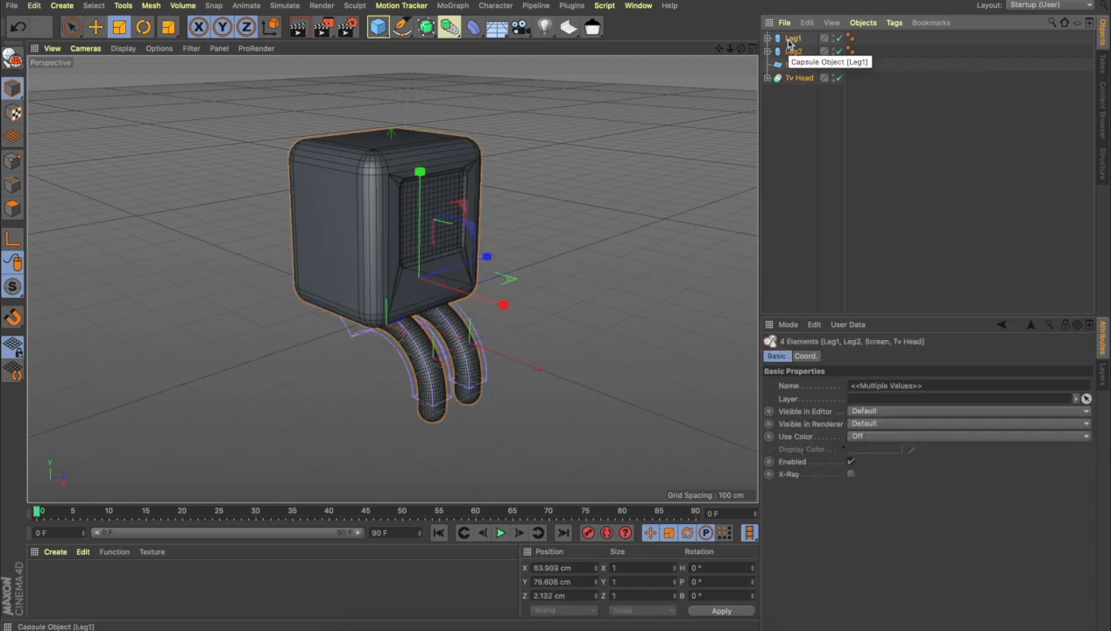
key("alt+g")
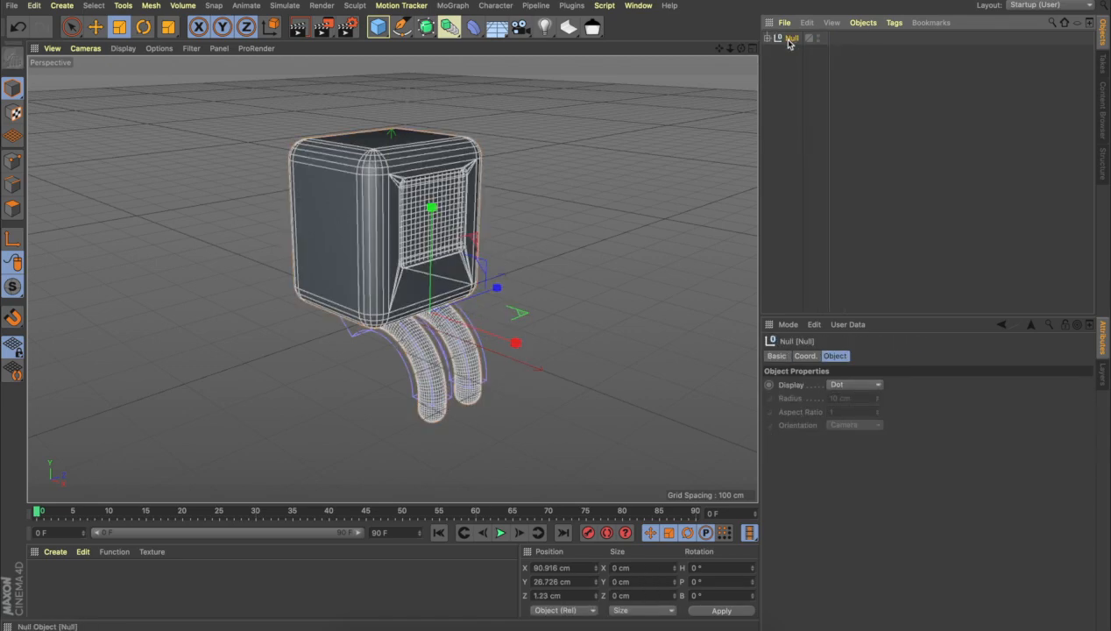
key("Return")
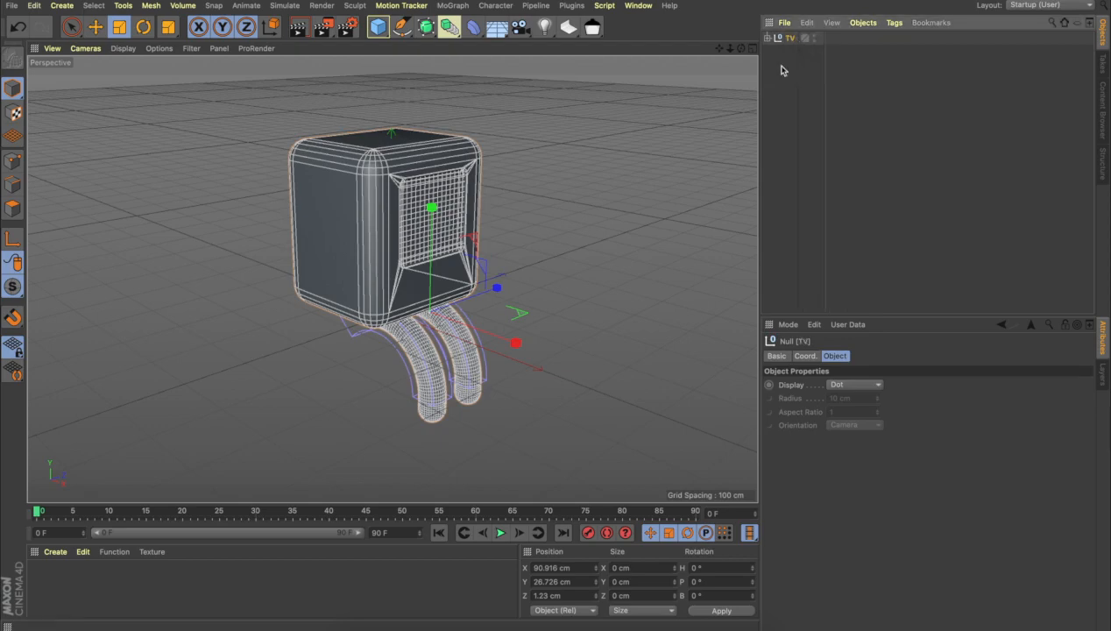
left_click(565, 205)
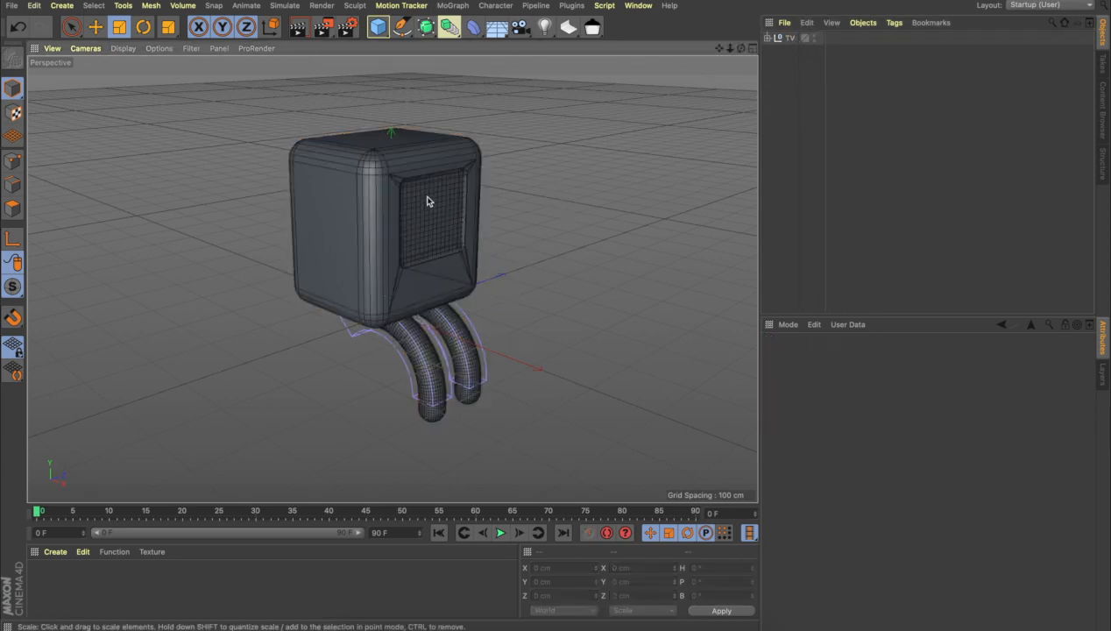
left_click(768, 38)
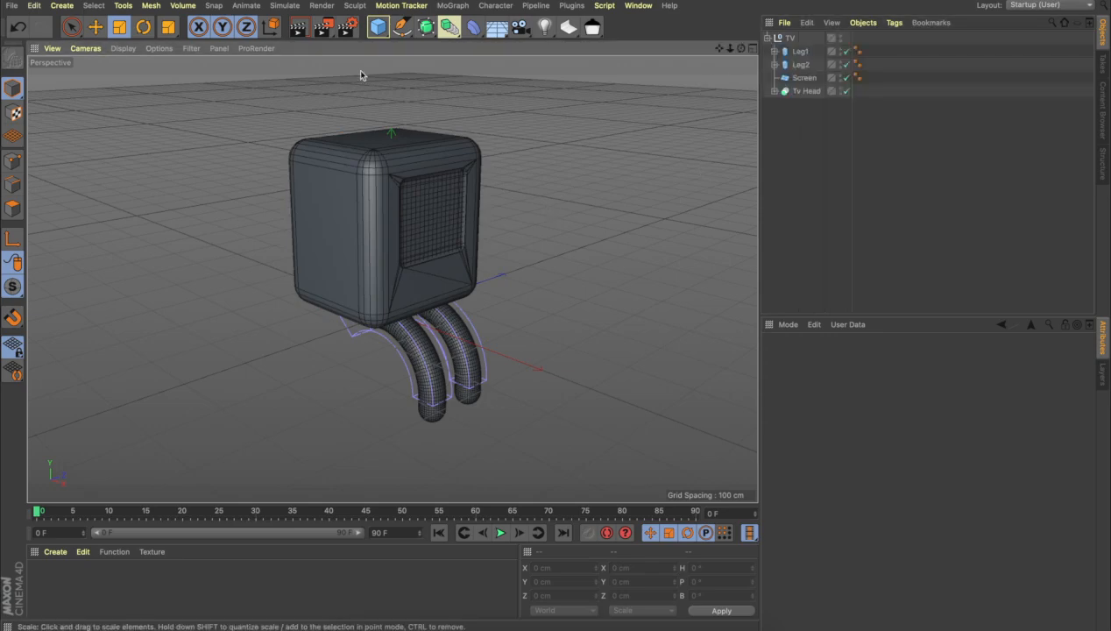
Add a sphere, move it along X in front of the legs to about 256 cm and scale it down to about 19 cm.
left_click_drag(380, 33, 628, 68)
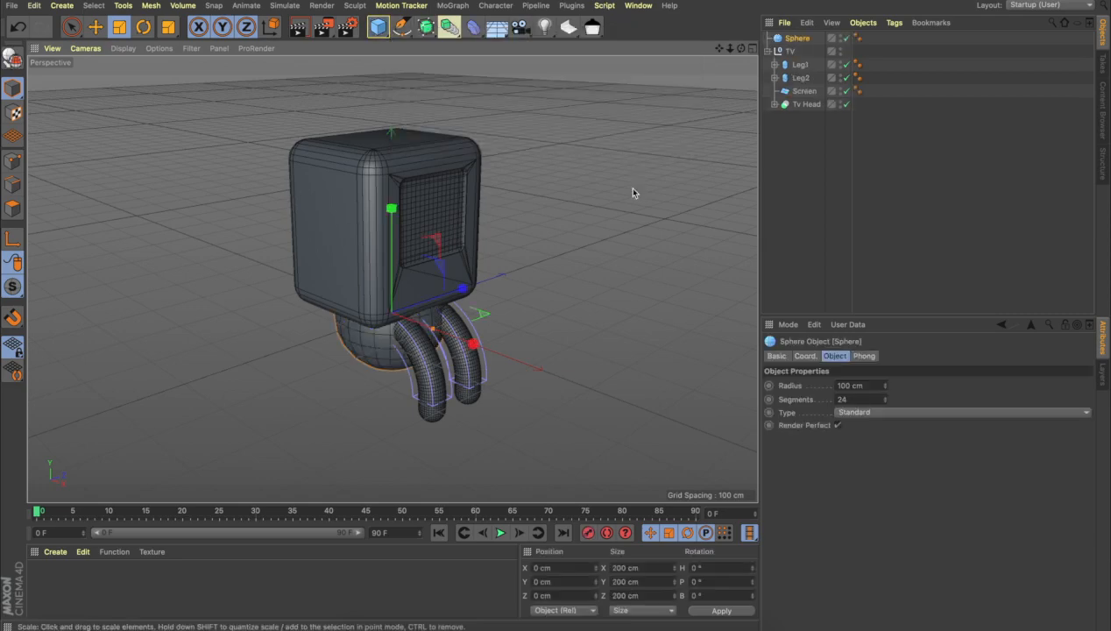
left_click(96, 27)
left_click_drag(467, 345, 580, 396)
left_click(118, 26)
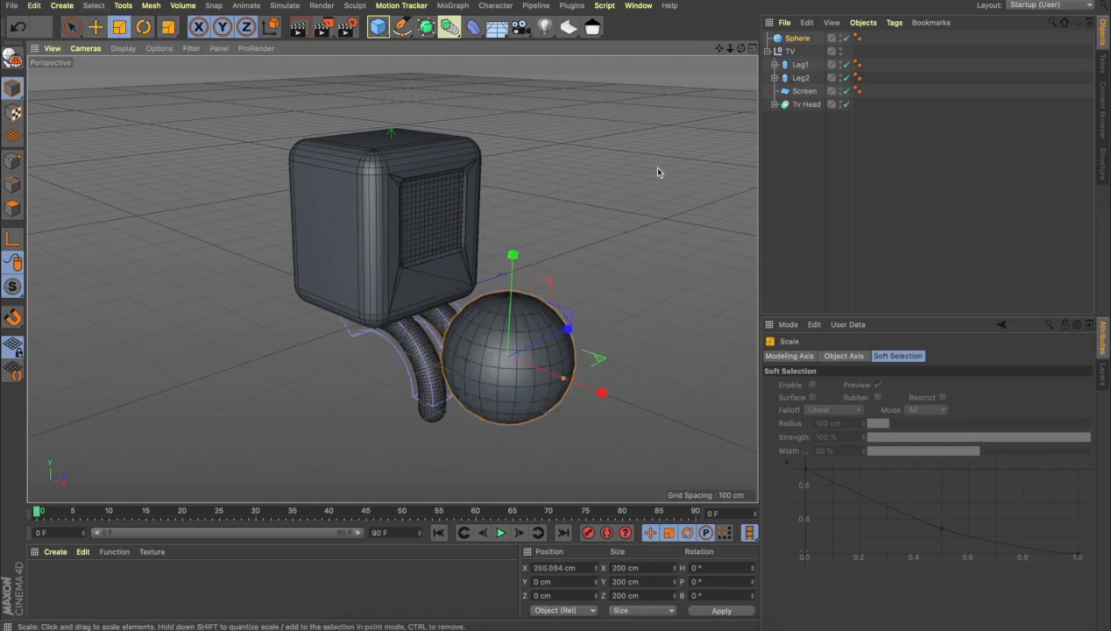
left_click_drag(569, 351, 508, 355)
Position the sphere on the screen at about X 93, Y 189, Z -25 cm and shrink it to about 11 cm.
left_click(95, 27)
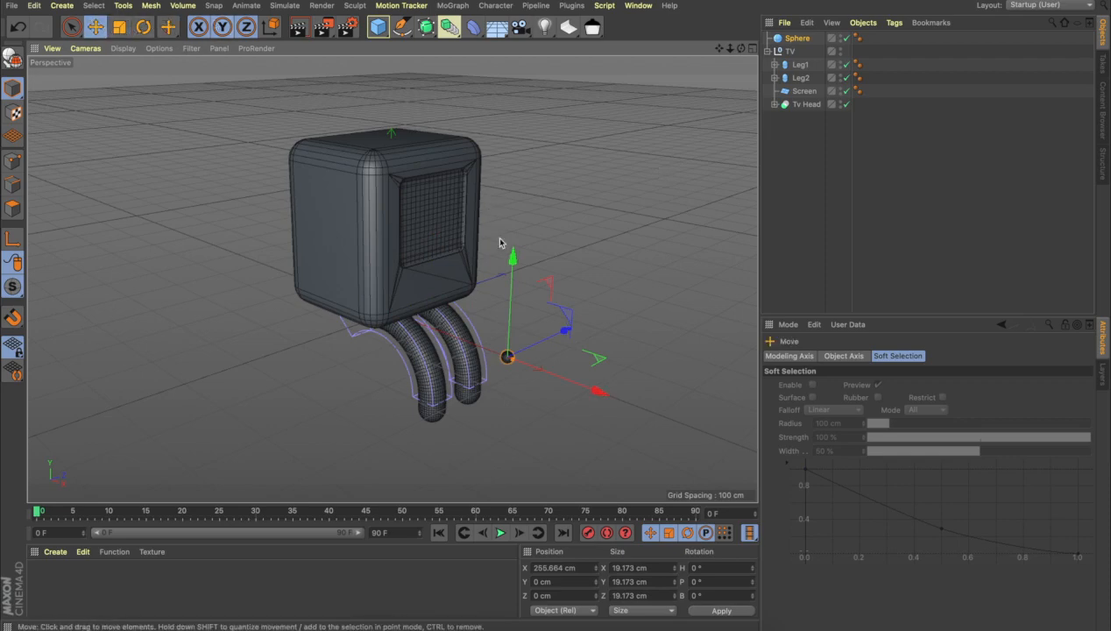
left_click_drag(512, 255, 515, 136)
left_click_drag(599, 256, 514, 219)
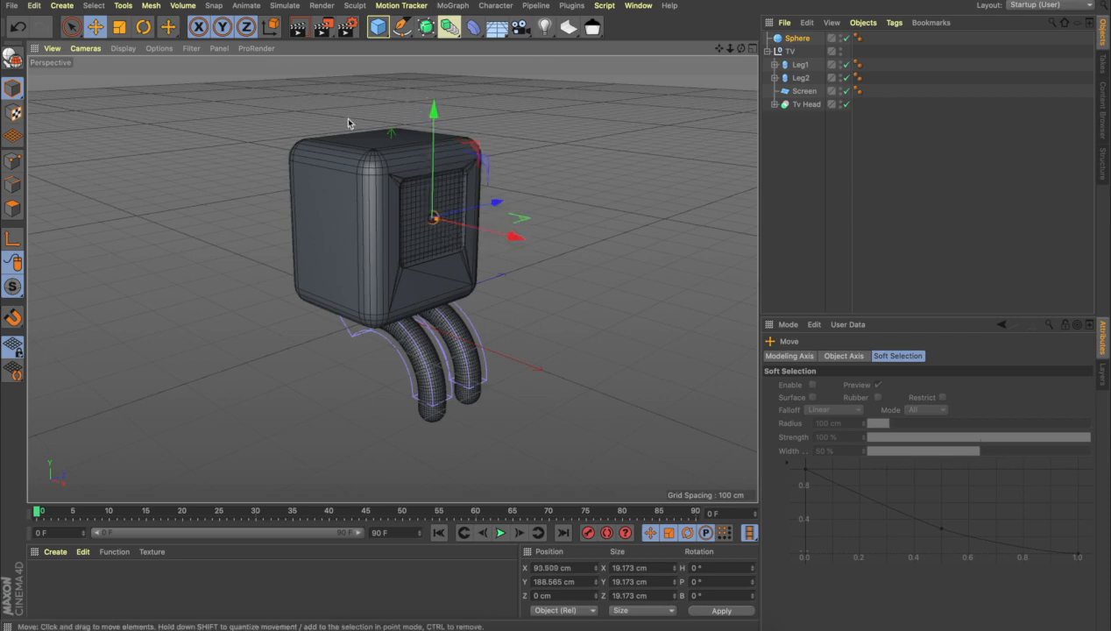
left_click(119, 26)
left_click_drag(734, 141, 605, 291)
left_click(100, 29)
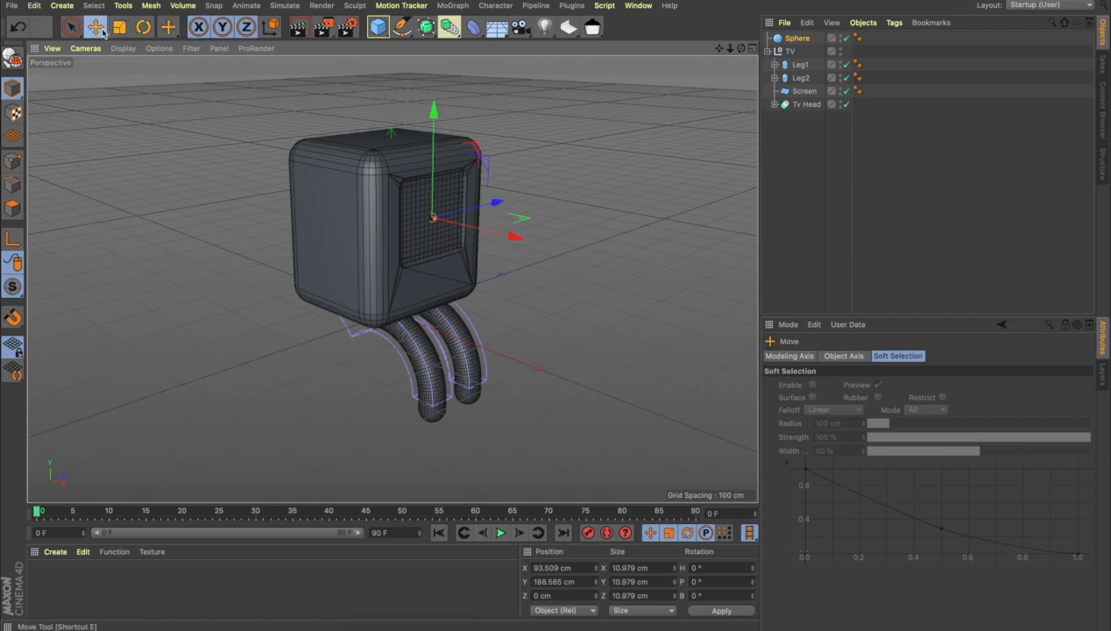
mouse_move(519, 240)
left_mouse_down()
mouse_move(493, 211)
mouse_move(504, 242)
left_mouse_up()
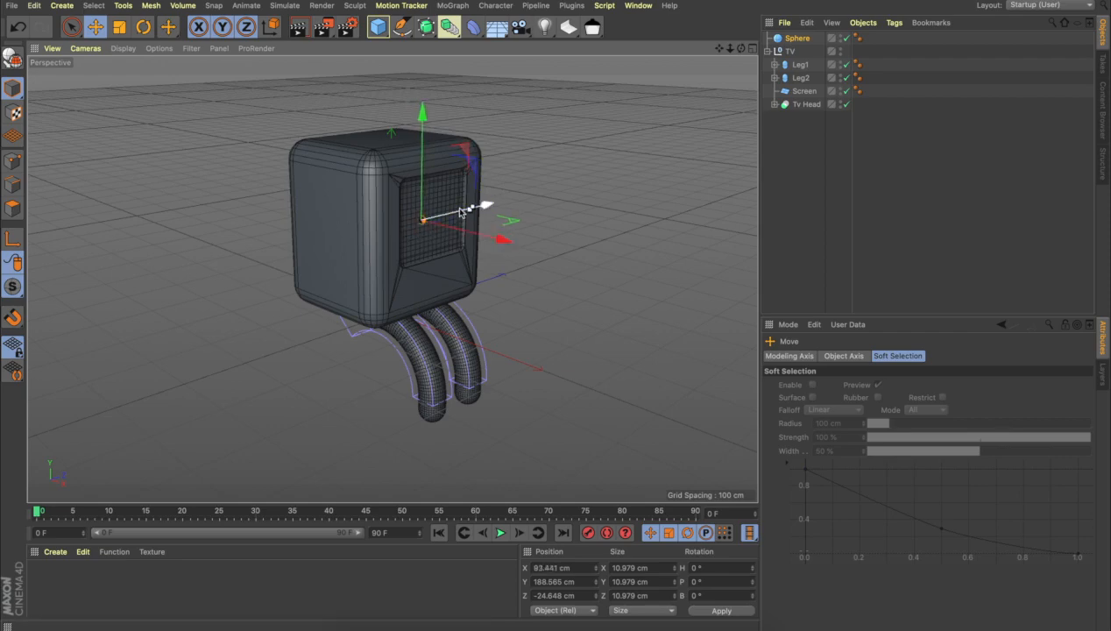
Duplicate the sphere along Z to about 37 cm as a second eye, naming the original "eye1" and the copy "ey2".
left_click_drag(462, 211, 487, 204, "ctrl")
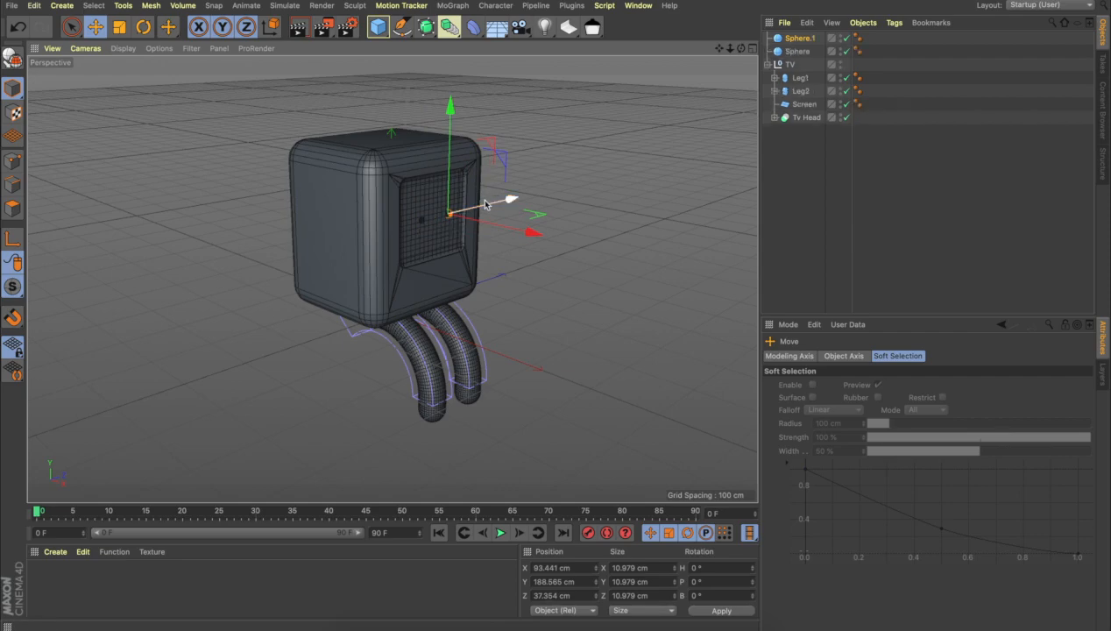
left_click(576, 196)
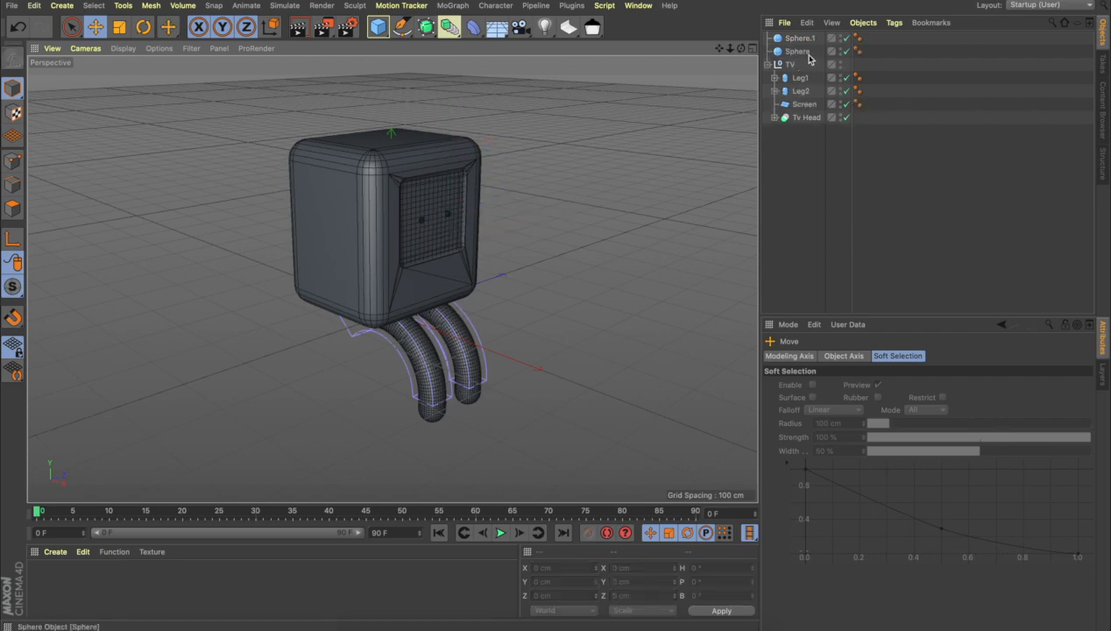
left_click(804, 51)
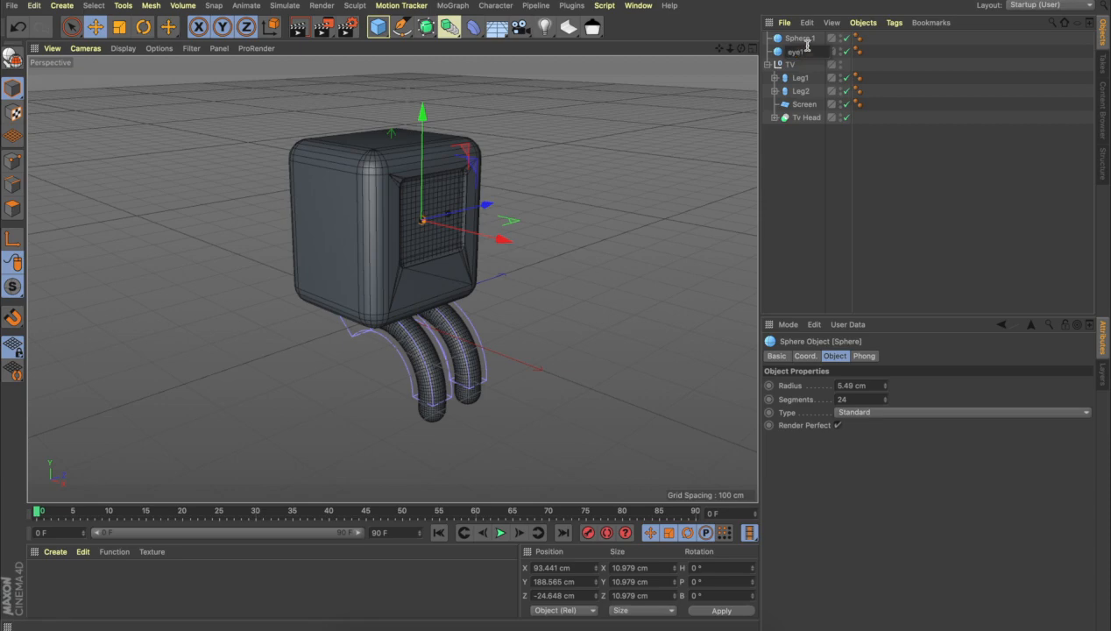
double_click(806, 39)
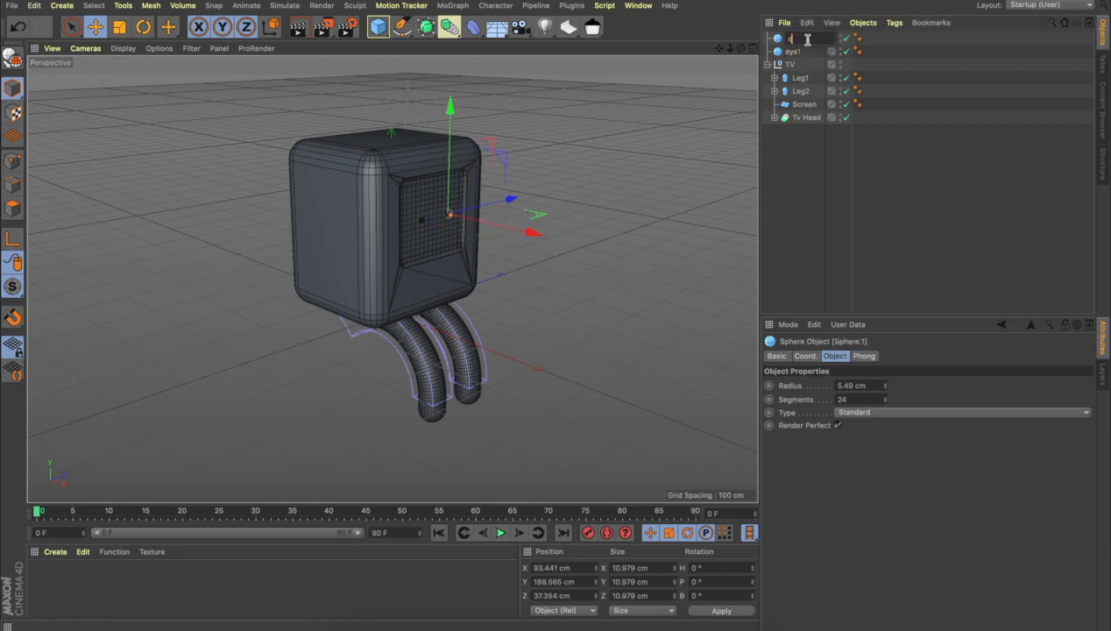
type("ey2")
key("Return")
Move both eye spheres, ey2 and eye1, into the TV null, then collapse the group and clear the selection.
left_click(793, 52, "ctrl")
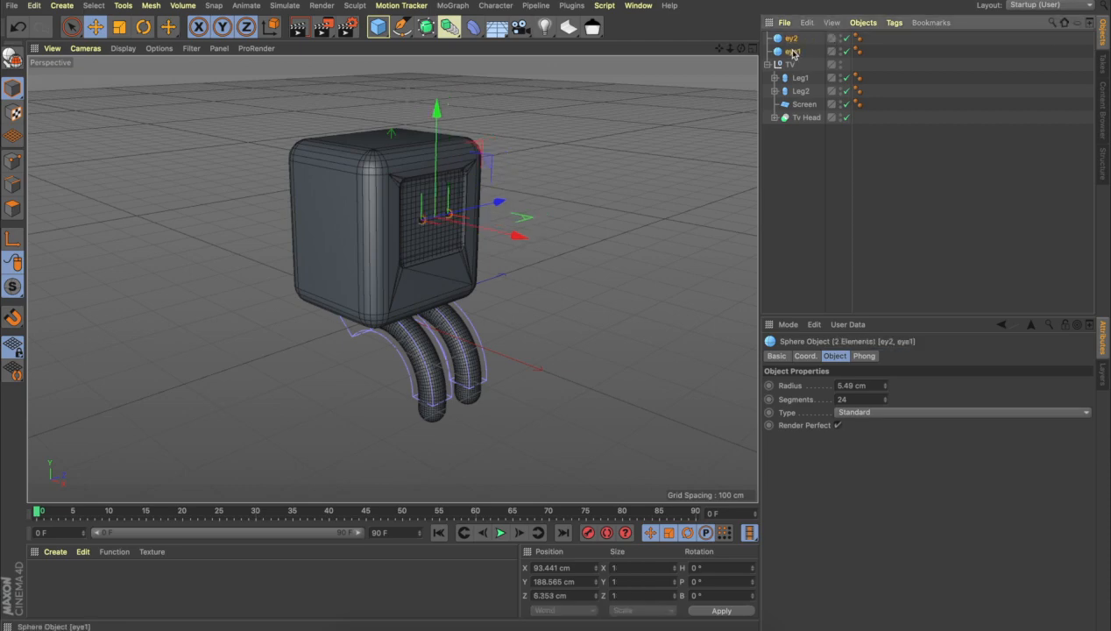
left_click(794, 53)
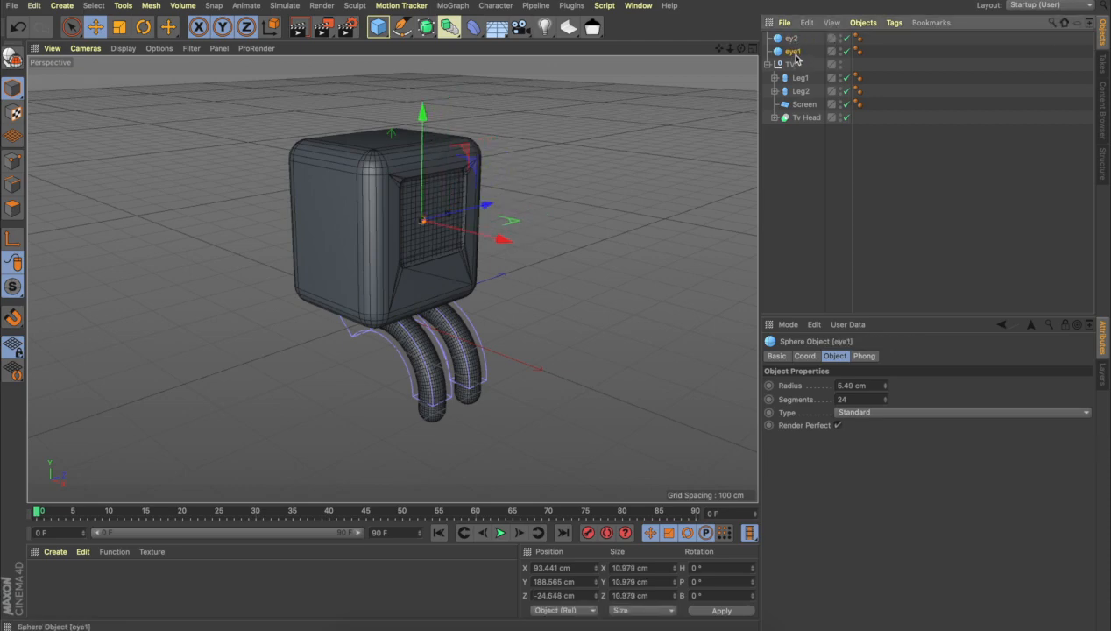
left_click(792, 43, "ctrl")
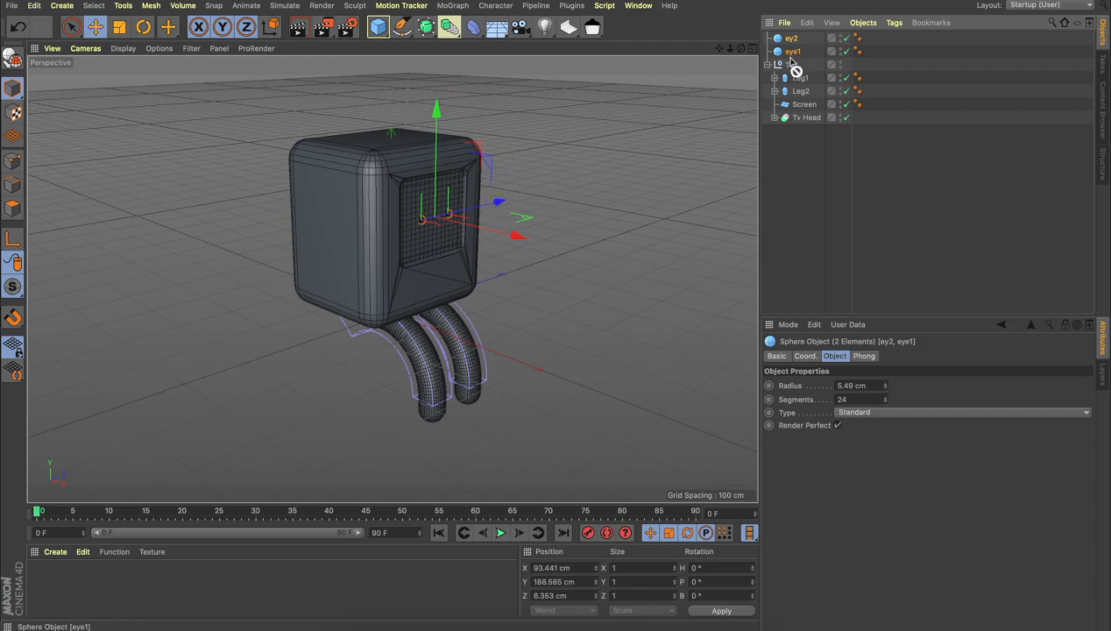
left_click_drag(791, 66, 791, 65)
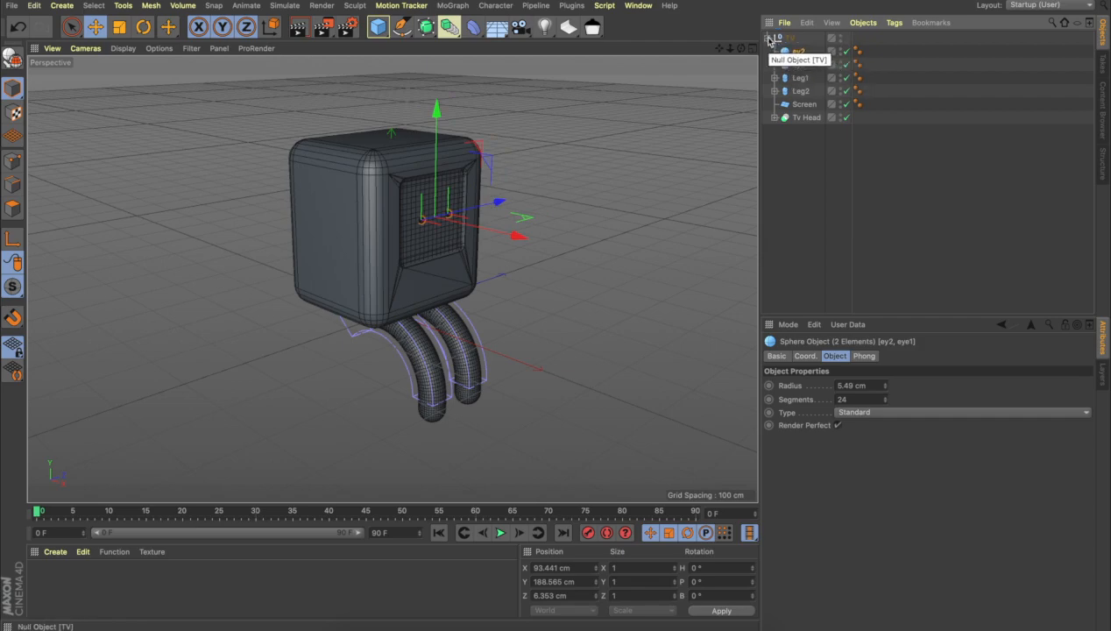
left_click(768, 39)
left_click(593, 205)
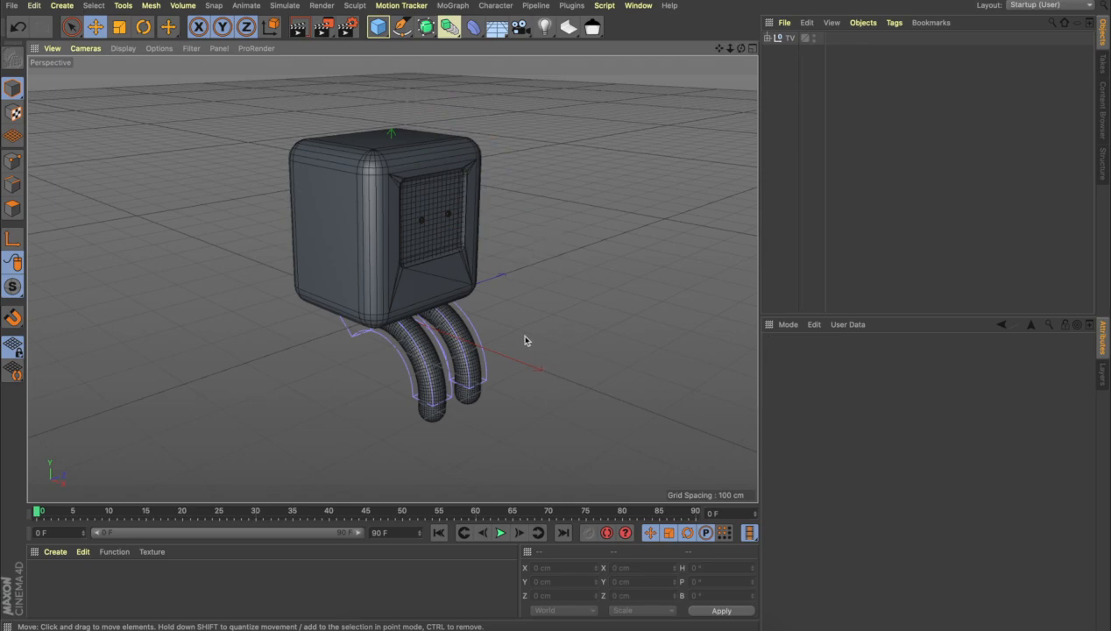
Add a cube and reshape it into a flat board about 200 by 10 by 529 cm in X, Y and Z.
left_click(379, 35)
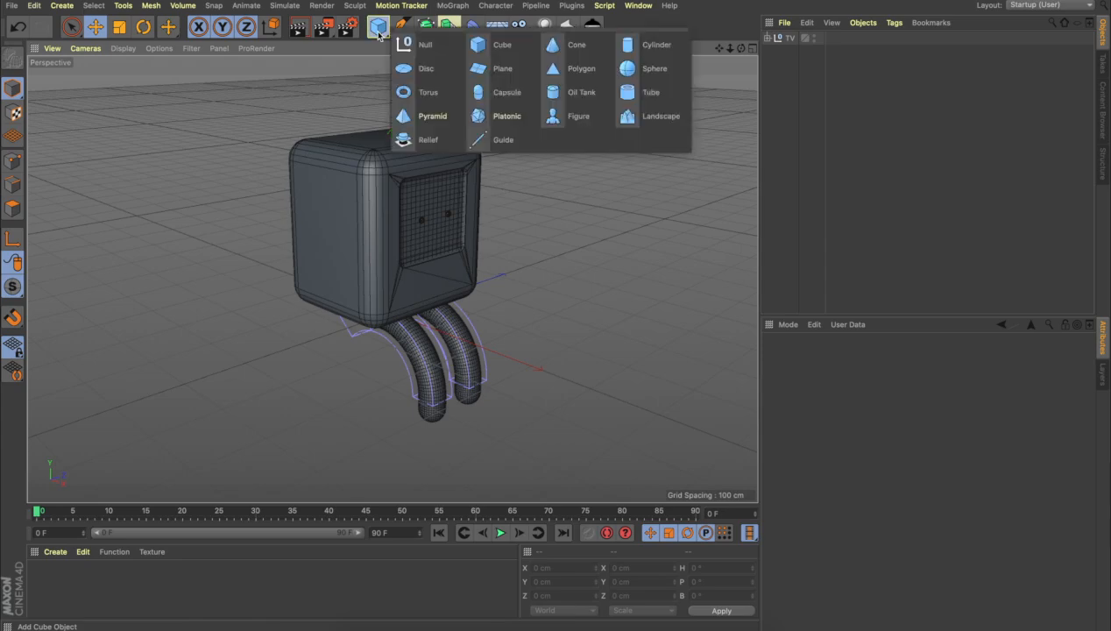
left_click(485, 45)
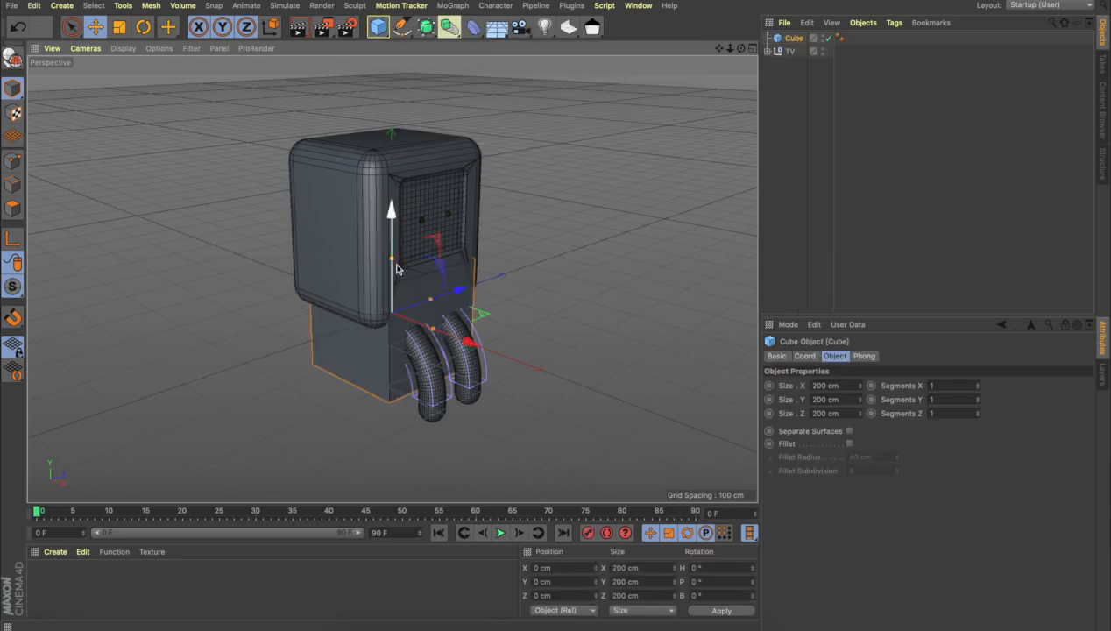
left_click_drag(391, 261, 480, 267)
Move the flat board beneath the head to about X -24 cm and Y -13 cm.
left_click(95, 27)
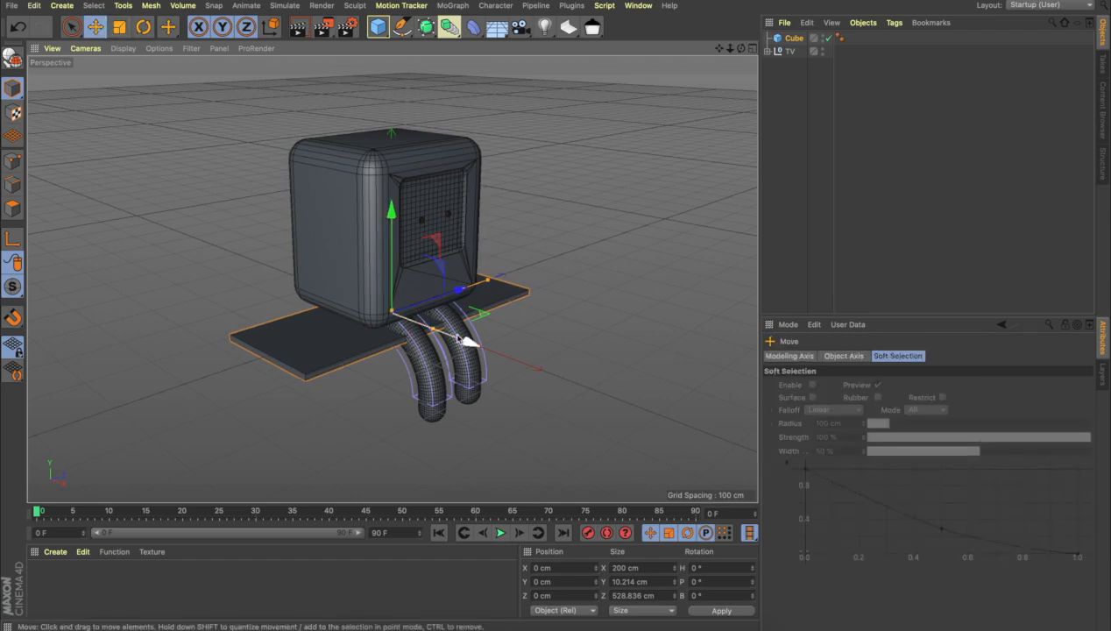
left_click_drag(464, 333, 451, 332)
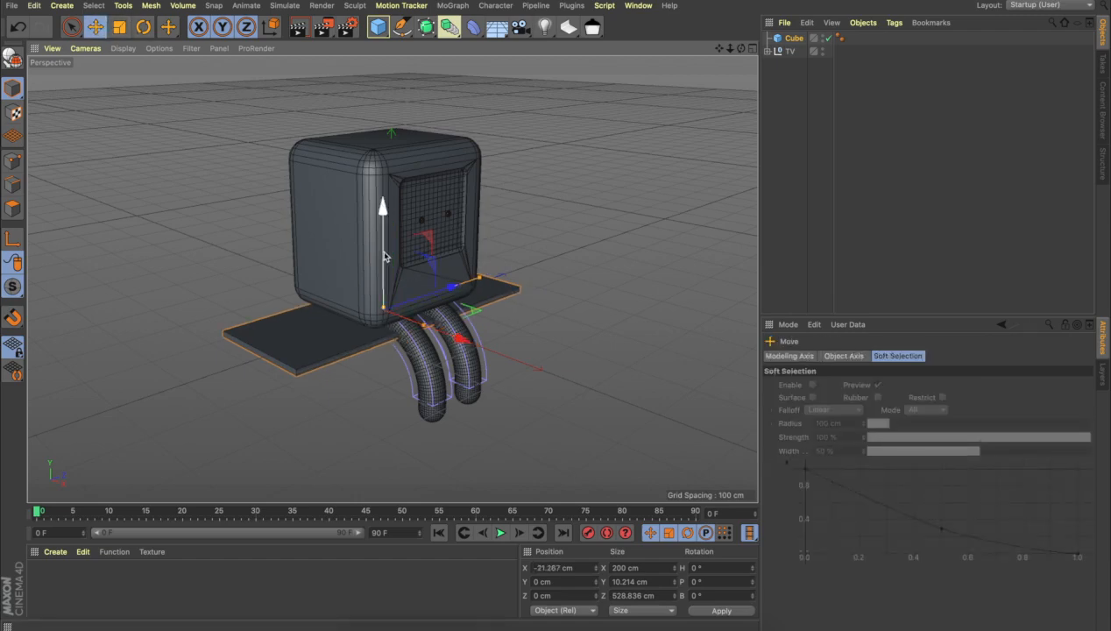
left_click_drag(385, 256, 387, 266)
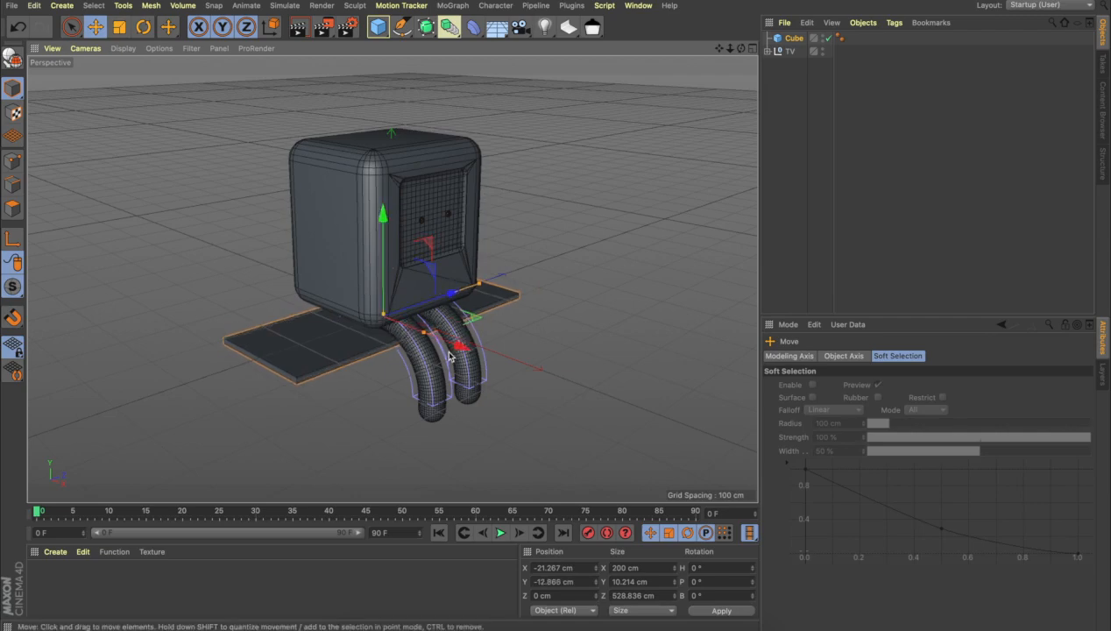
left_click_drag(443, 339, 441, 337)
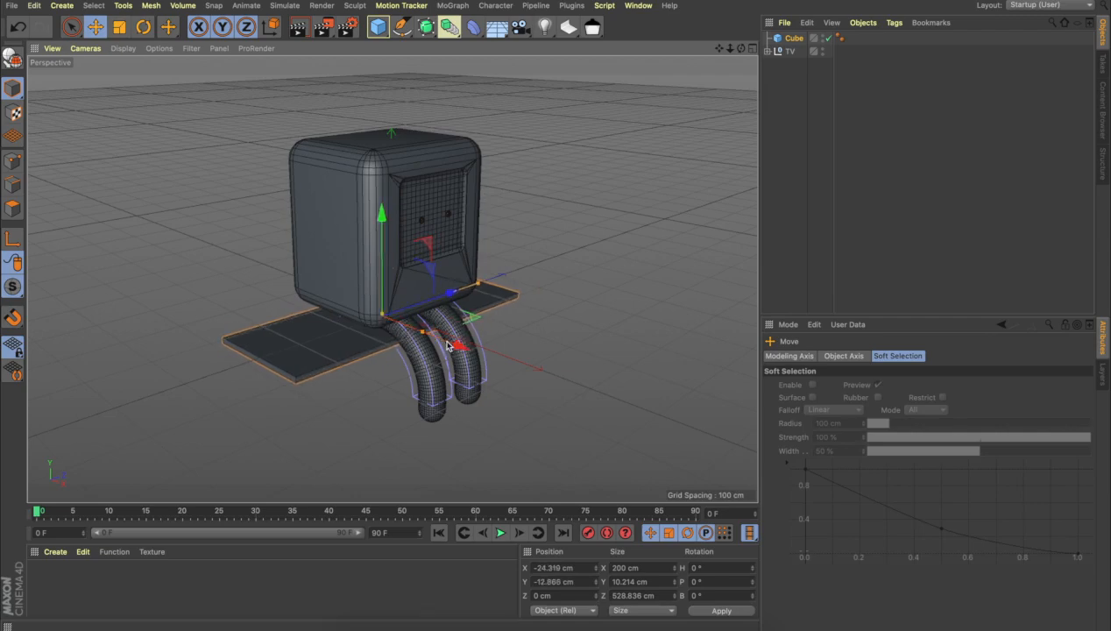
Add a second cube at the origin and scale it down uniformly to about 77 cm.
left_click(480, 166)
left_click(753, 50)
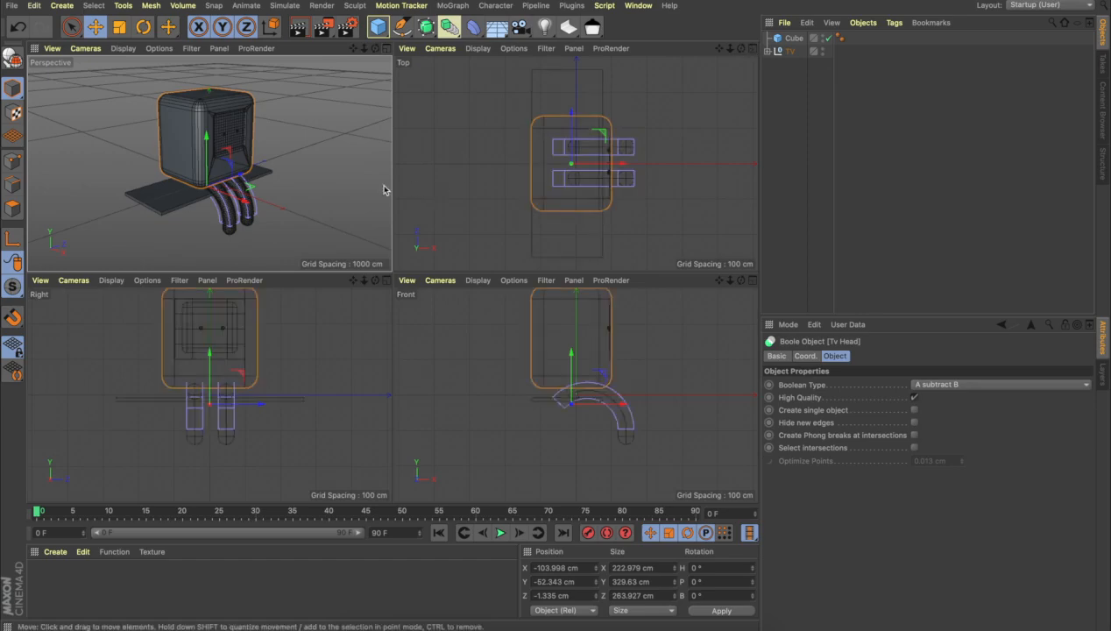
left_click(533, 90)
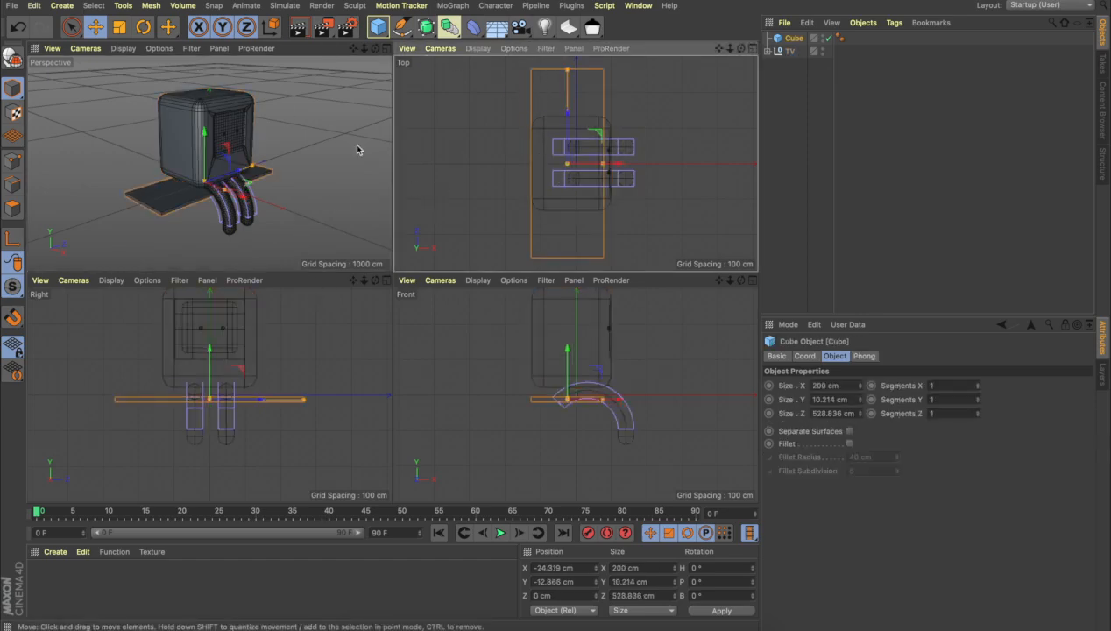
left_click(424, 163)
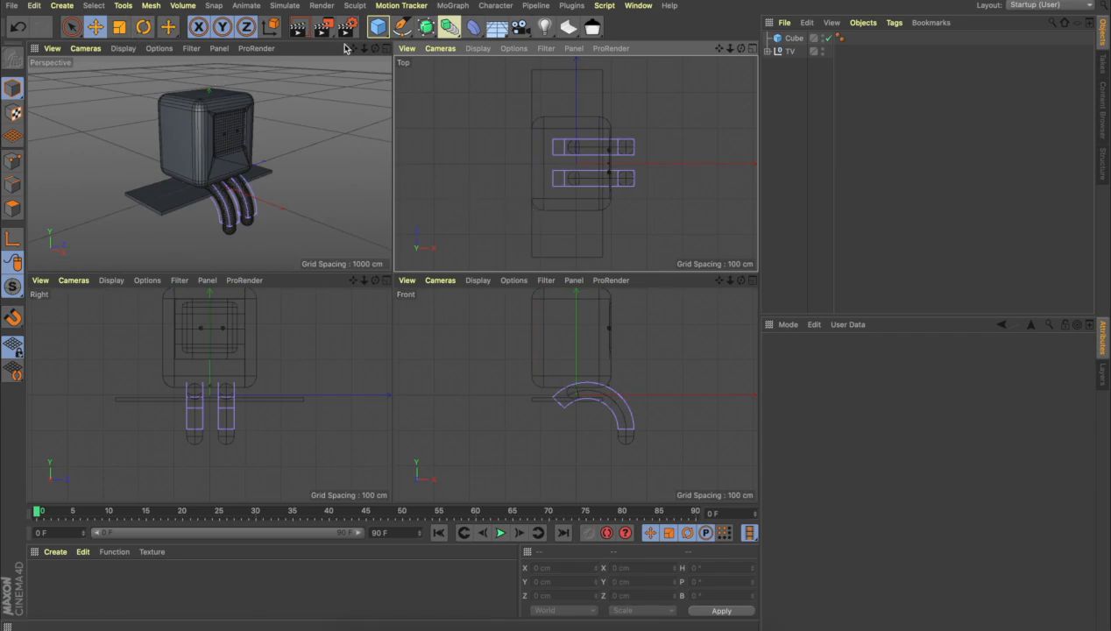
left_click(377, 27)
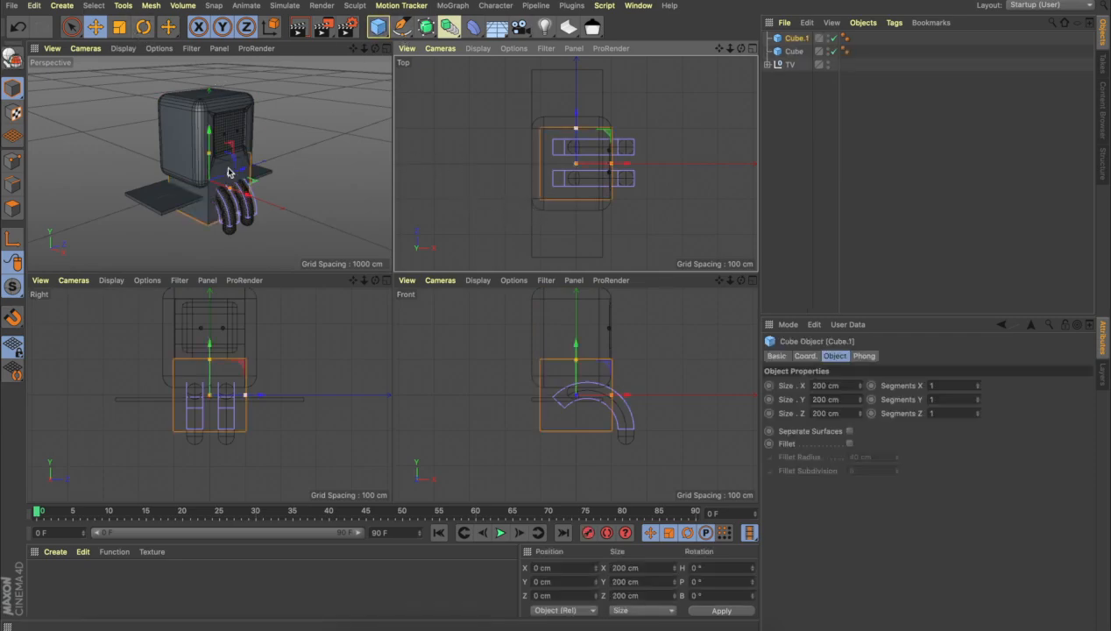
left_click(119, 27)
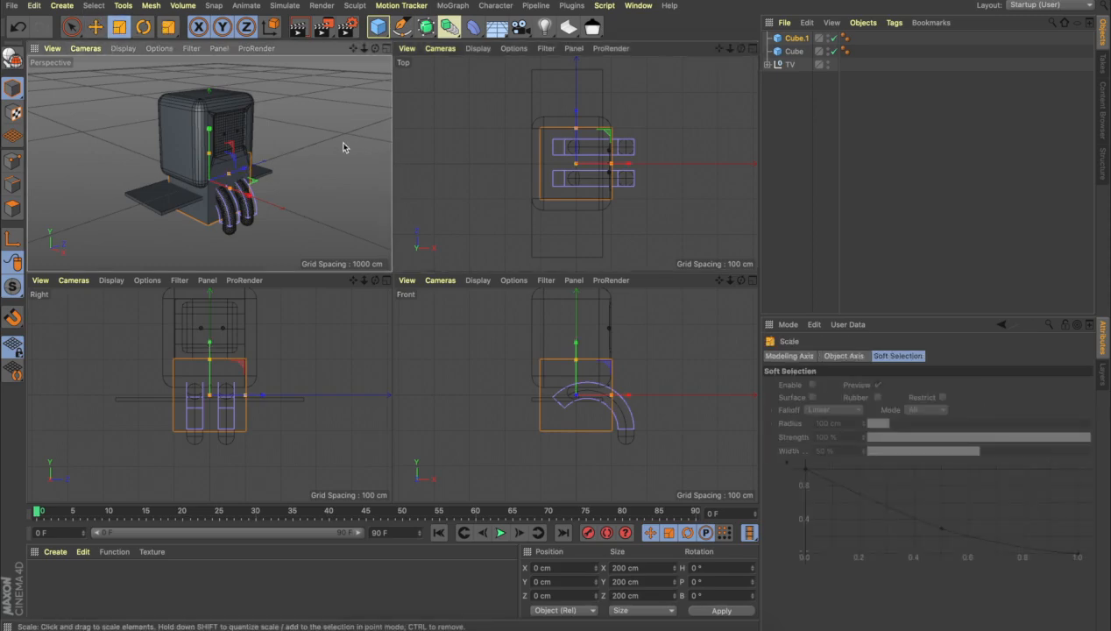
left_click_drag(342, 143, 176, 227)
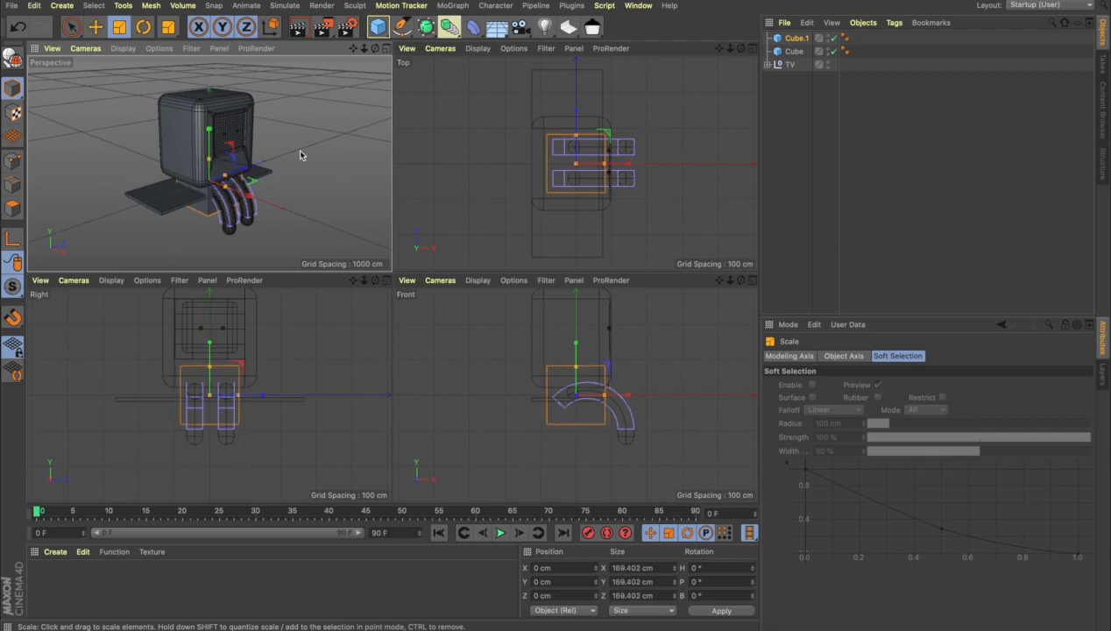
left_click_drag(300, 150, 187, 235)
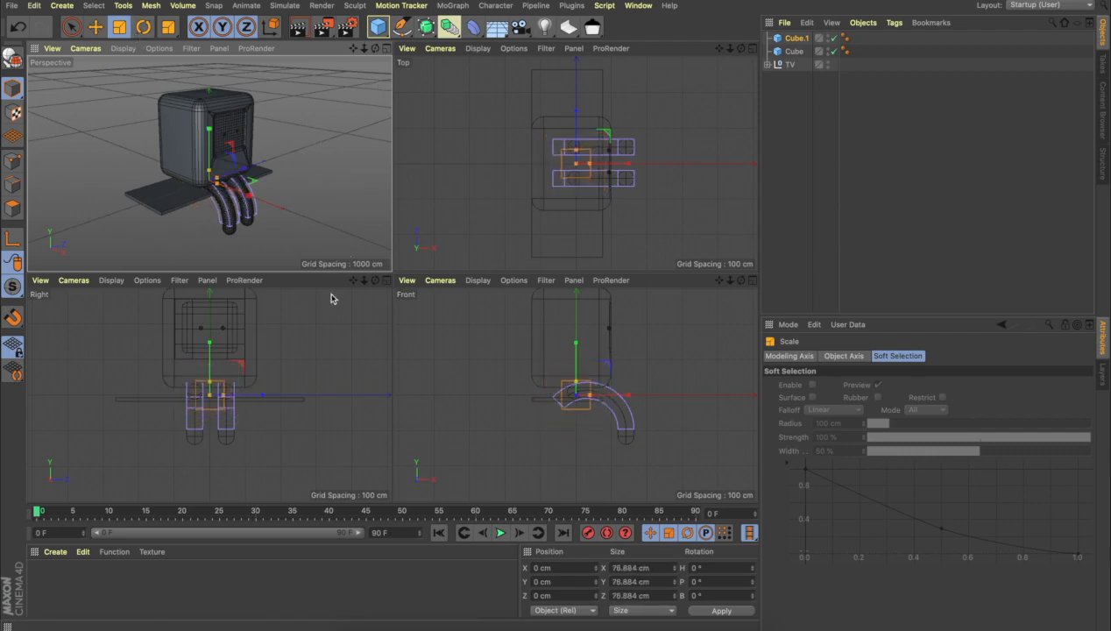
Move the second cube below one end of the board to about Y -53 cm and Z -215 cm.
left_click(322, 325)
middle_click(383, 288)
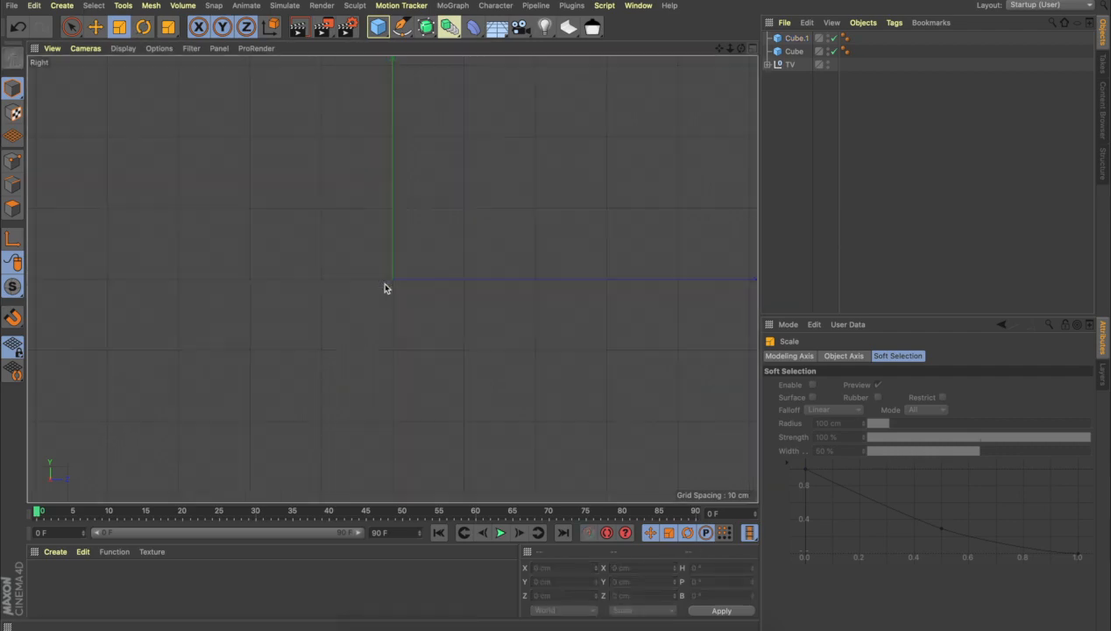
left_click(377, 258)
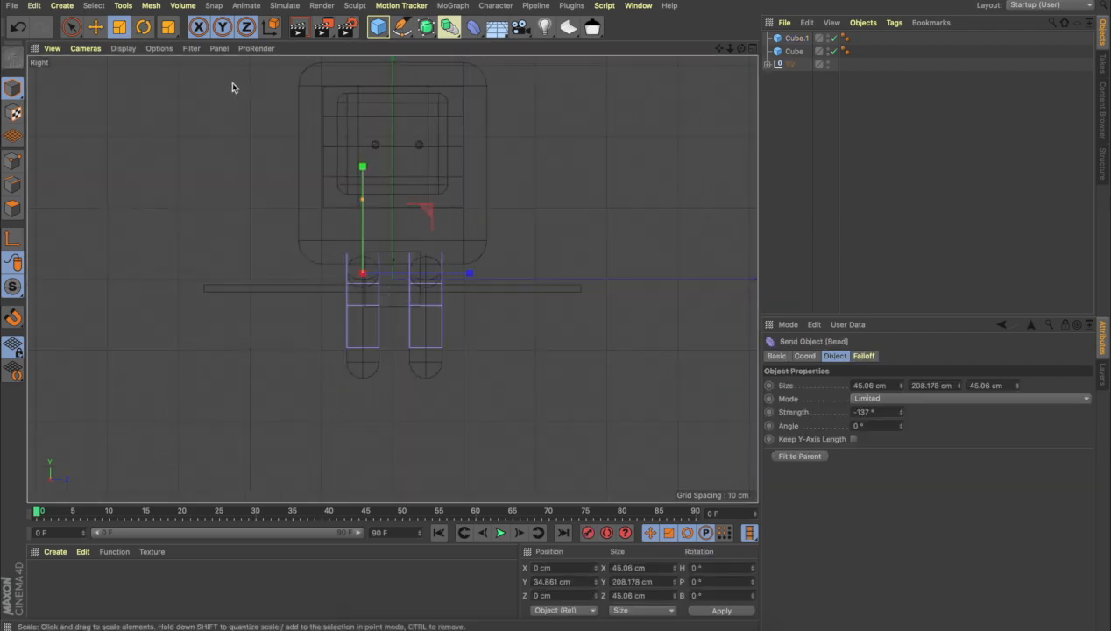
key("e")
left_click(588, 248)
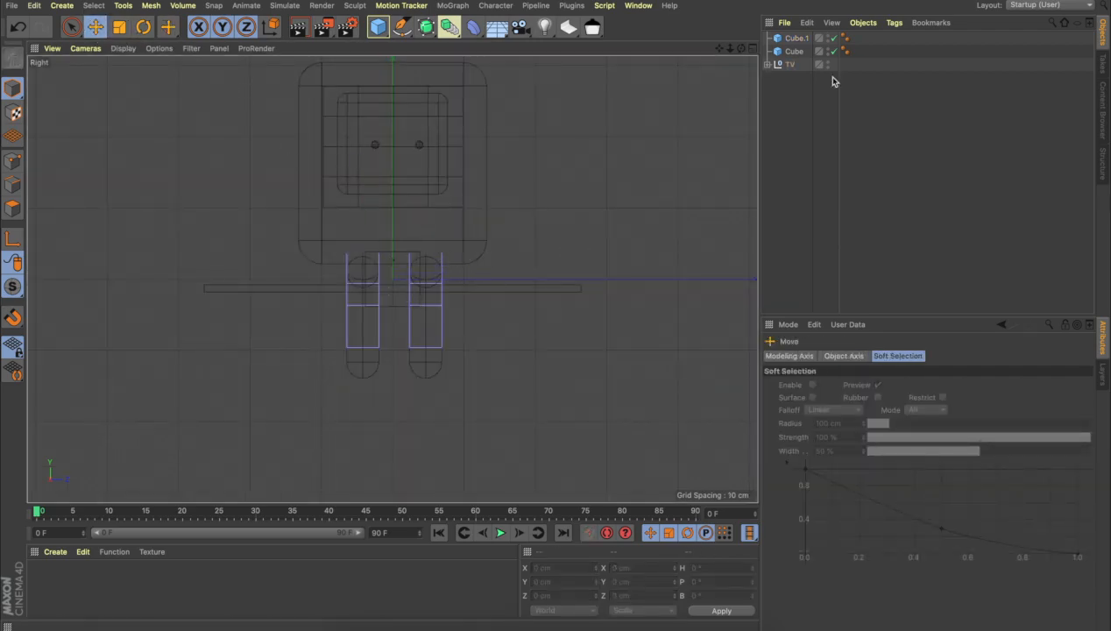
left_click(796, 38)
left_click_drag(487, 290, 337, 281)
left_click_drag(241, 200, 241, 238)
Reshape the second cube into a bench leg about 18 by 183 by 18 cm and lower it to about Y -102 cm.
left_click(119, 27)
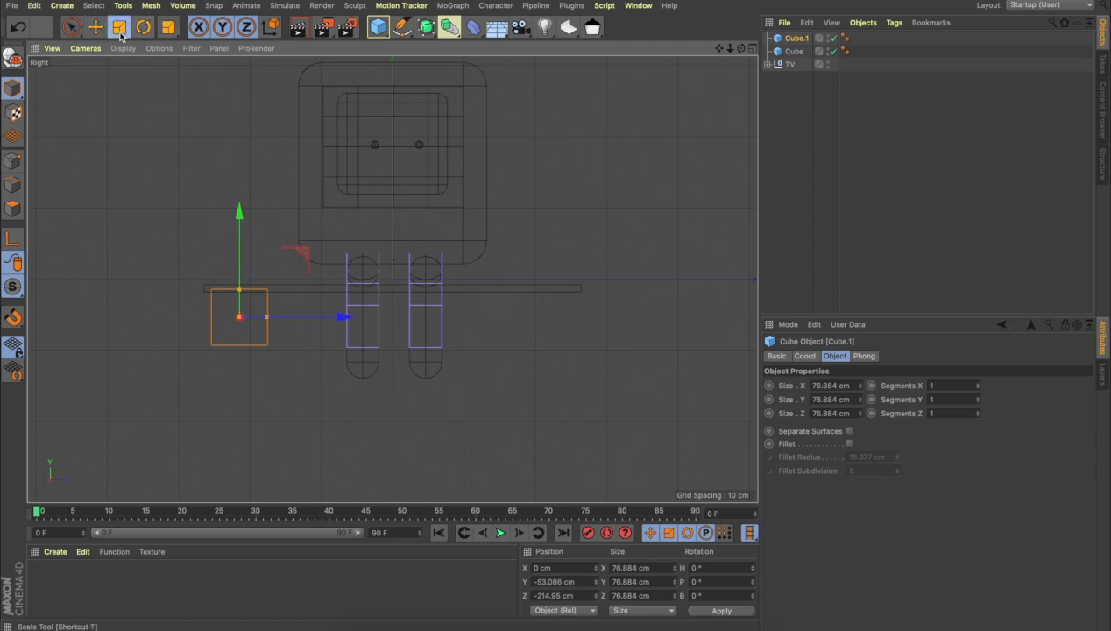
left_click_drag(560, 298, 380, 463)
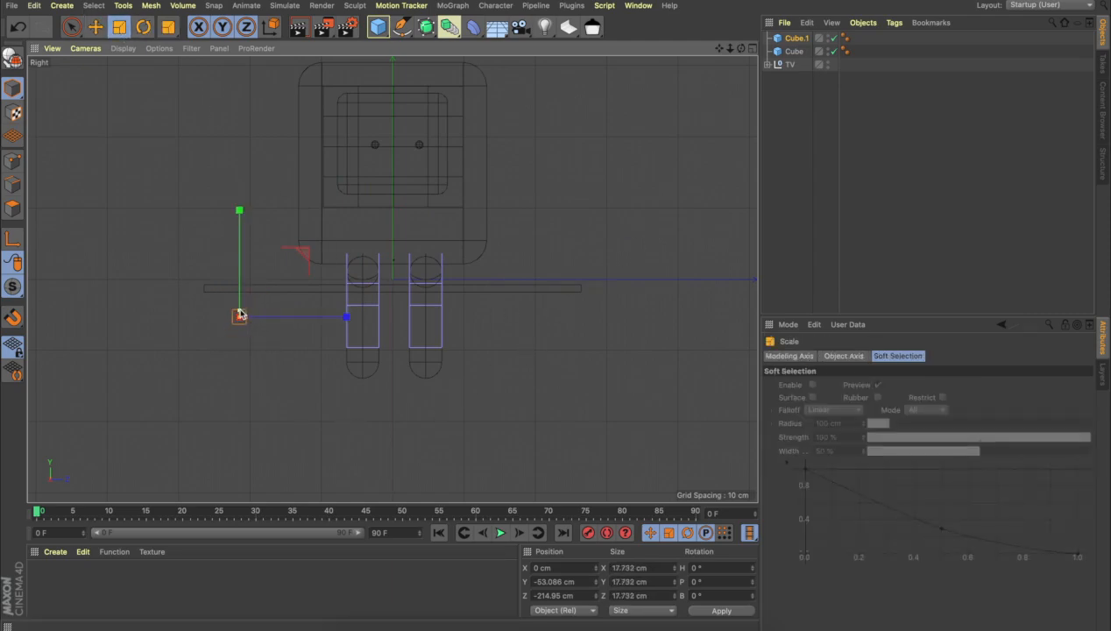
left_click_drag(240, 313, 240, 273)
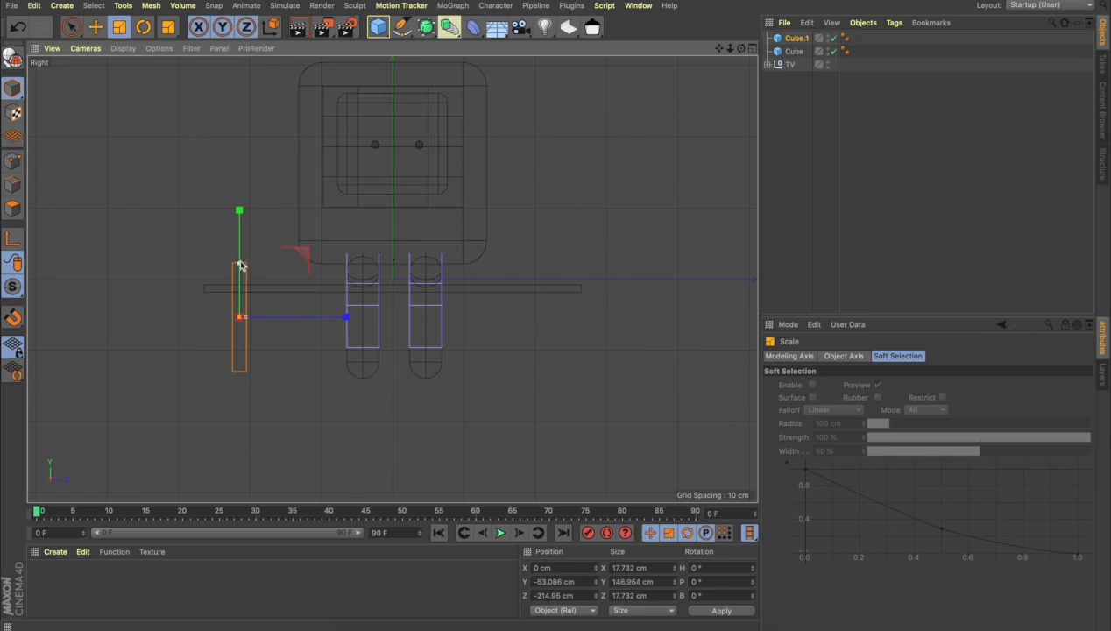
left_click(94, 27)
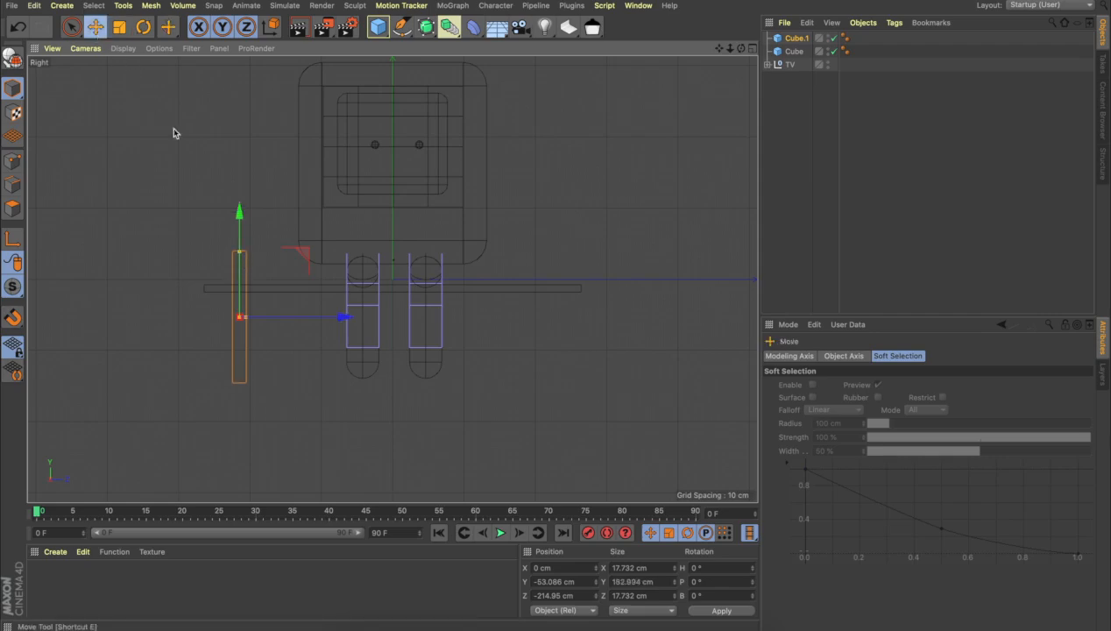
left_click_drag(238, 218, 236, 256)
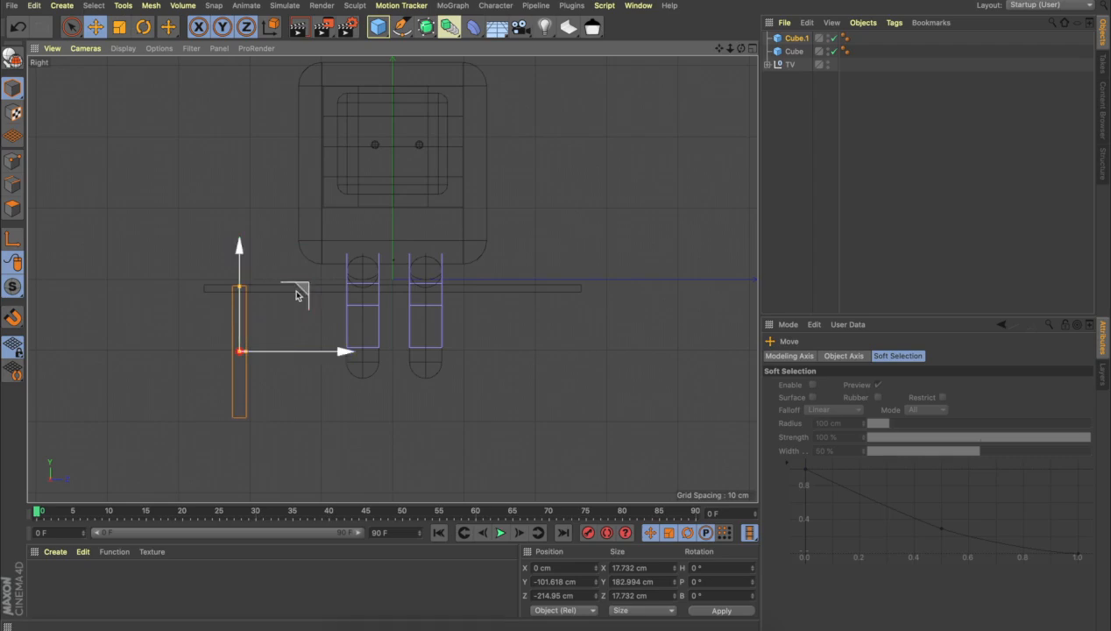
Move the leg to about X 55 cm near the board's front edge and place a copy at the opposite end, about Z 205 cm.
left_click(751, 49)
left_click(743, 66)
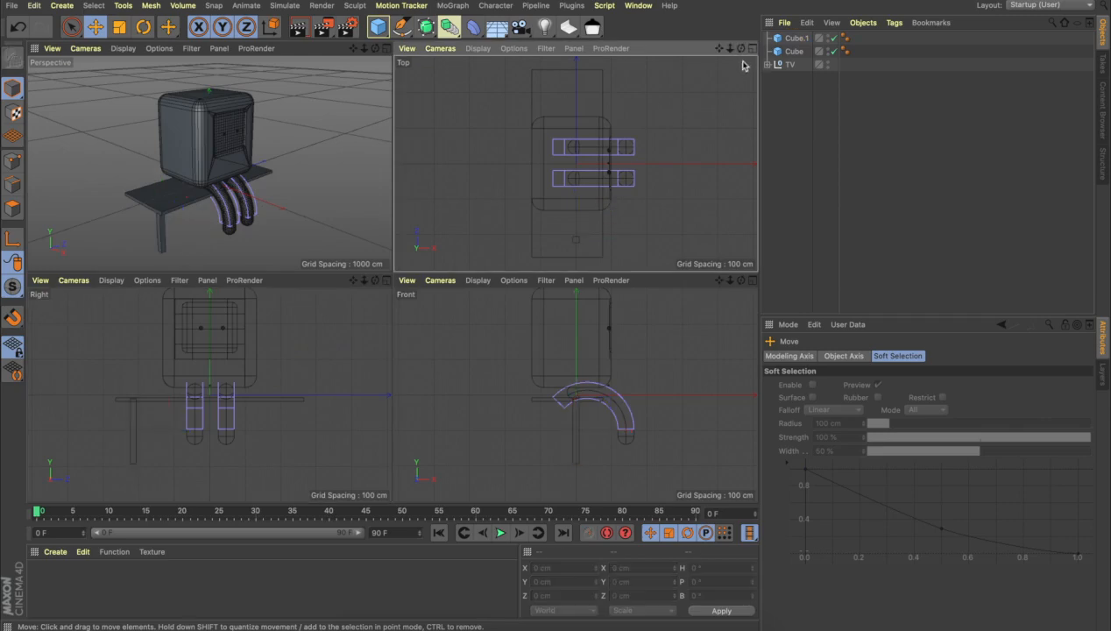
left_click(752, 49)
scroll(598, 263, "down", 2)
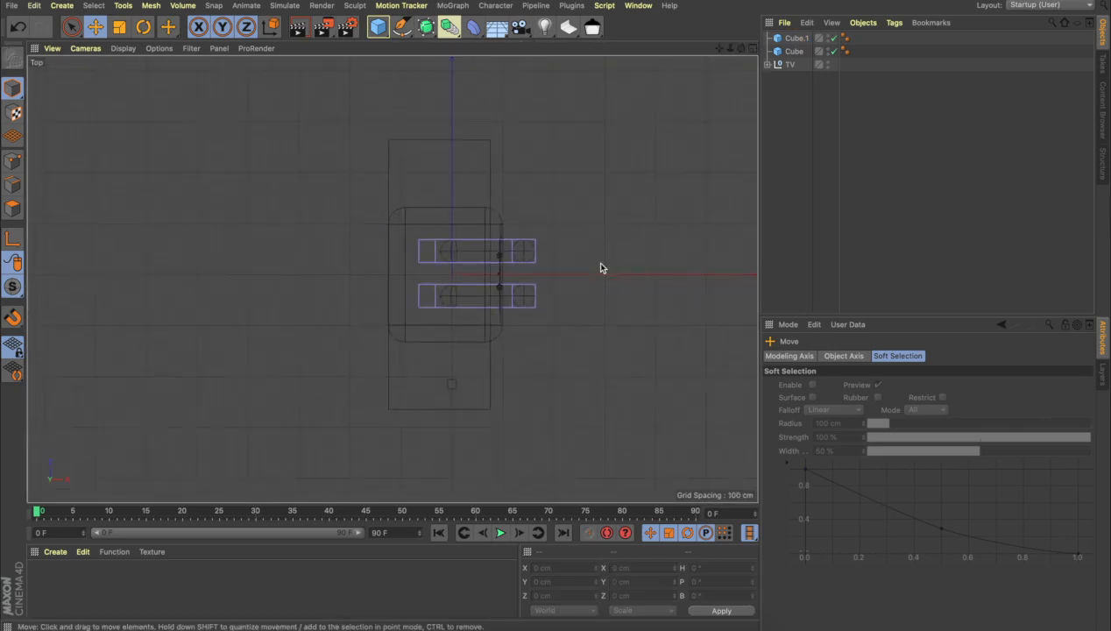
left_click(457, 388)
left_click_drag(487, 386, 515, 388)
left_click_drag(479, 290, 493, 111)
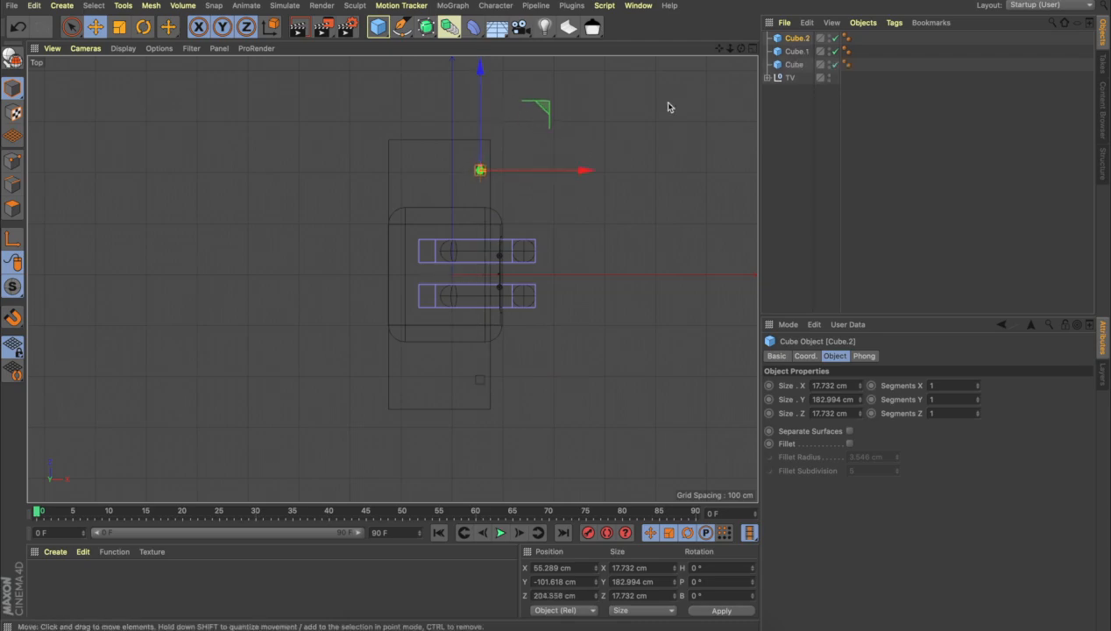
Duplicate both front legs together to the board's back edge at about X -92 cm.
left_click(786, 53)
left_click(796, 40, "ctrl")
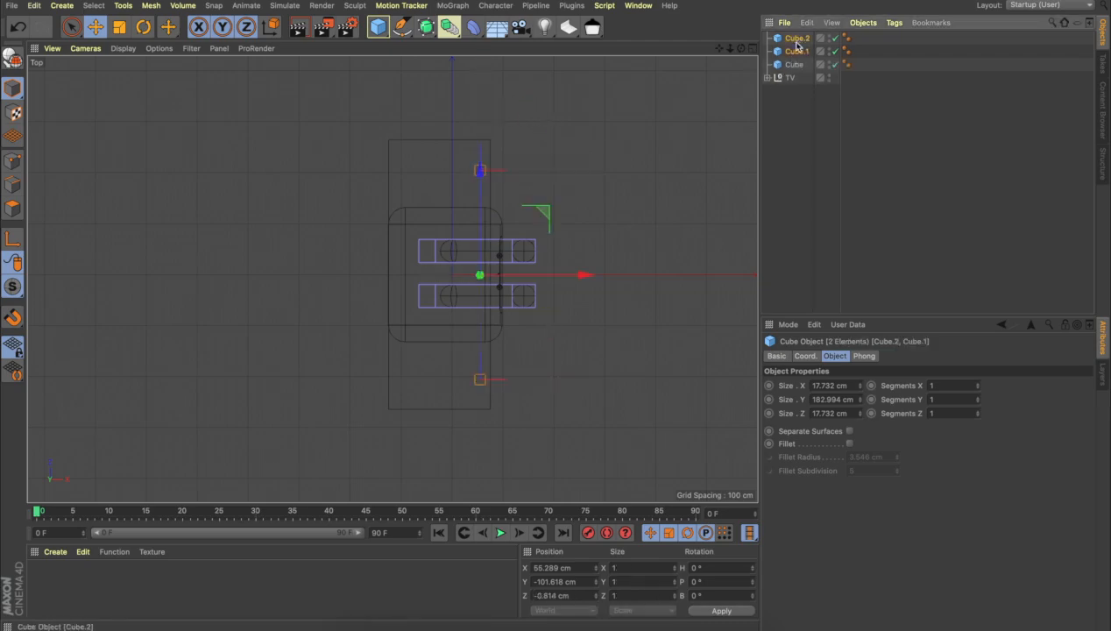
left_click_drag(579, 278, 504, 263, "ctrl")
left_click(630, 227)
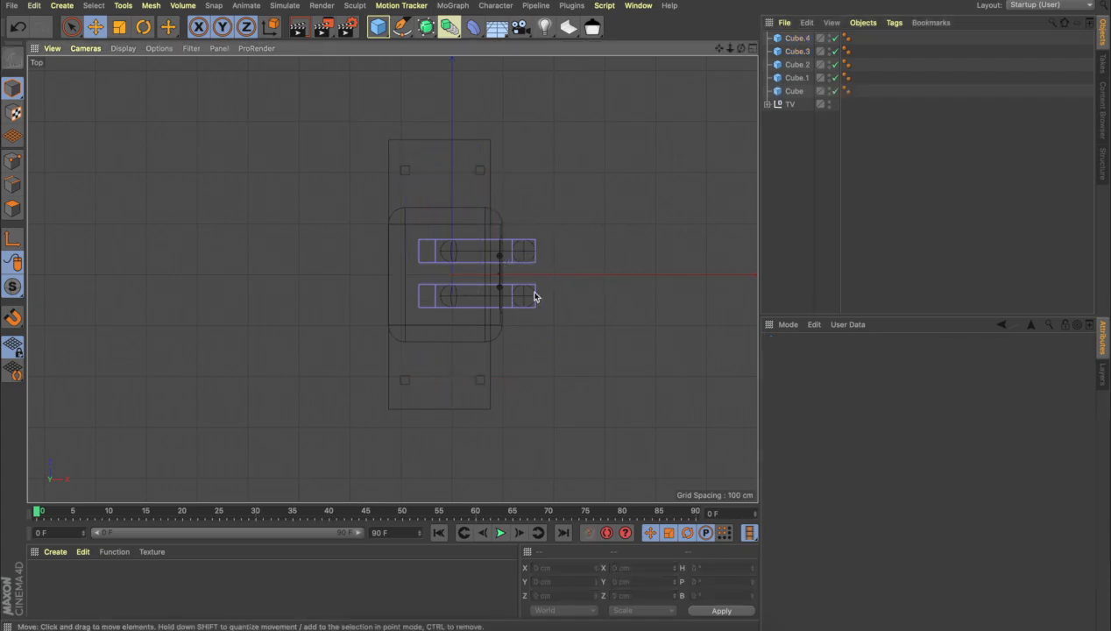
left_click(749, 48)
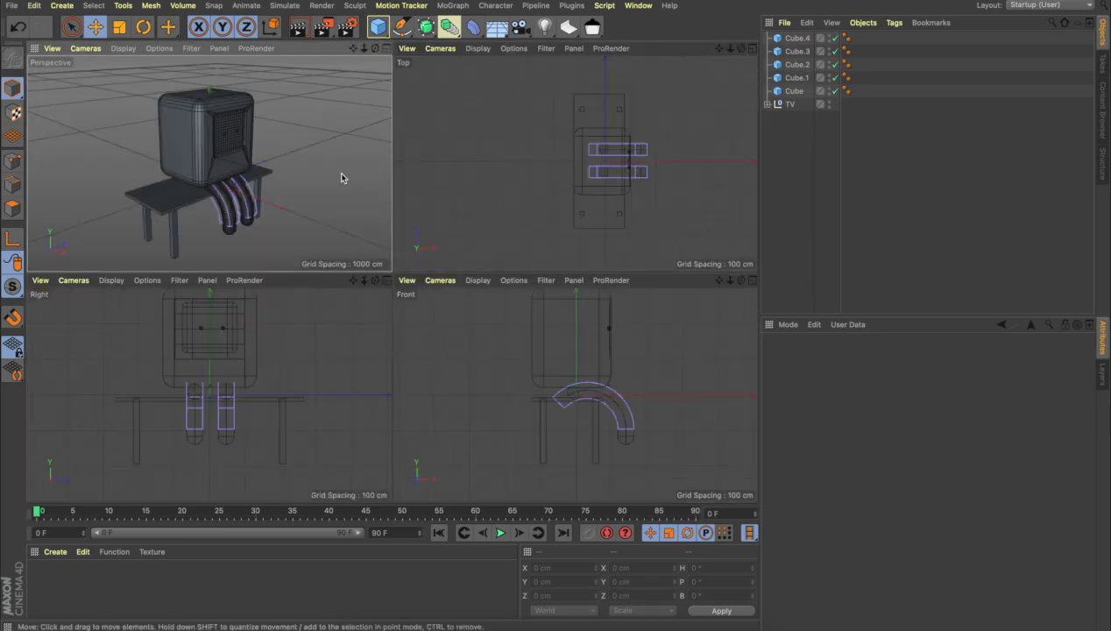
Group the board and its four legs into a null named Table, and place it below TV in the object list.
left_click(385, 49)
left_click(798, 39)
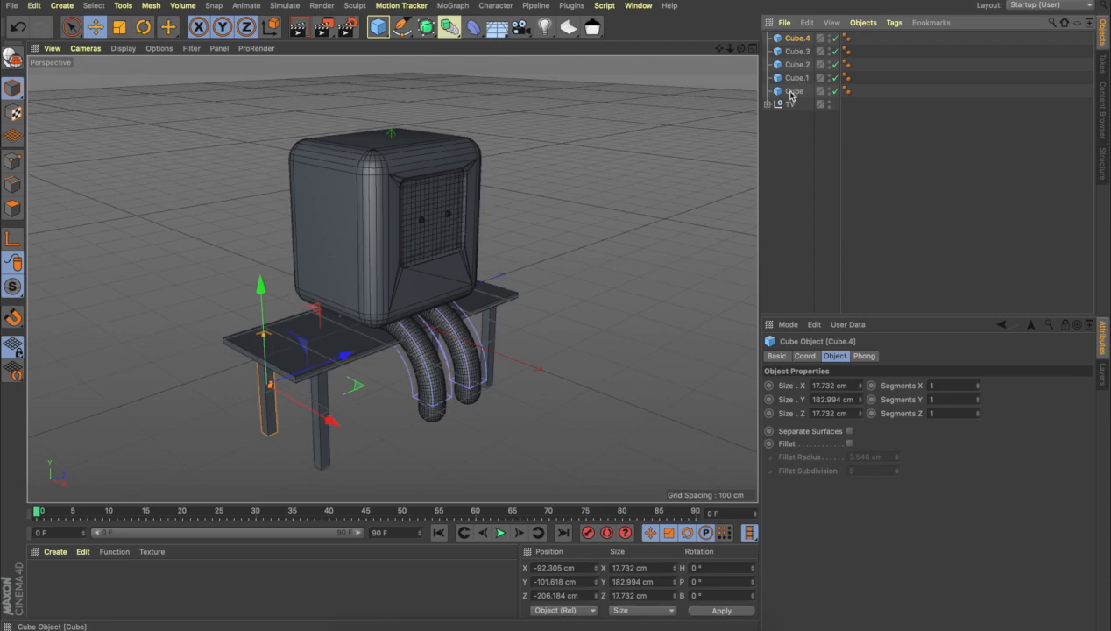
left_click(794, 91, "shift")
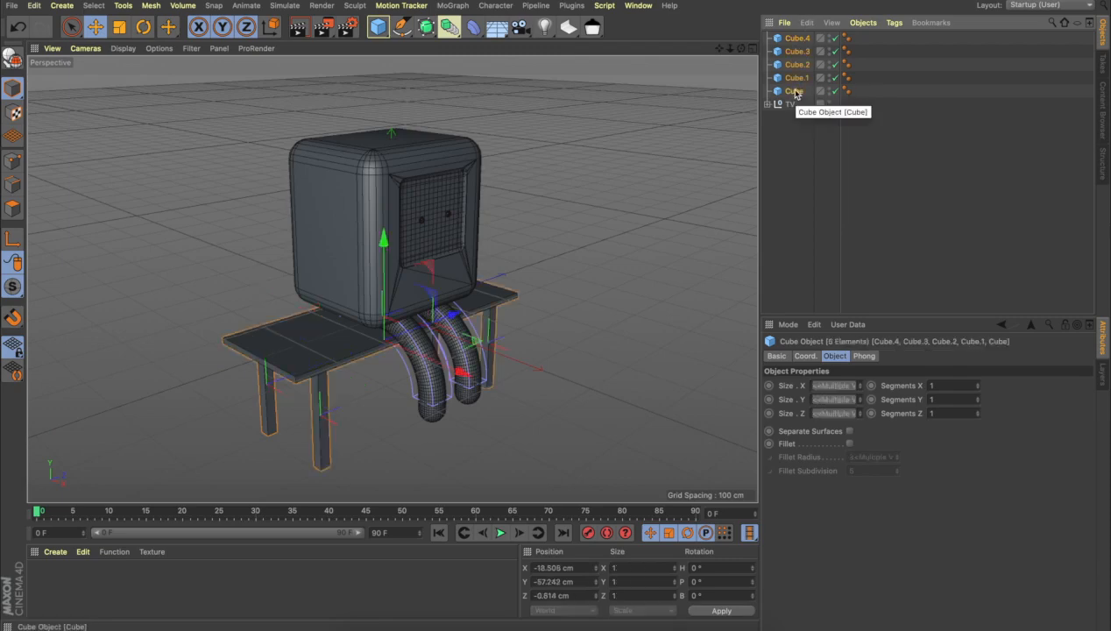
key("alt+g")
double_click(793, 40)
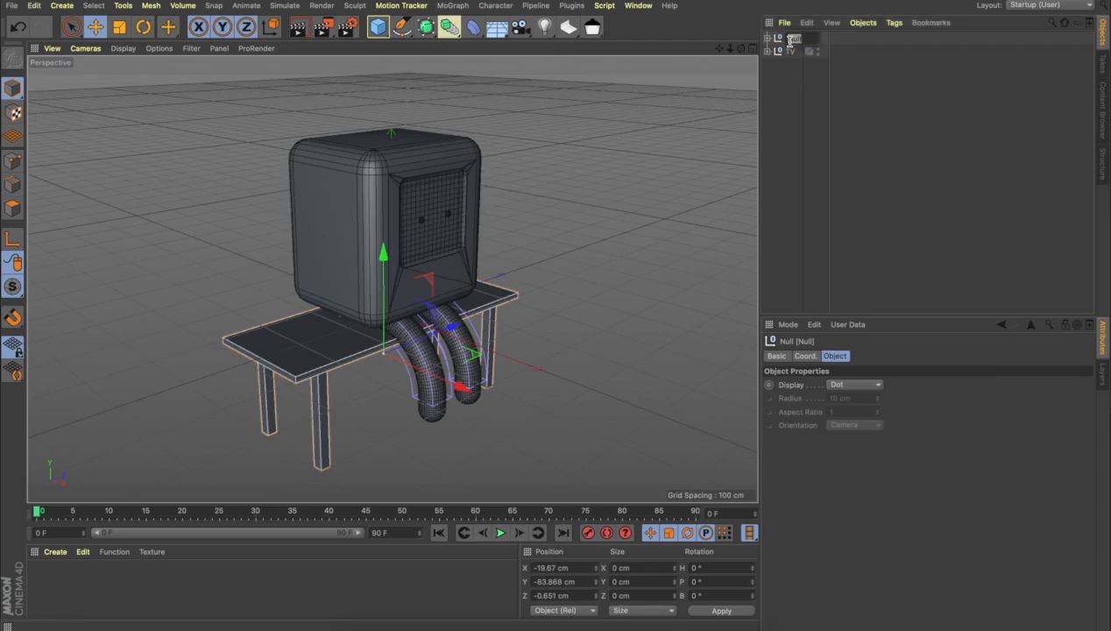
key("Return")
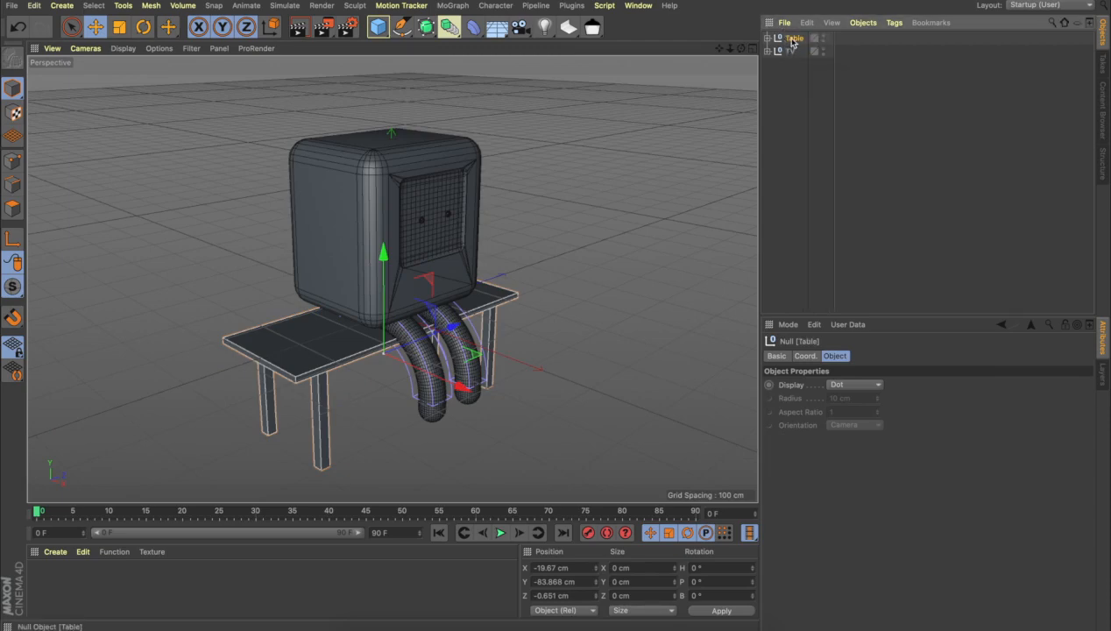
left_click_drag(793, 41, 791, 57)
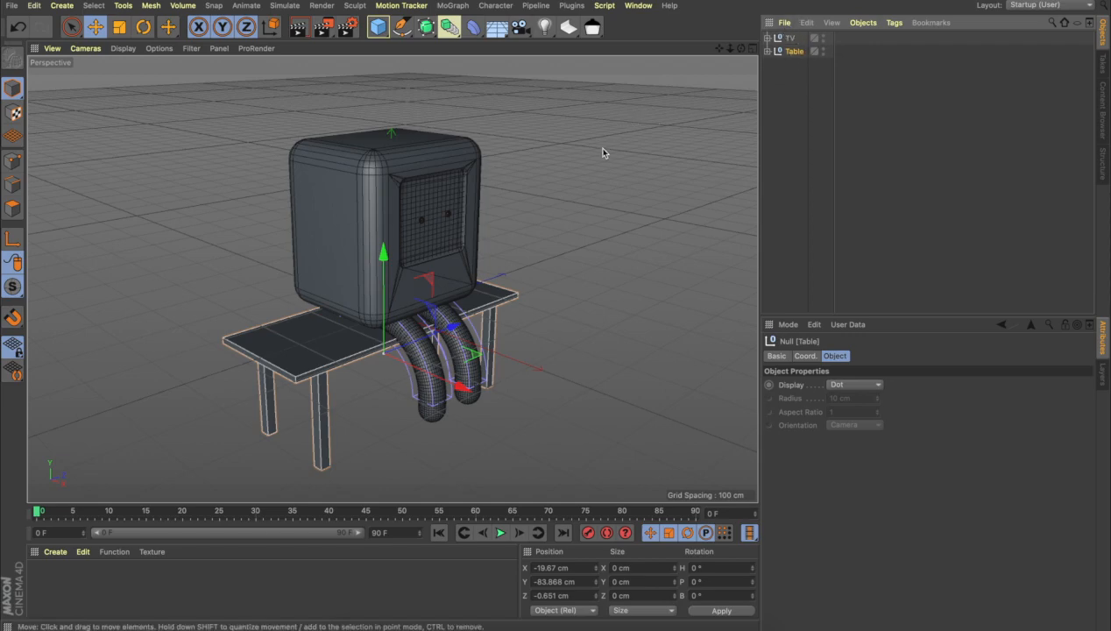
left_click(516, 306)
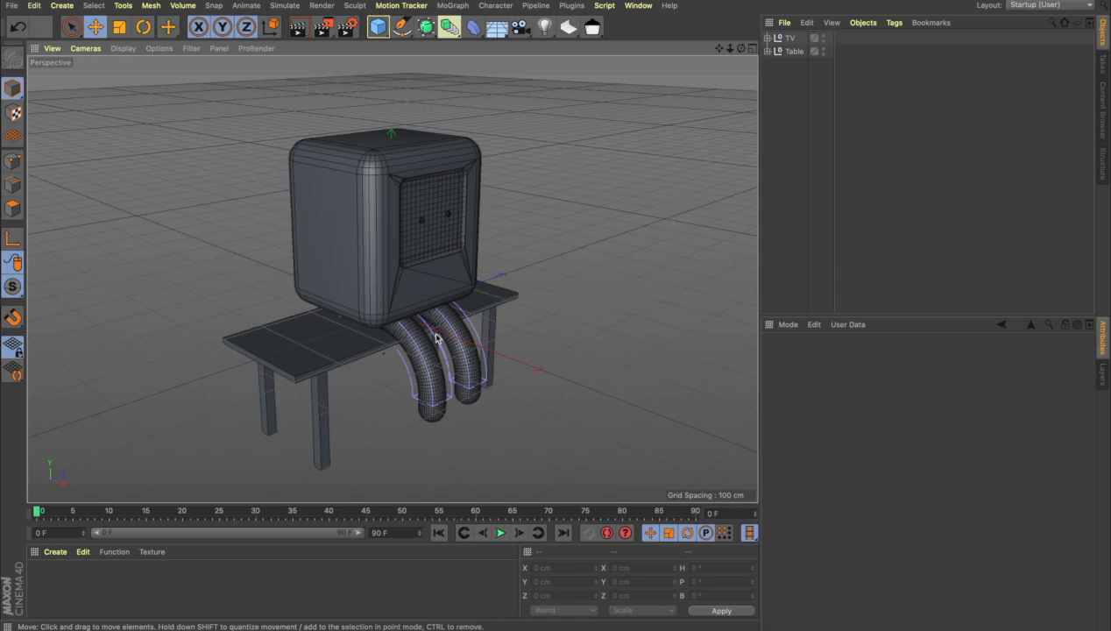
Raise the TV and Table groups together until the bench legs stand on the floor line, shifting them slightly along positive X.
left_click(751, 49)
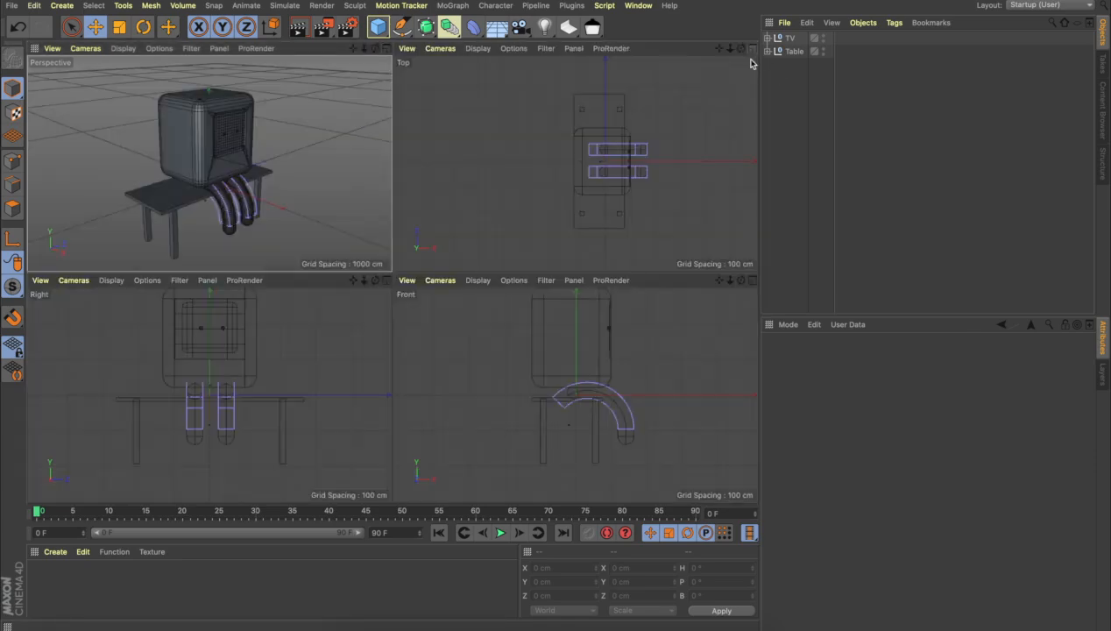
left_click(438, 405)
scroll(438, 405, "down", 4)
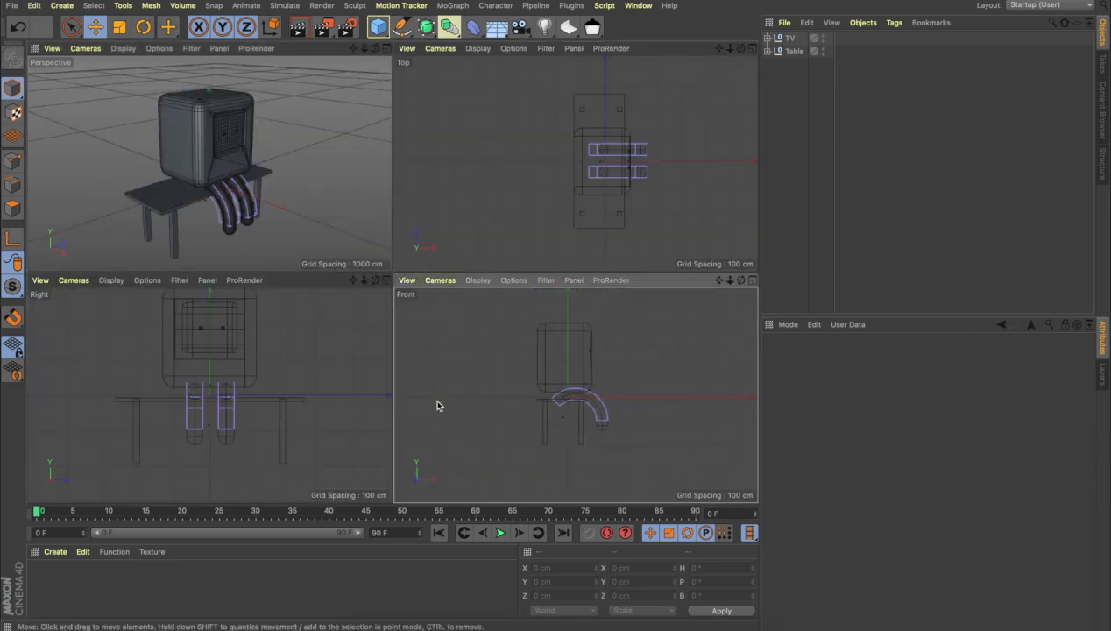
left_click(752, 280)
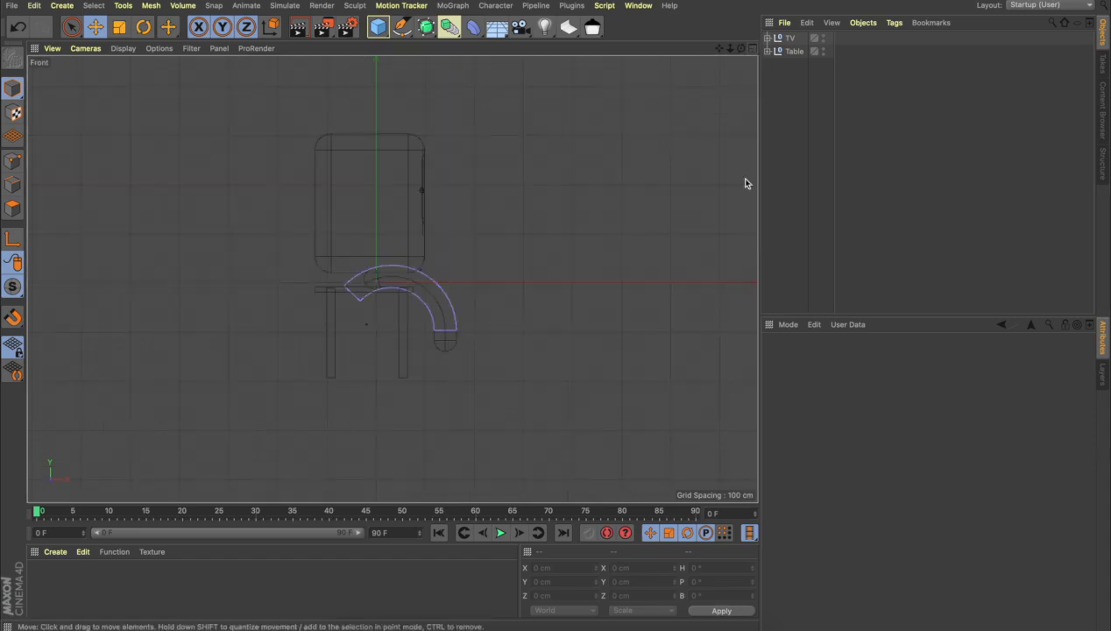
left_click(789, 39)
left_click(788, 53, "shift")
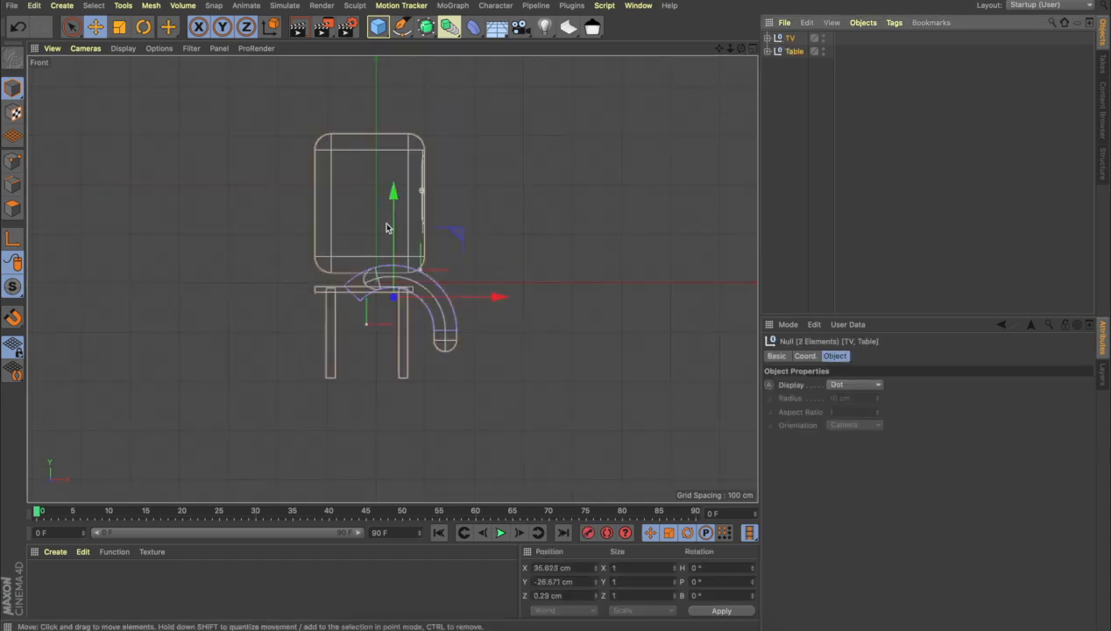
left_click_drag(394, 226, 396, 132)
left_click_drag(477, 202, 494, 202)
left_click(529, 153)
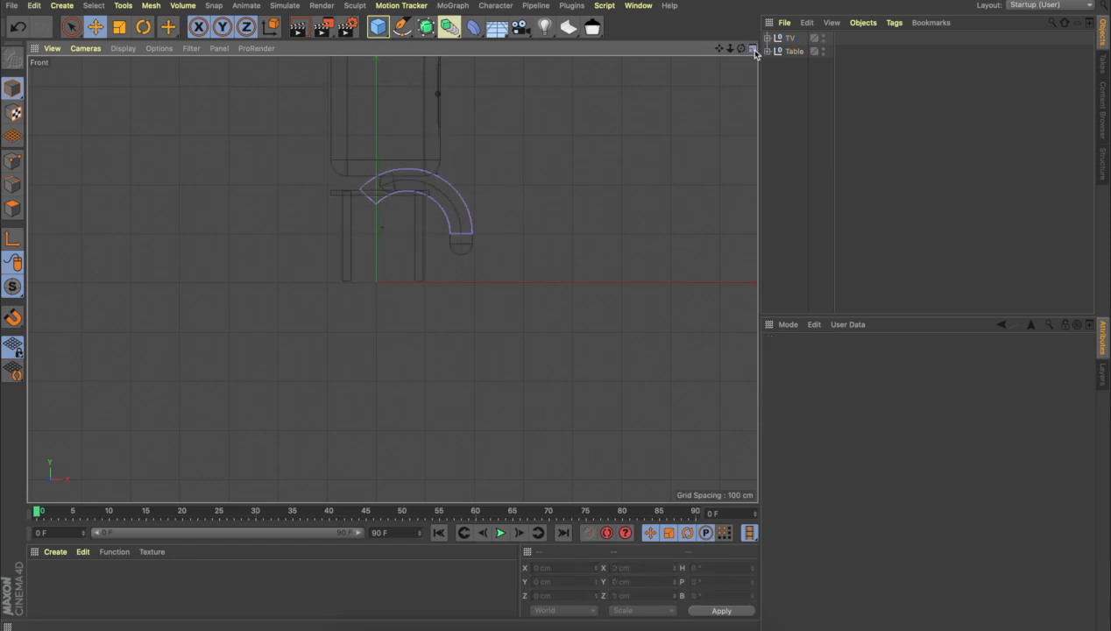
Add an L Curve backdrop and rotate its heading to about 95° so the wall stands behind the character.
left_click(751, 48)
scroll(267, 214, "down", 5)
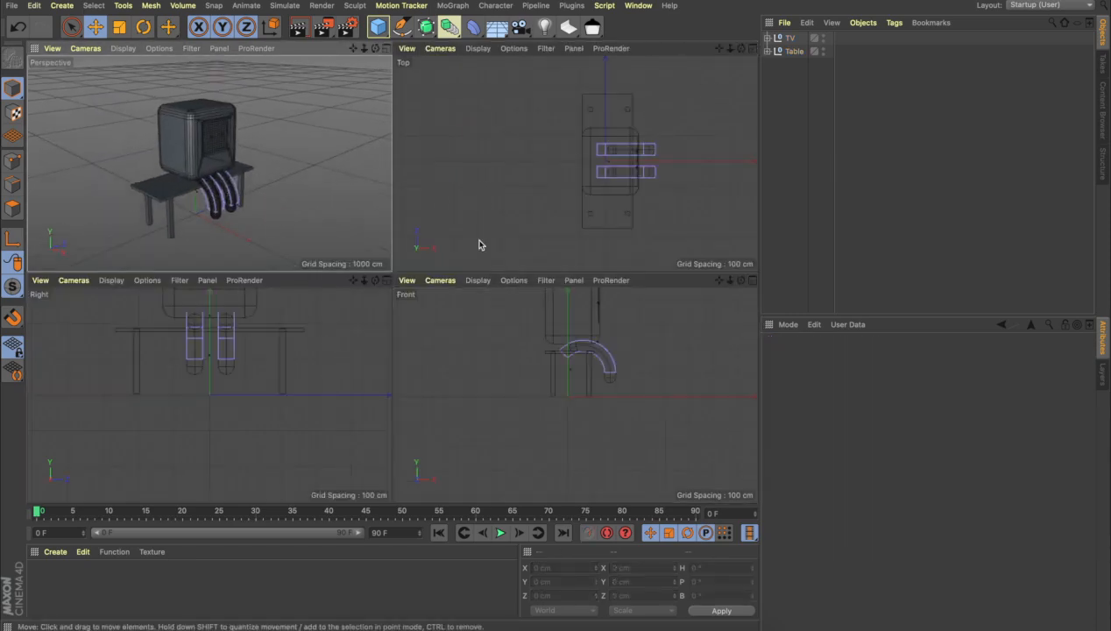
left_click(387, 49)
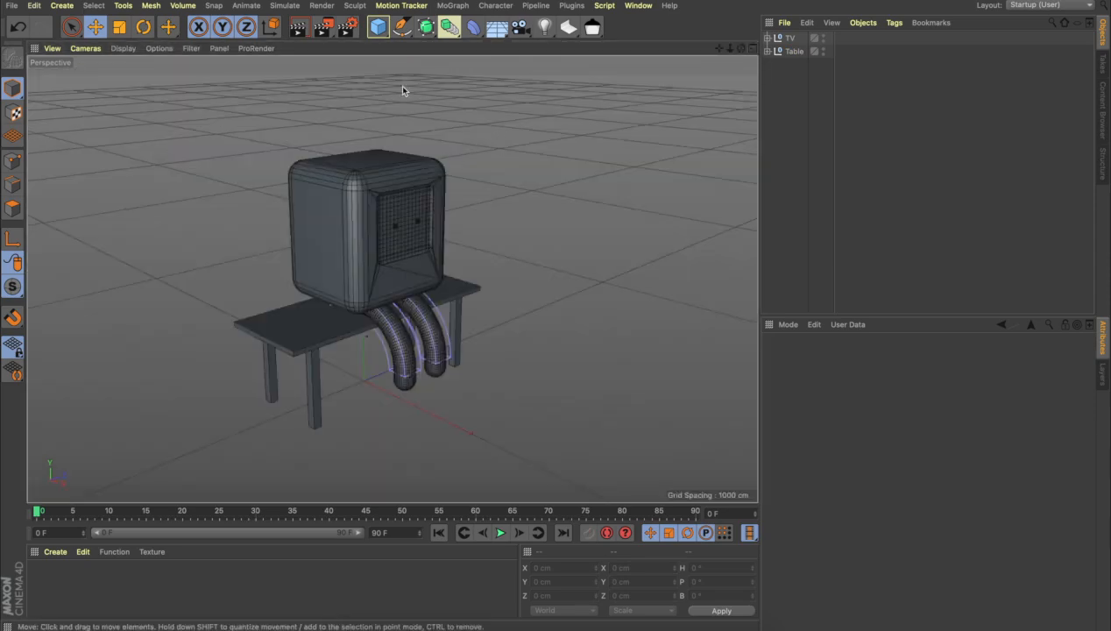
left_click(567, 29)
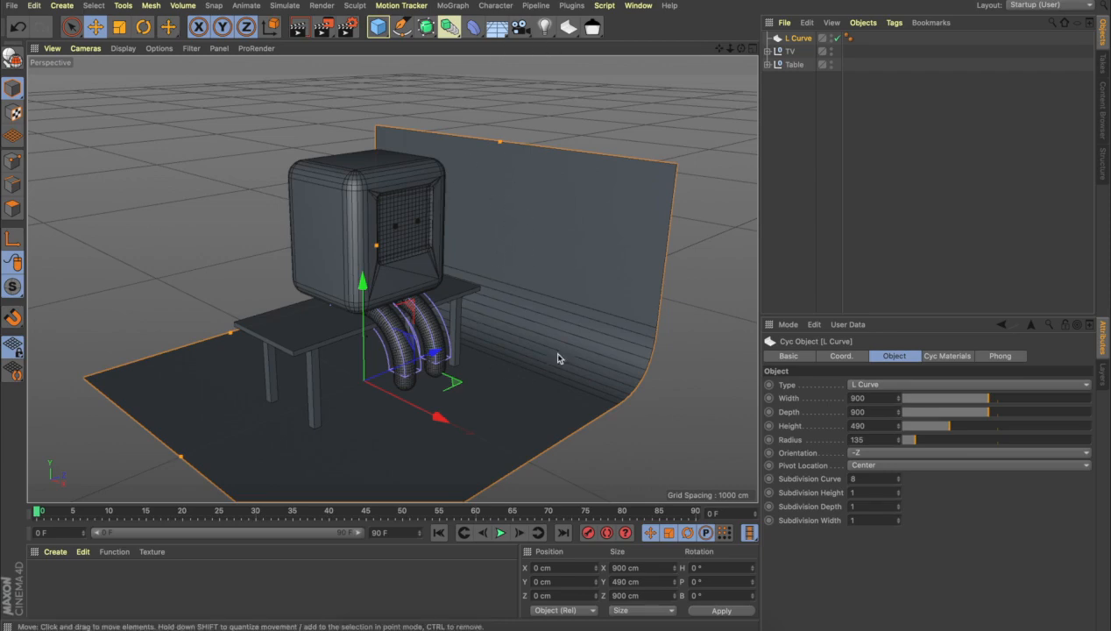
key("r")
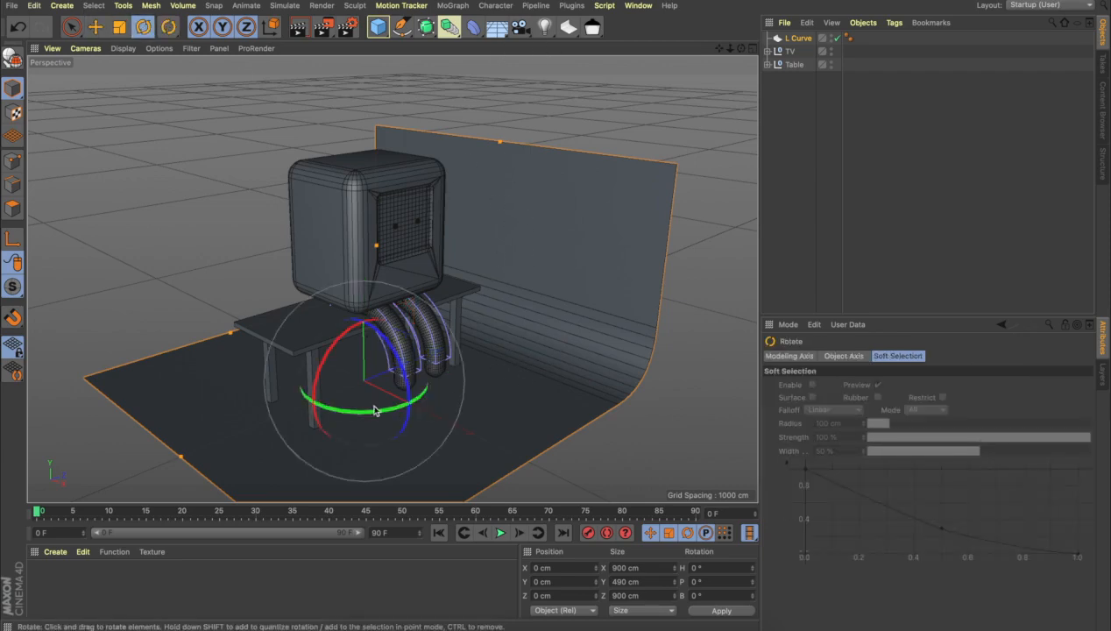
left_click_drag(373, 407, 532, 373)
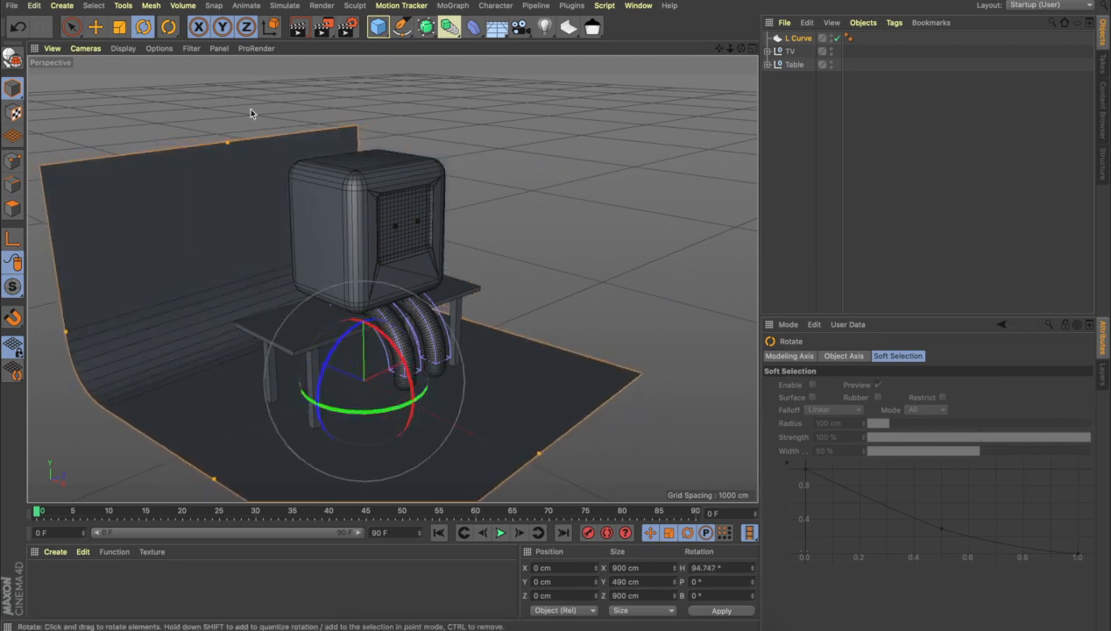
Scale the L Curve backdrop up uniformly to about 62223 by 33877 by 62223 cm so it fills the view.
key("t")
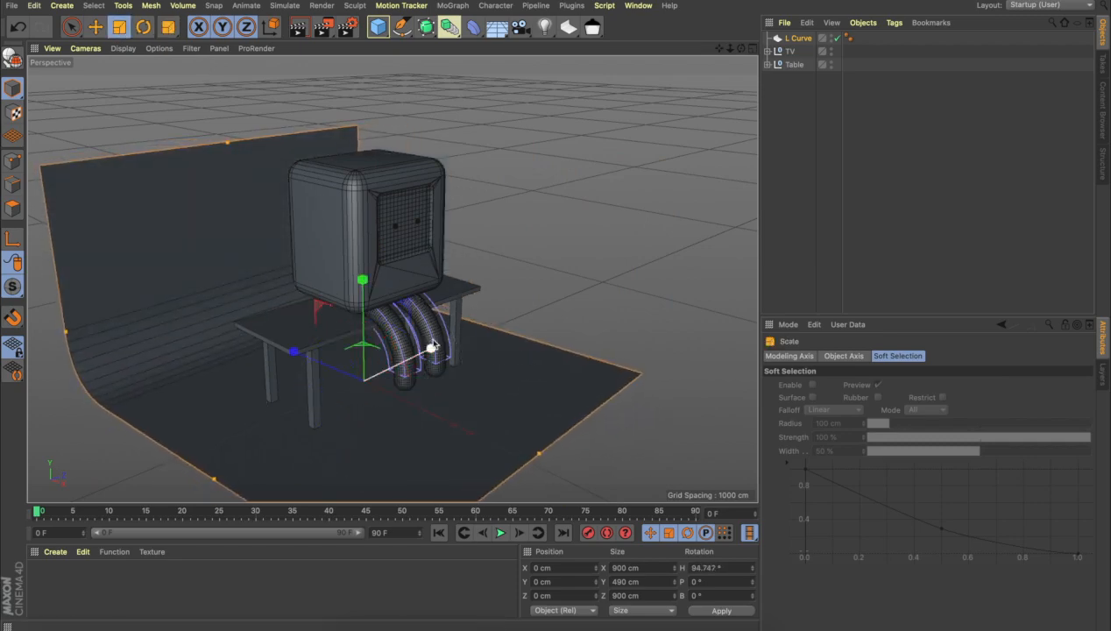
left_click_drag(574, 257, 867, 66)
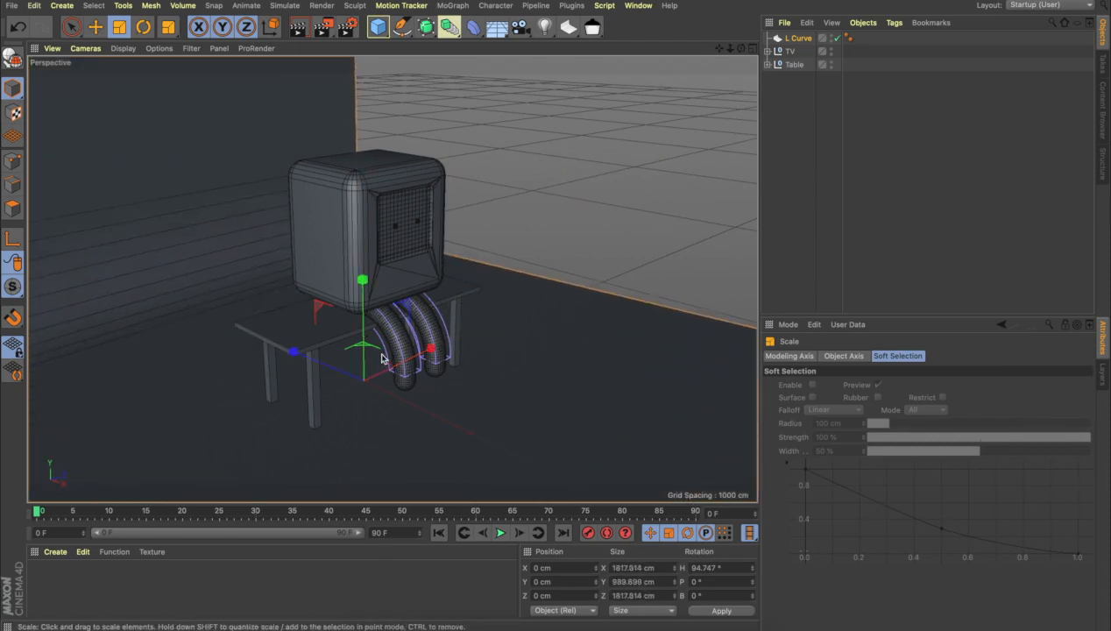
left_click_drag(517, 162, 734, 142)
left_click_drag(588, 62, 740, 60)
left_click_drag(516, 113, 588, 111)
left_click_drag(510, 202, 592, 199)
Render the perspective view to preview the seated character against the backdrop.
mouse_move(487, 341)
middle_mouse_down("alt")
mouse_move(505, 309)
mouse_move(496, 351)
mouse_move(478, 350)
middle_mouse_up("alt")
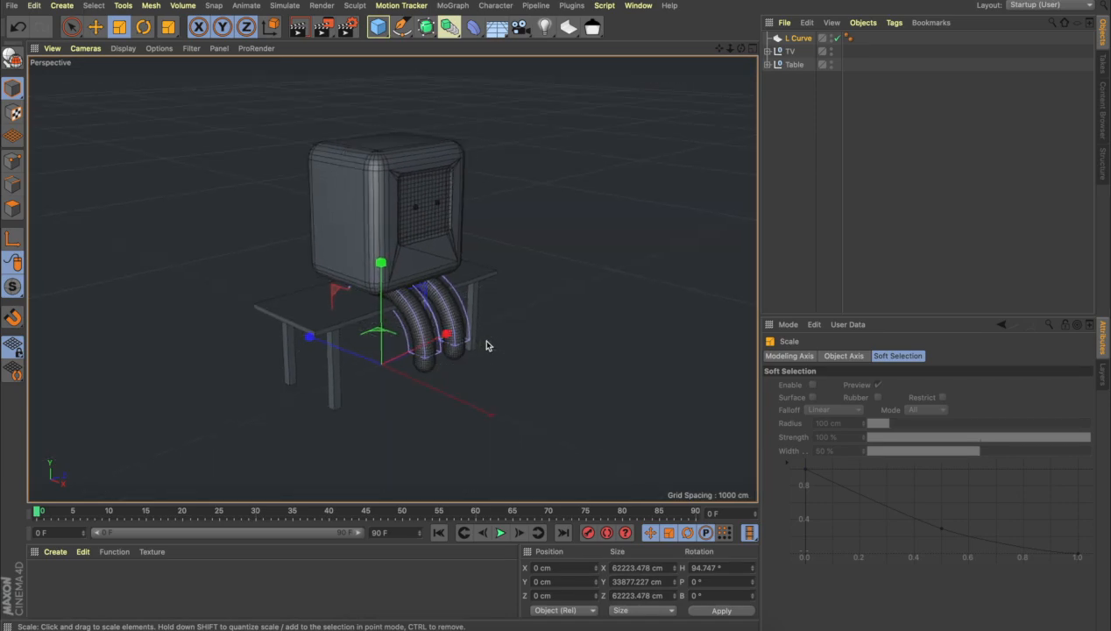
left_click(299, 27)
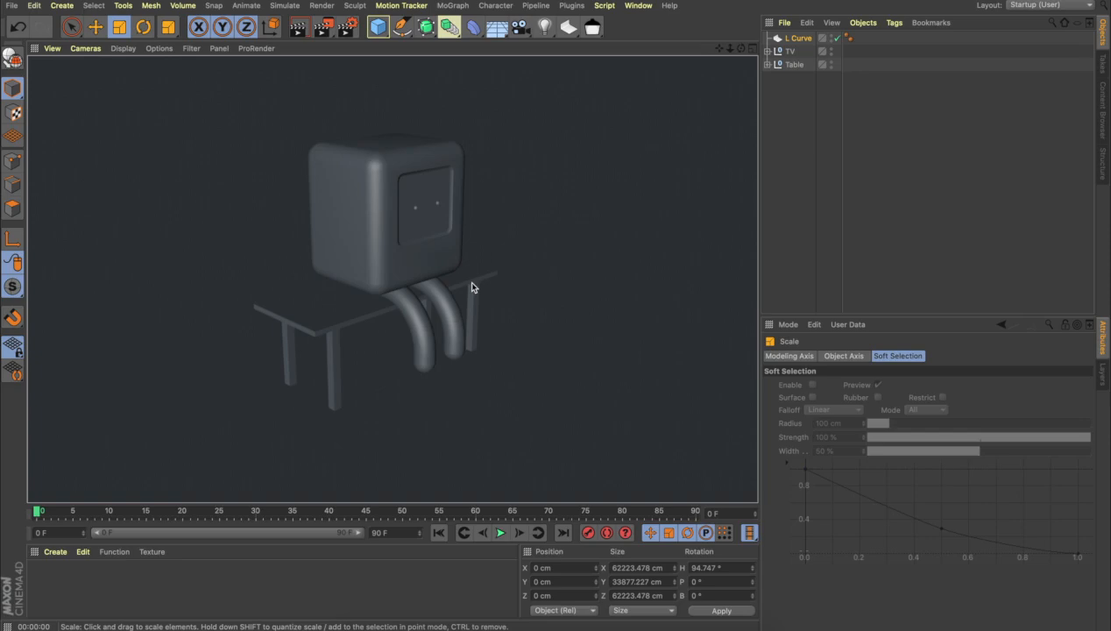
left_click(533, 218)
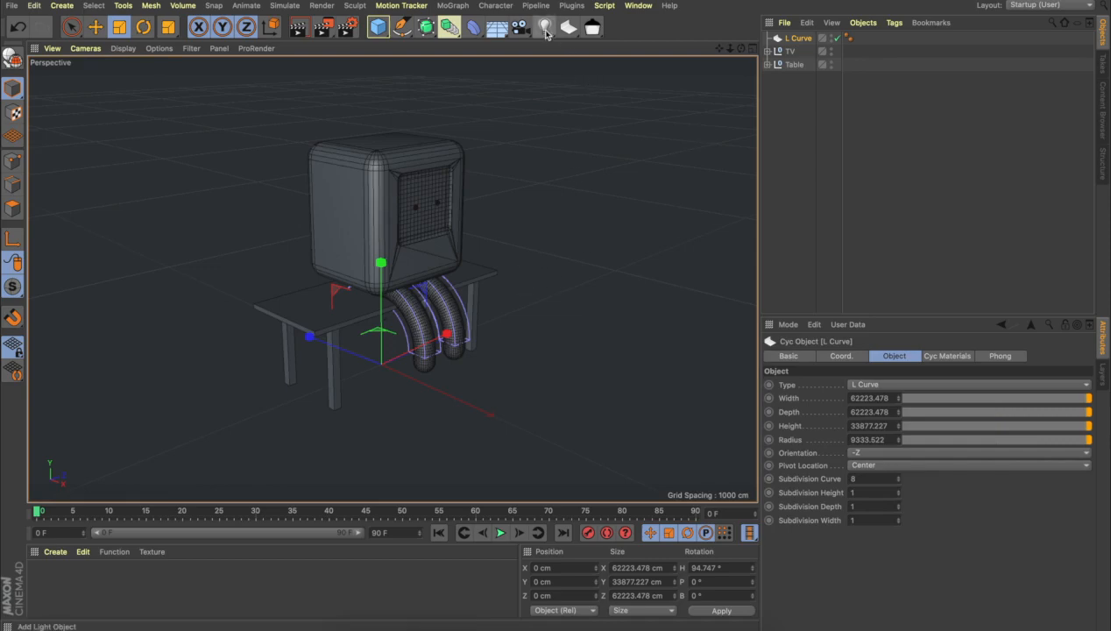
Add a Sky object to the scene and enable the Global Illumination effect in the render settings.
left_click(494, 28)
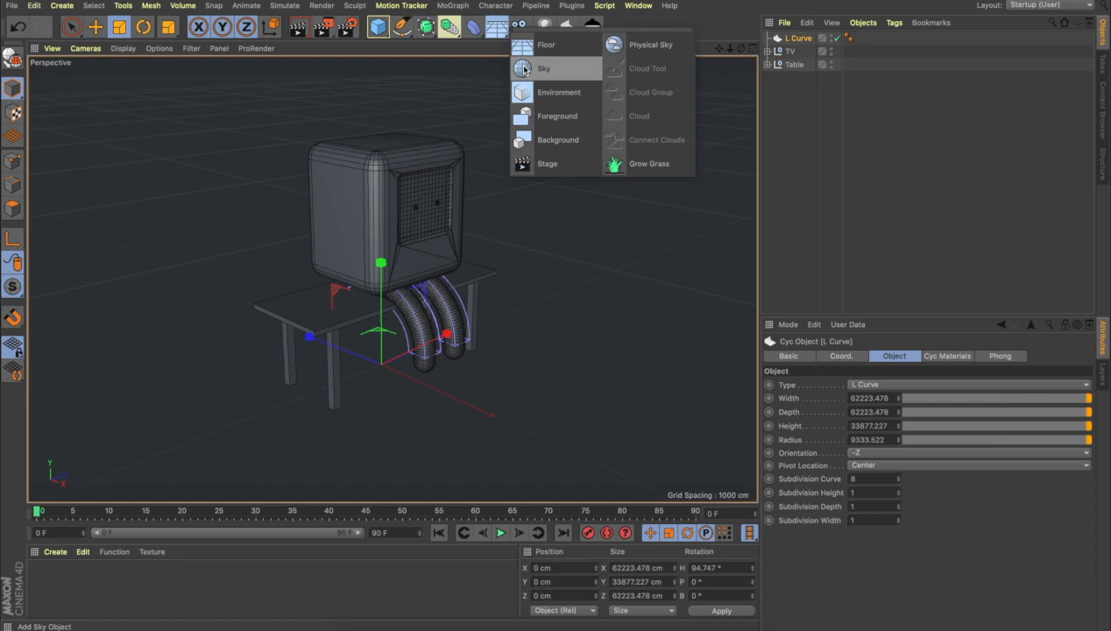
left_click(524, 69)
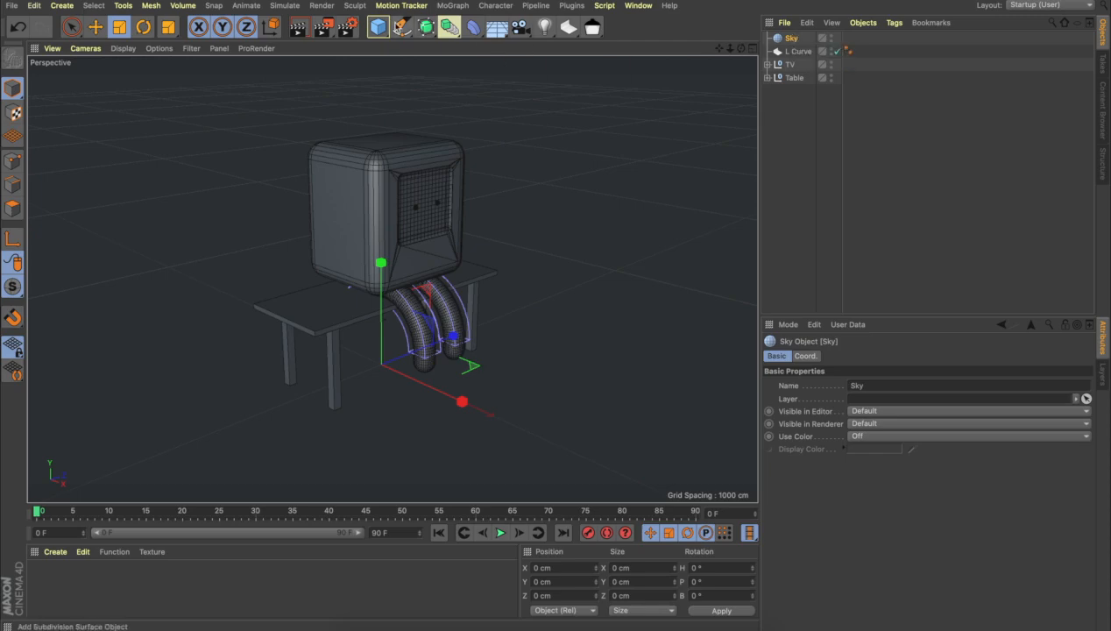
left_click(351, 28)
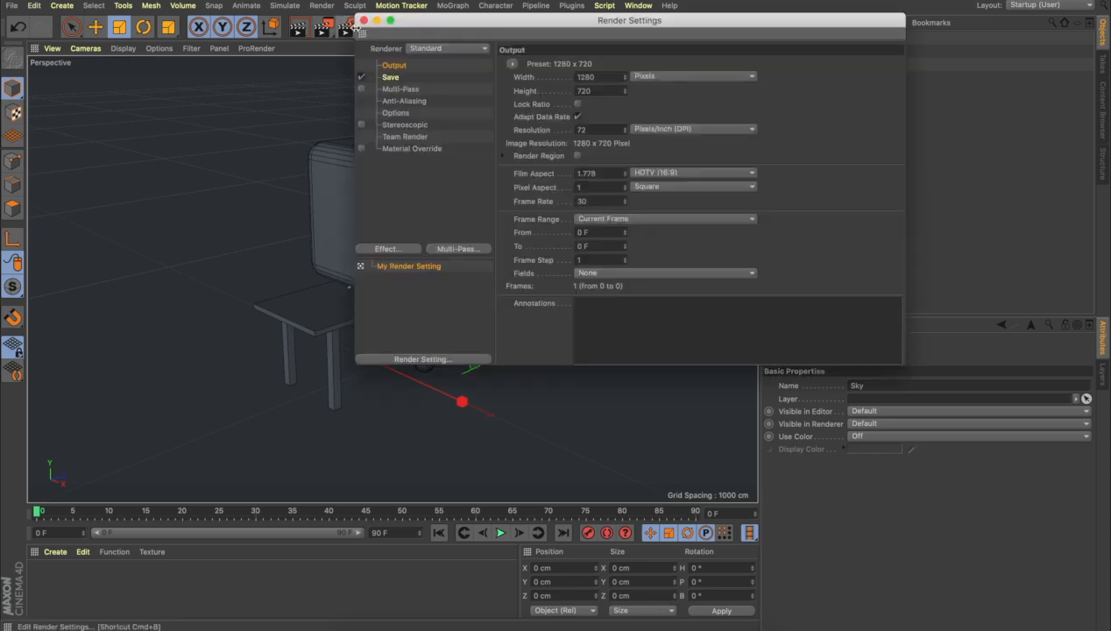
left_click(387, 249)
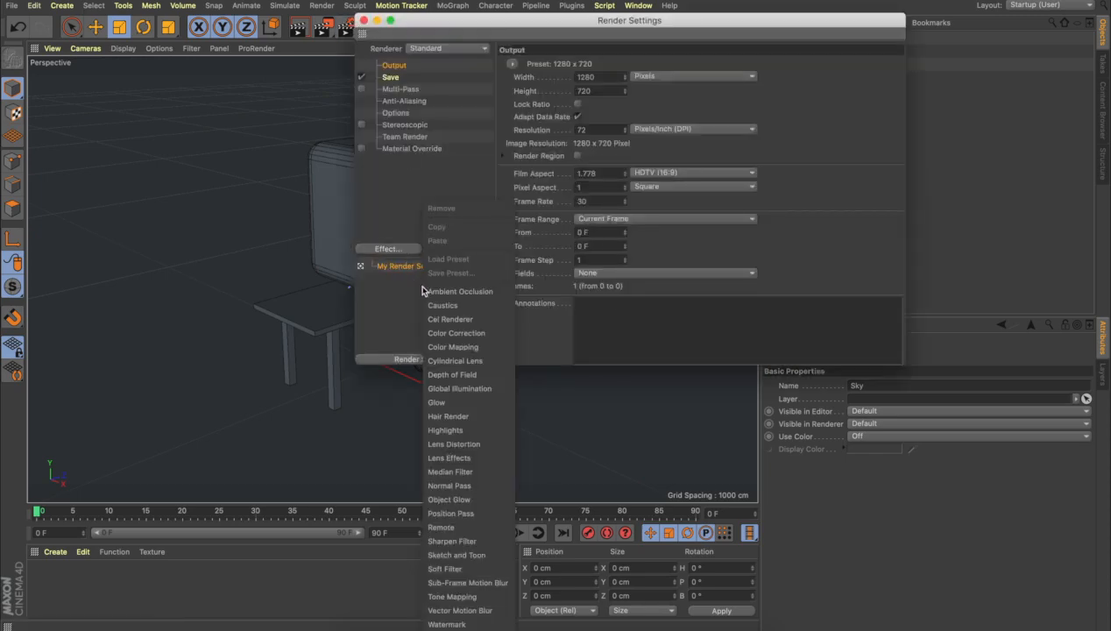
left_click(433, 388)
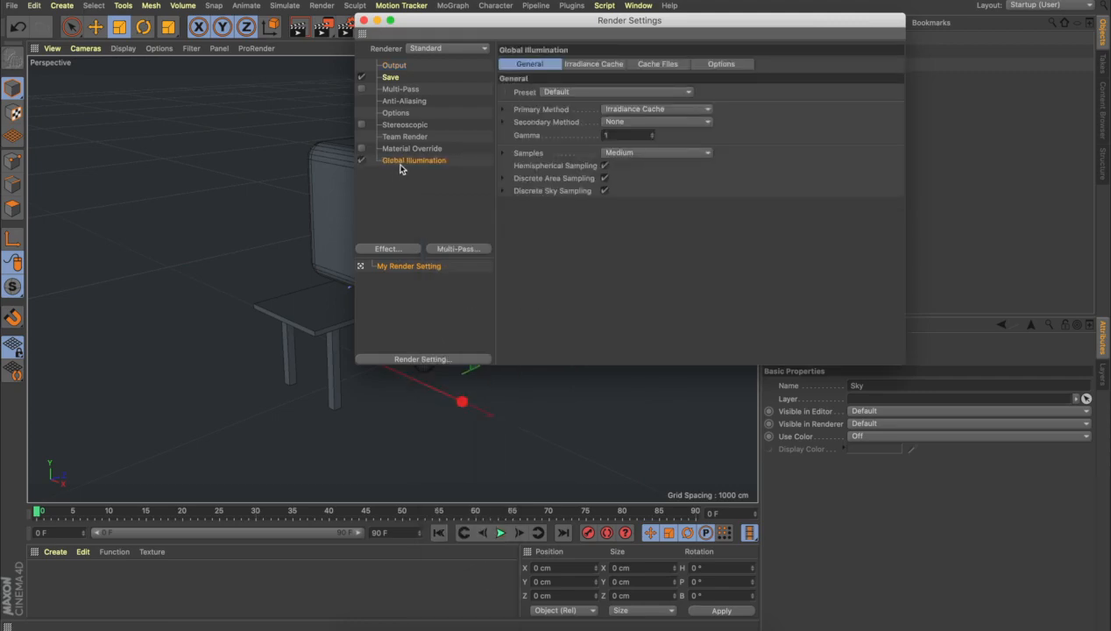
left_click(362, 20)
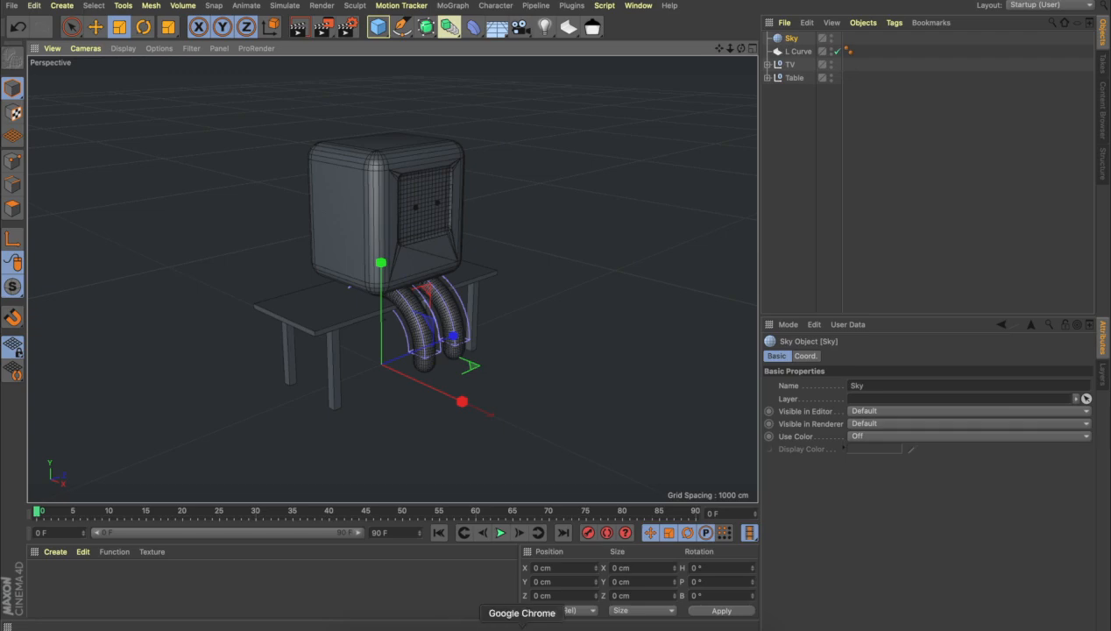
Switch to Google Chrome, search images for "HDRI maps indoor", filter them by size and open reading_room.jpg from HDRI Haven.
left_click(522, 622)
left_click_drag(371, 5, 508, 8)
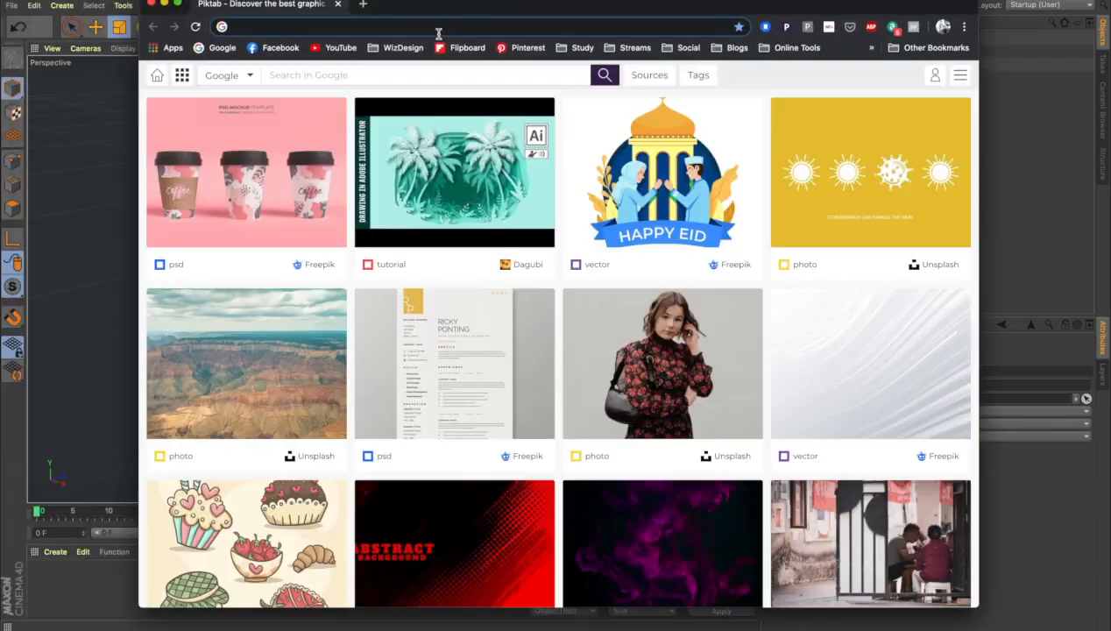
type("hdri maps indoor")
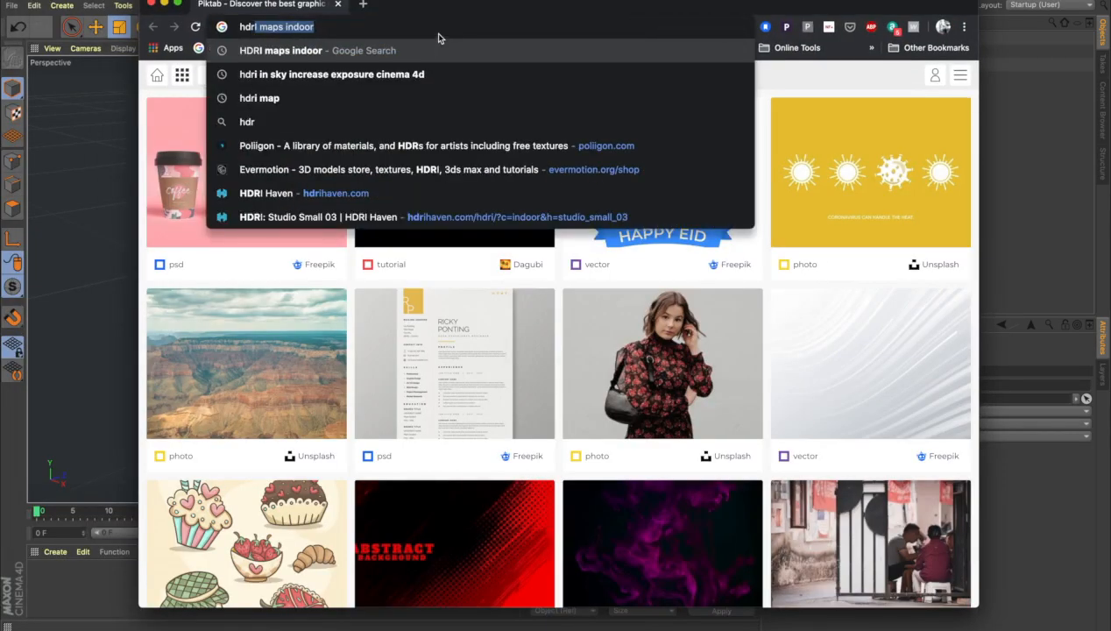
key("Return")
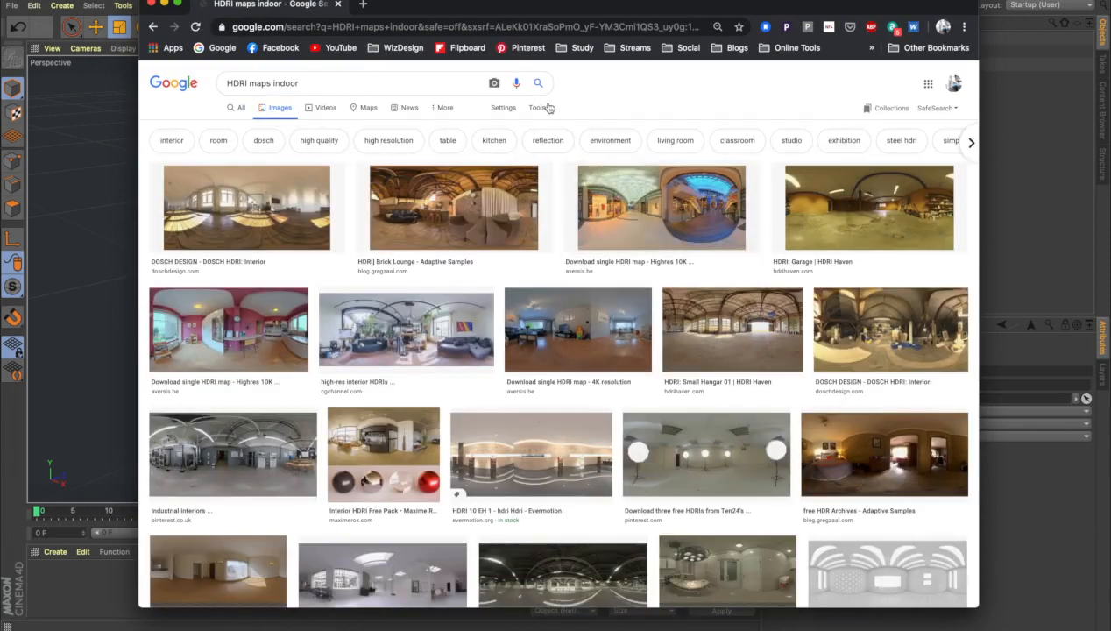
left_click(537, 107)
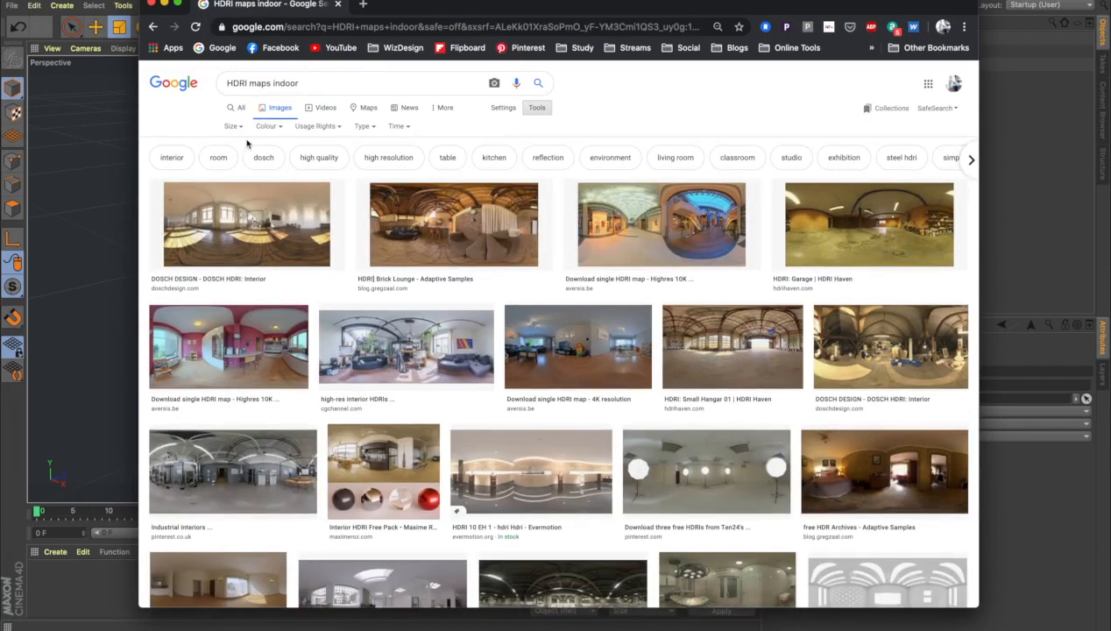
left_click(233, 126)
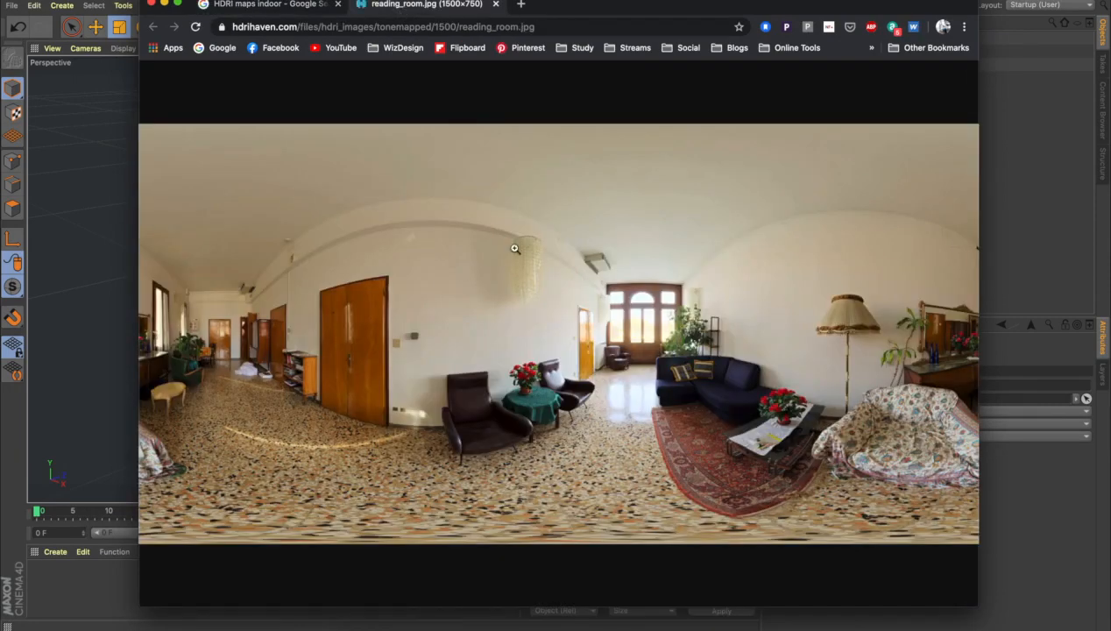
Save the panoramic image reading_room.jpg to the computer under its existing file name.
right_click(521, 294)
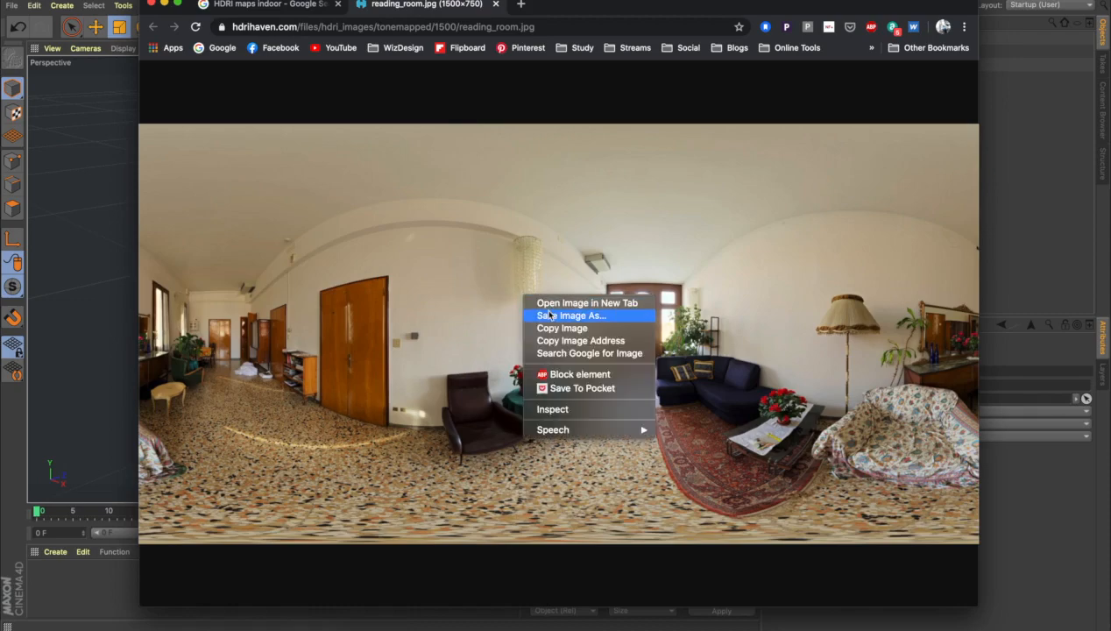
left_click(549, 314)
key("Return")
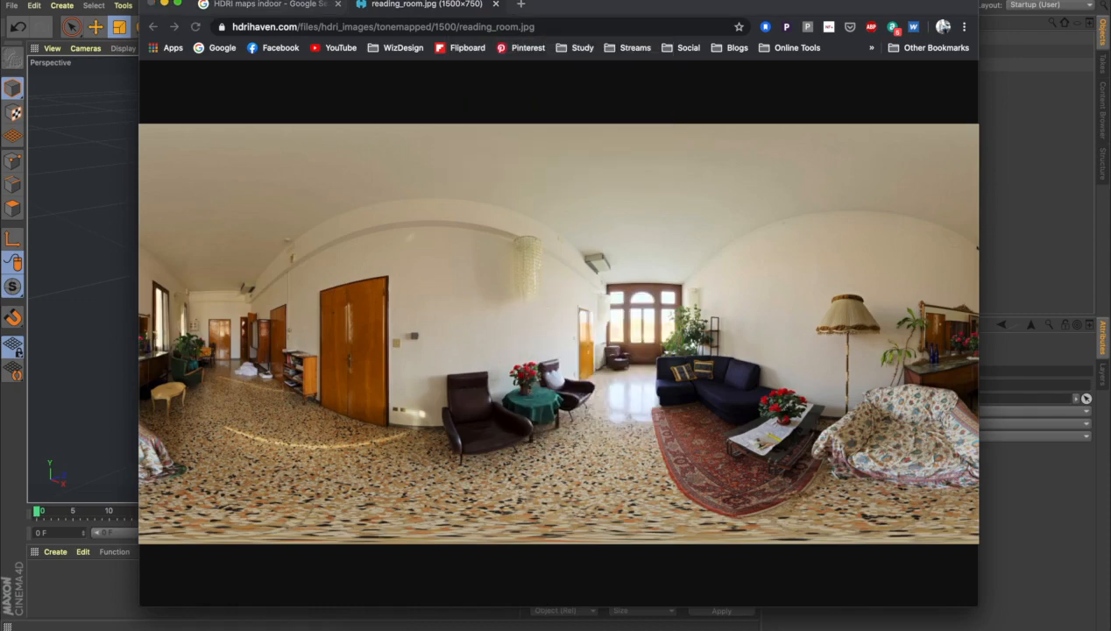
Return to Cinema 4D and create a material from the downloaded reading_room.jpg without copying the image to the project location.
left_click_drag(571, 3, 1090, 0)
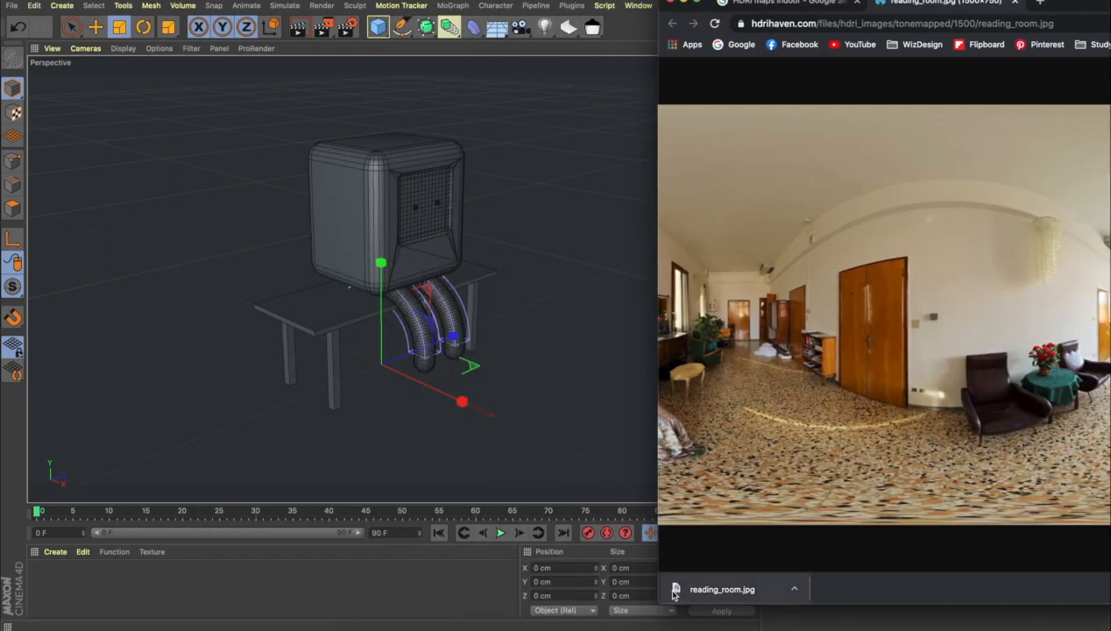
left_click_drag(675, 594, 48, 584)
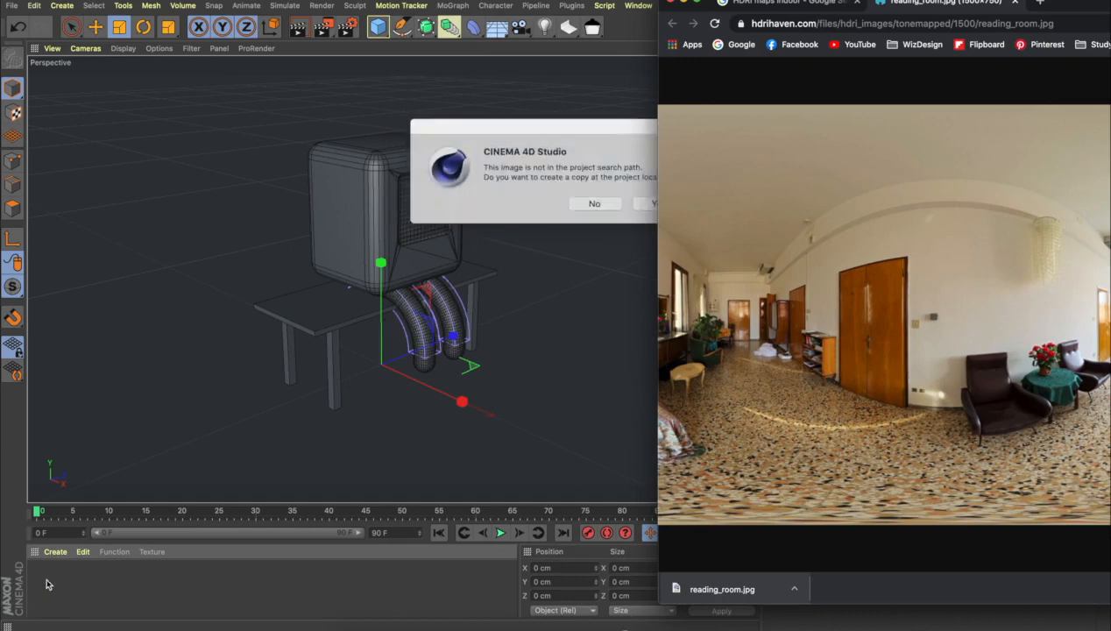
left_click(507, 111)
left_click_drag(524, 126, 454, 128)
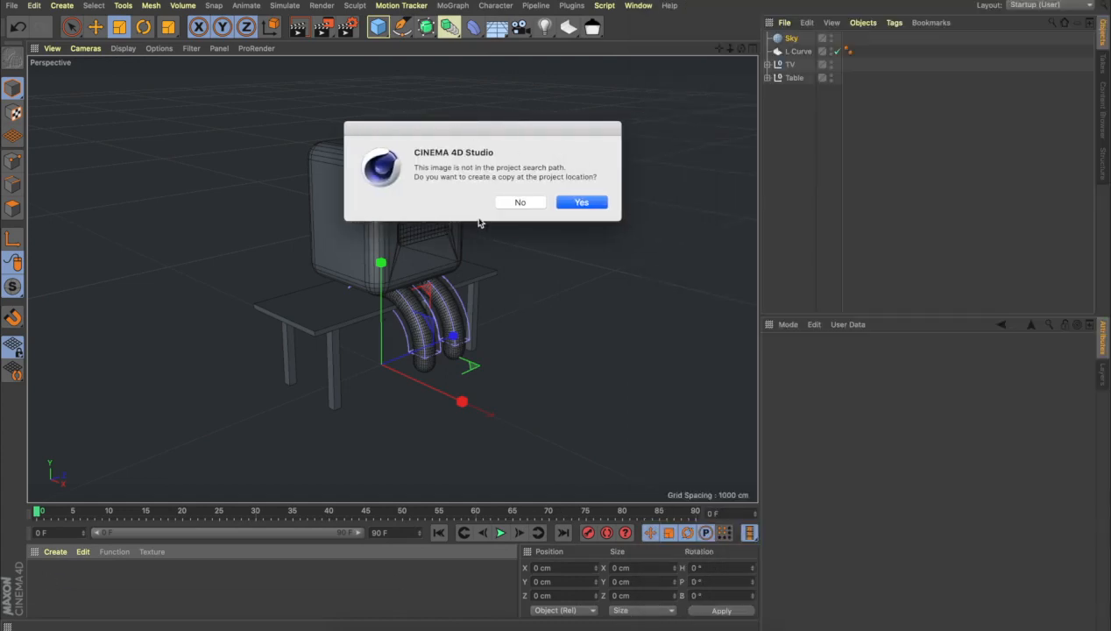
left_click(519, 202)
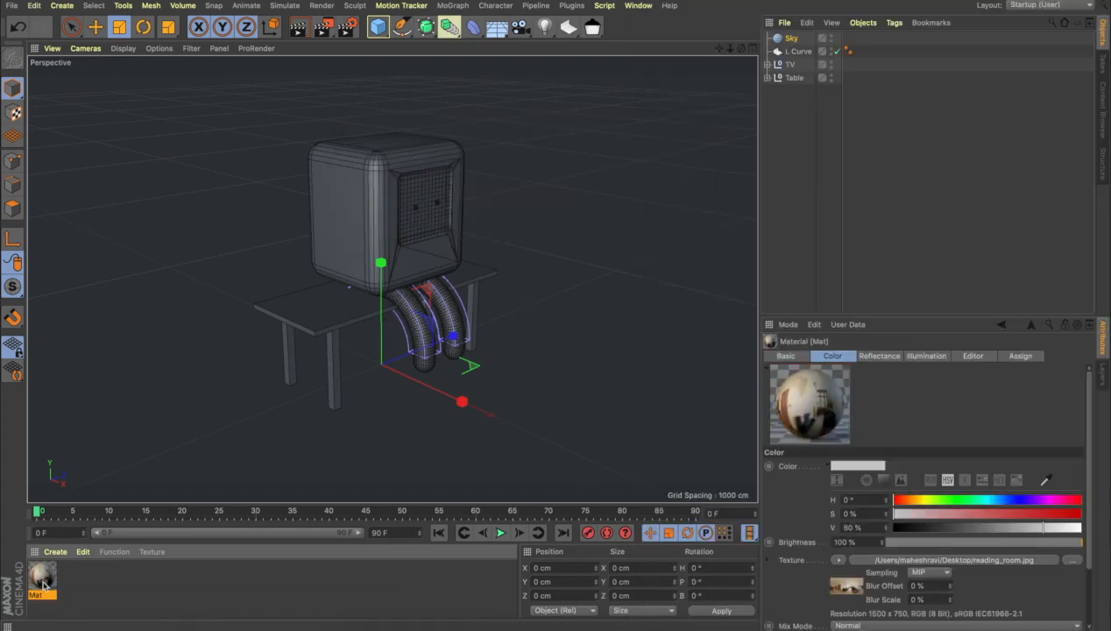
Apply the reading_room material to the Sky object and render the perspective view to preview its lighting.
left_click_drag(42, 582, 791, 41)
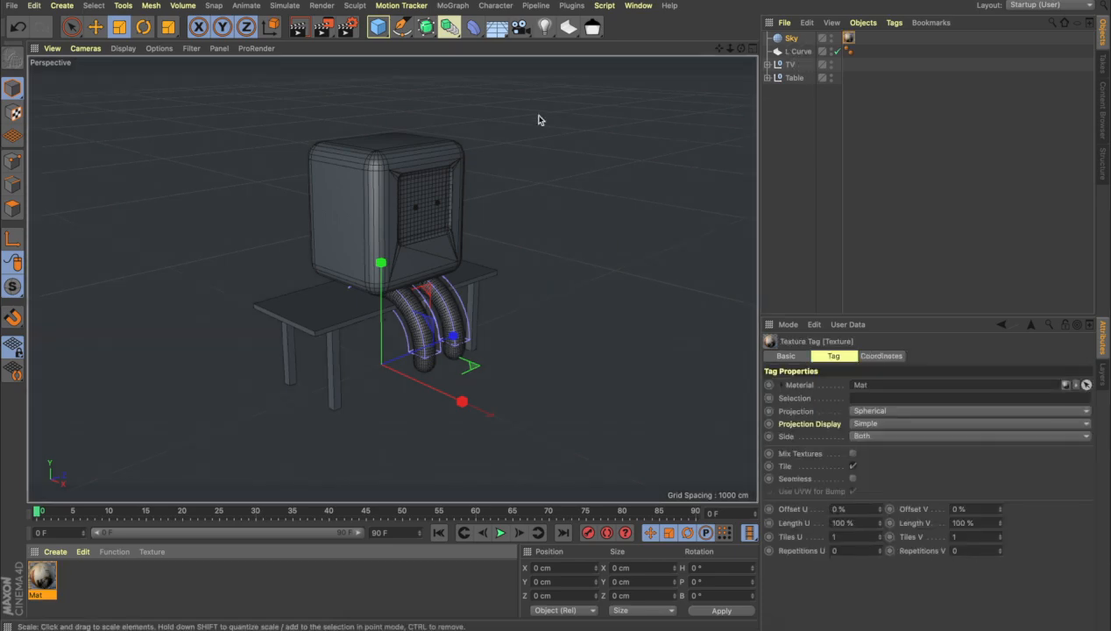
left_click(601, 111)
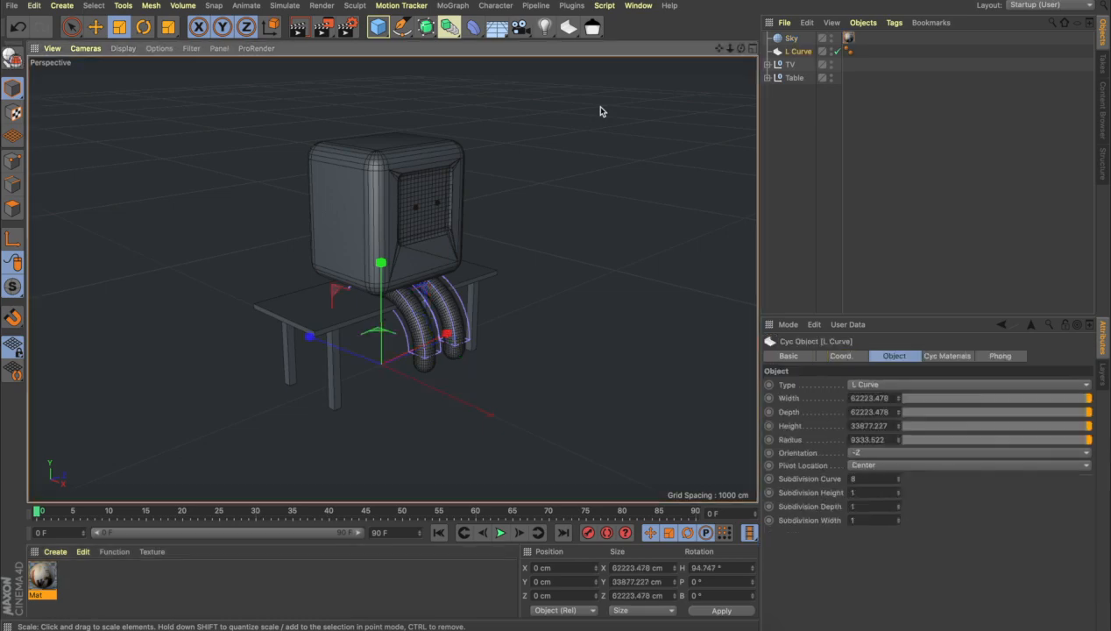
left_click(304, 32)
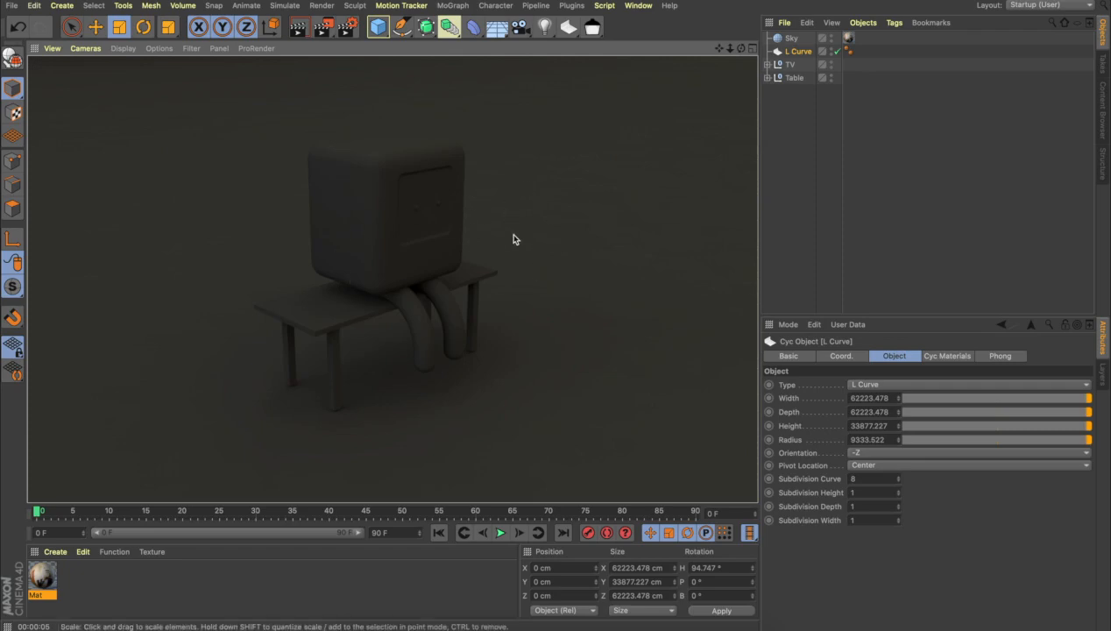
Set the exposure of the bitmap texture in the Sky's material to 1.
left_click(793, 39)
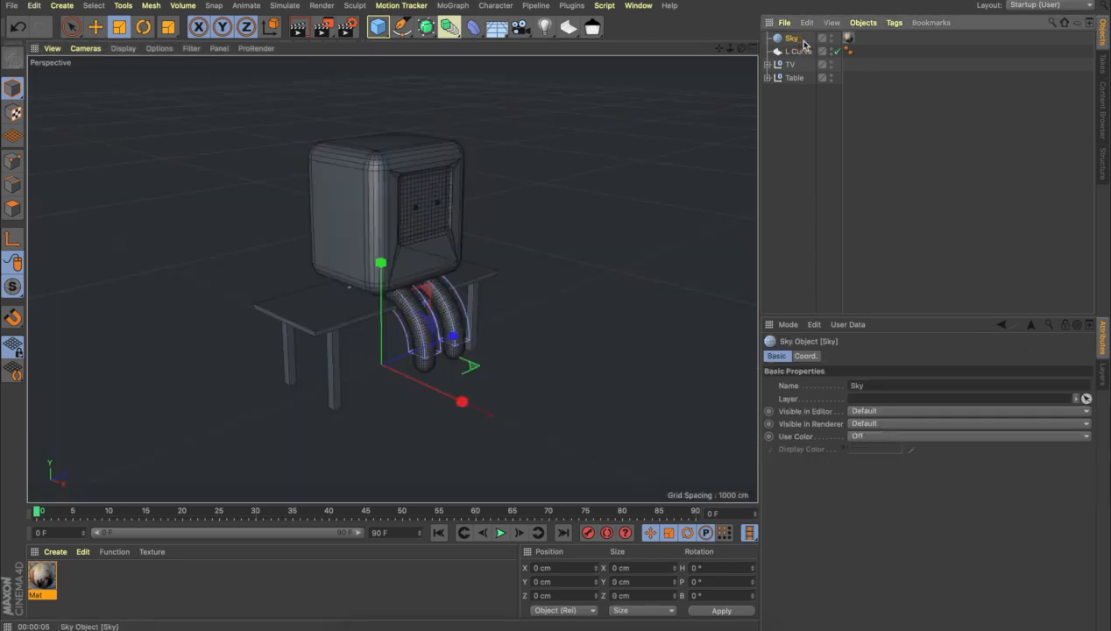
double_click(848, 39)
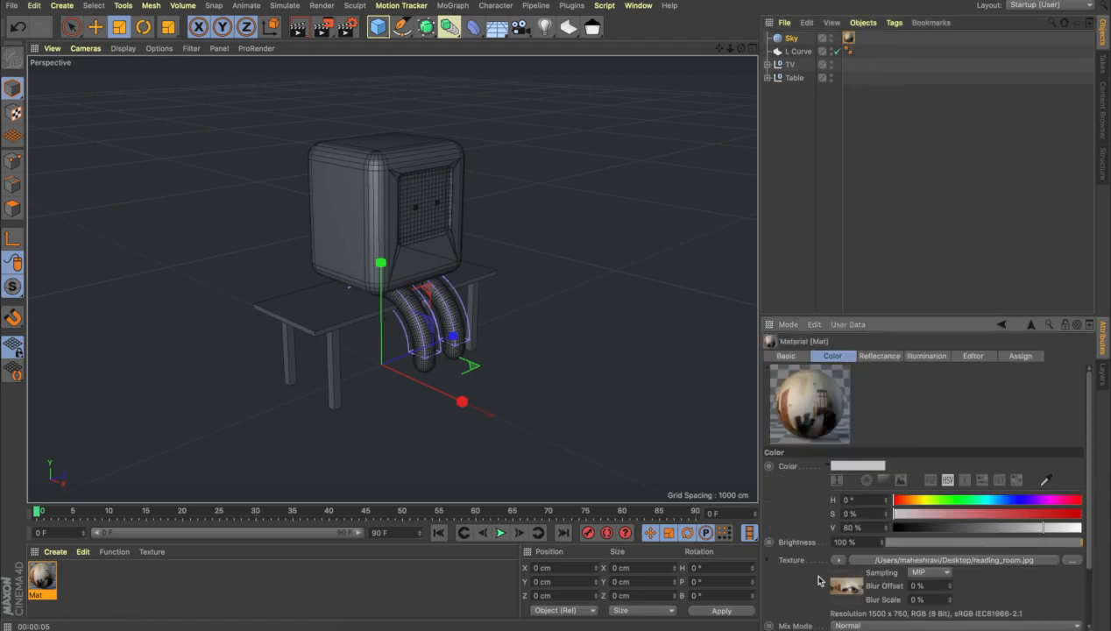
scroll(855, 586, "down", 3)
left_click(847, 517)
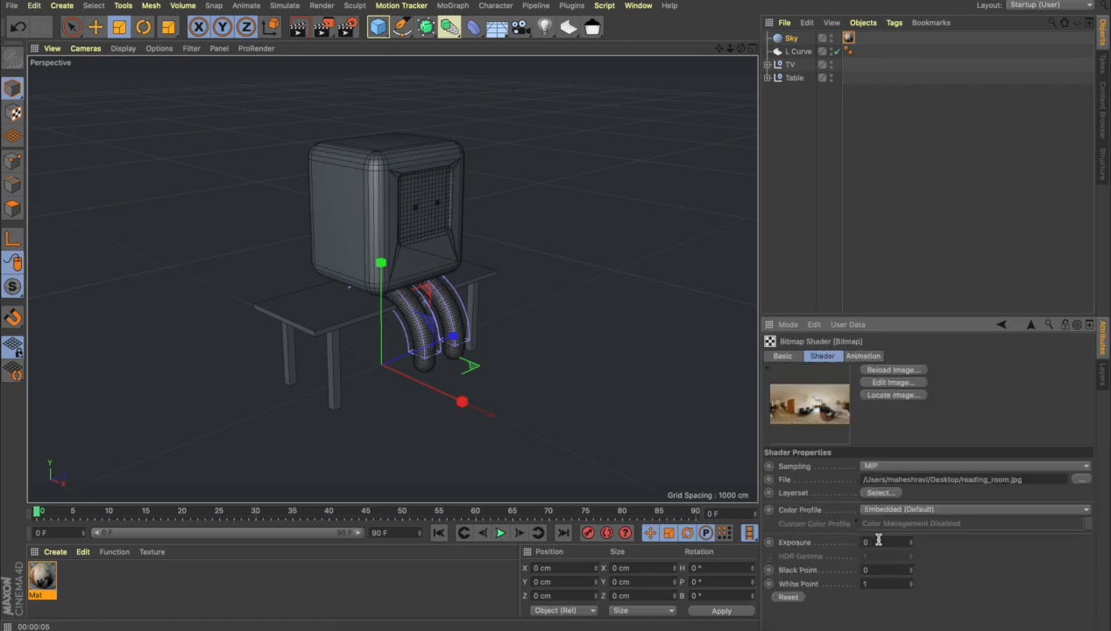
left_click_drag(878, 541, 821, 535)
type("2")
key("Return")
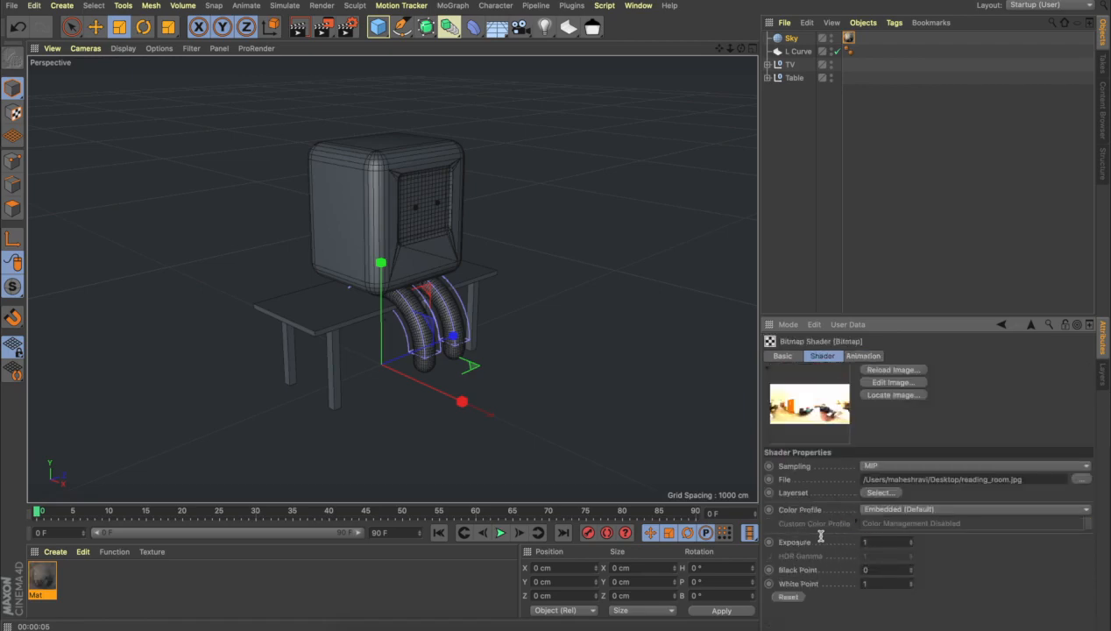
Render the perspective view again to check the scene under the adjusted sky exposure.
left_click(579, 377)
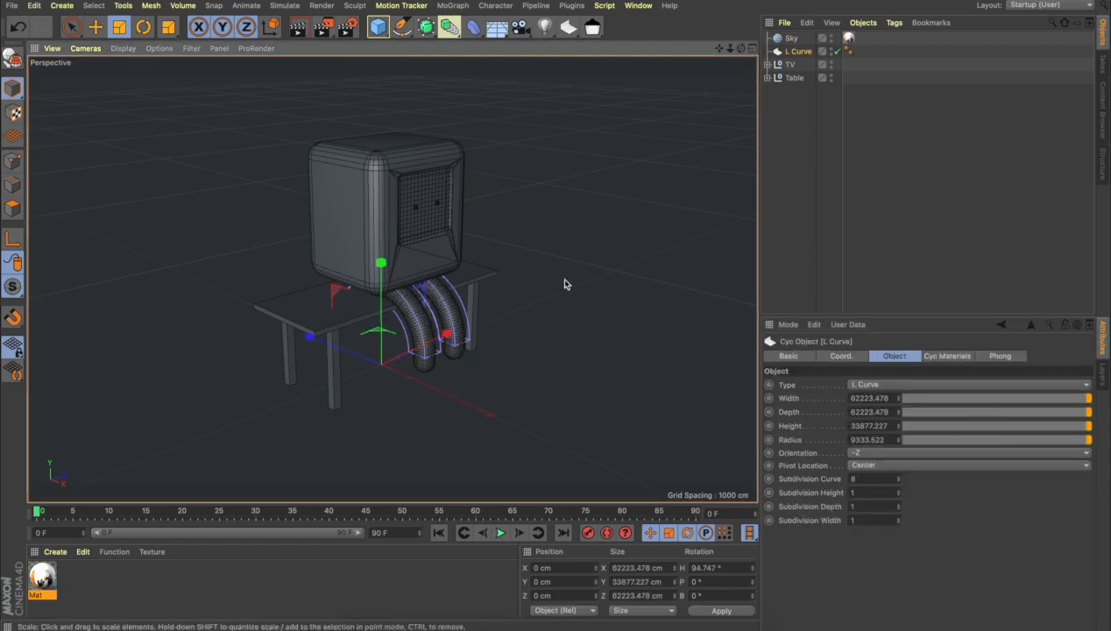
key("ctrl+r")
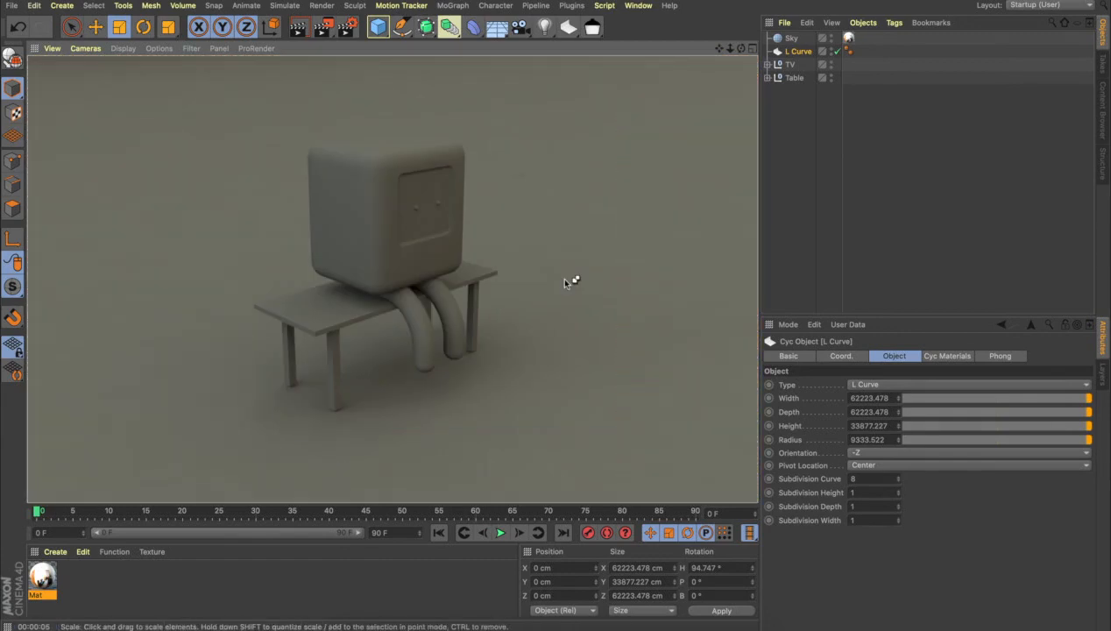
left_click(565, 283)
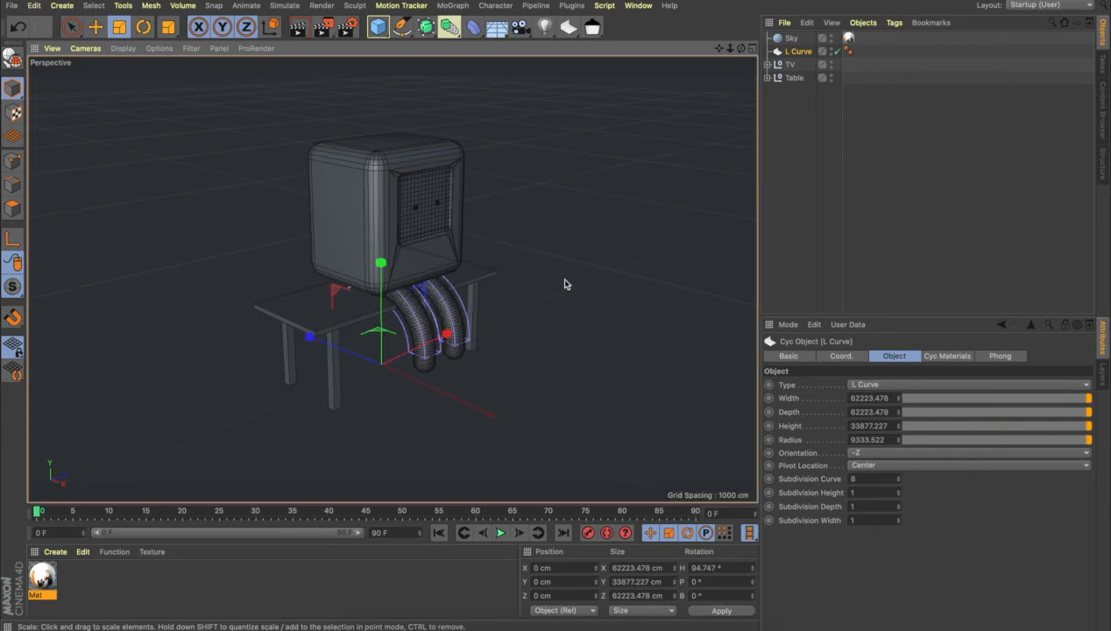
Create a new material and set its color to magenta with H 305°, S 71% and V 74%.
left_click(55, 551)
left_click(106, 393)
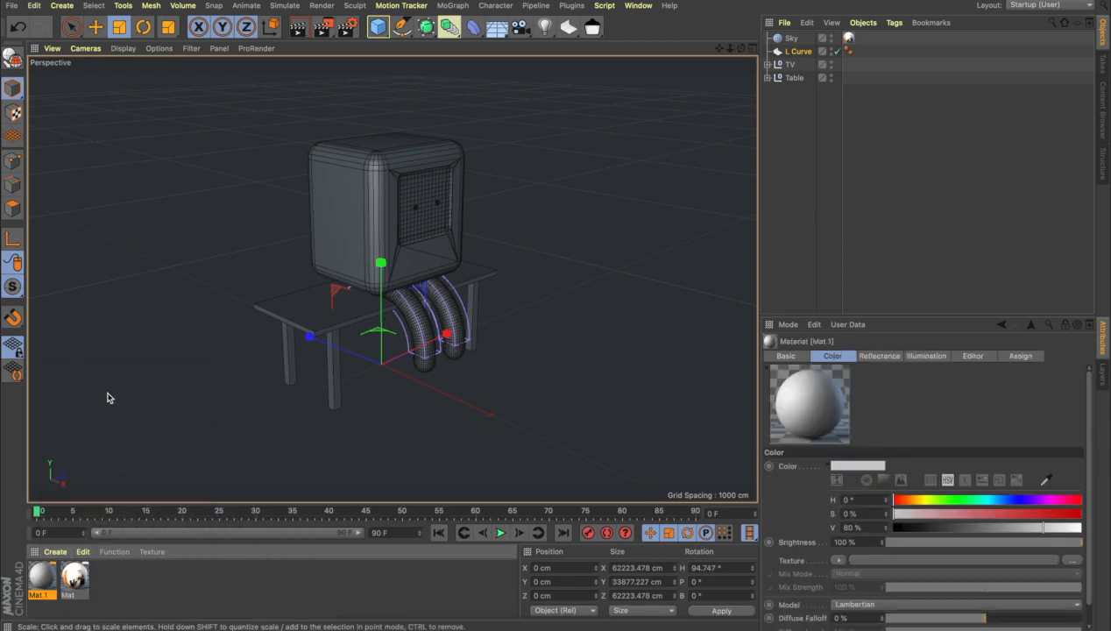
double_click(48, 581)
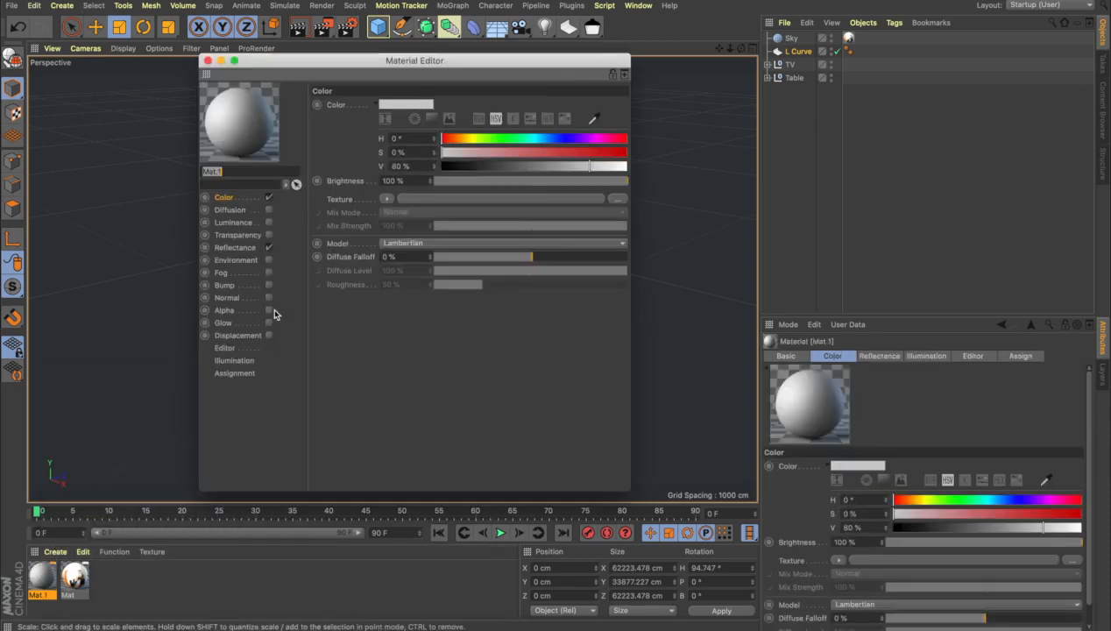
left_click_drag(429, 61, 791, 89)
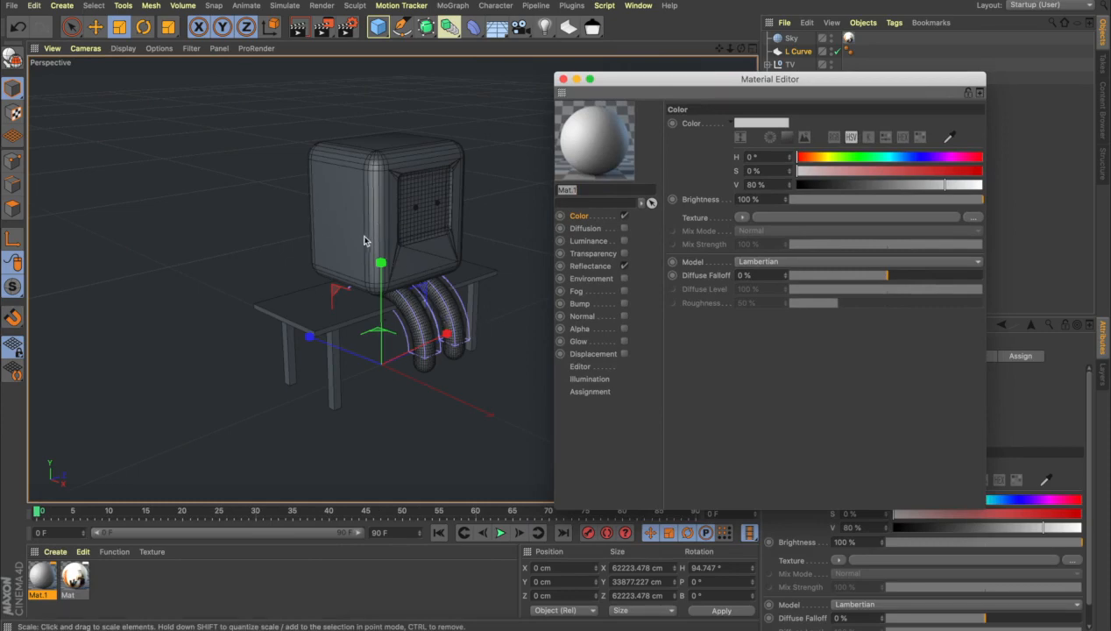
left_click_drag(652, 78, 628, 99)
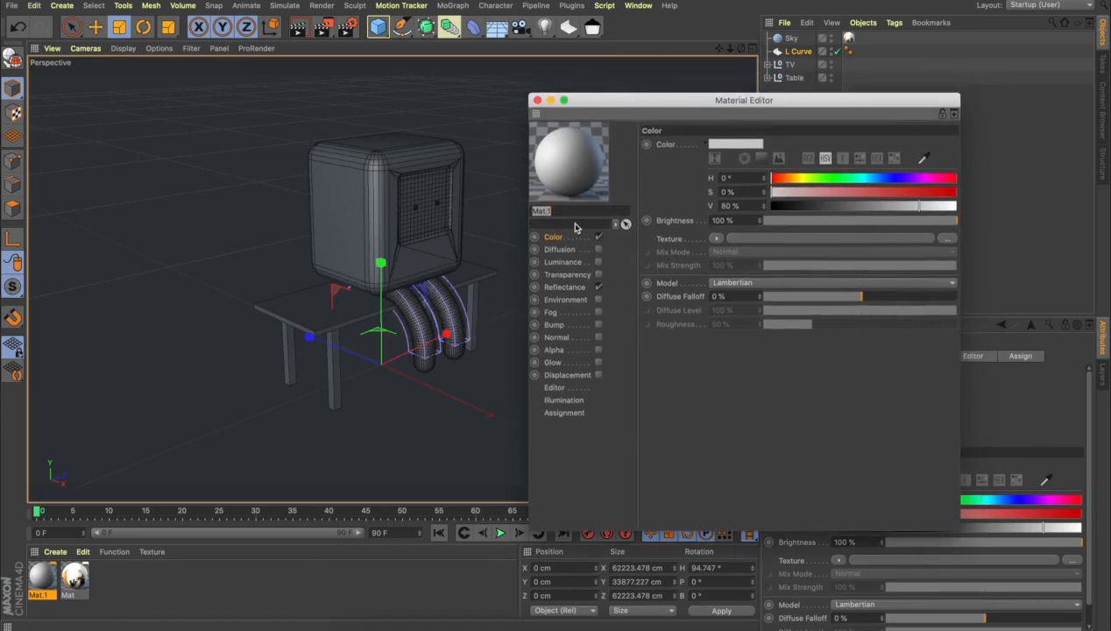
left_click(884, 193)
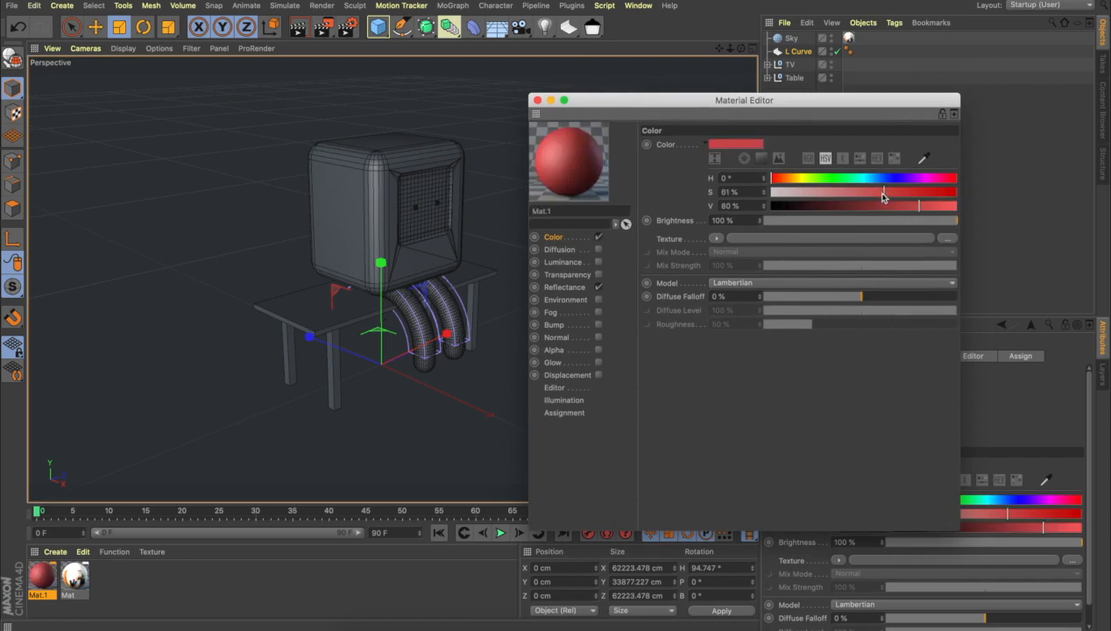
left_click(927, 179)
left_click(911, 192)
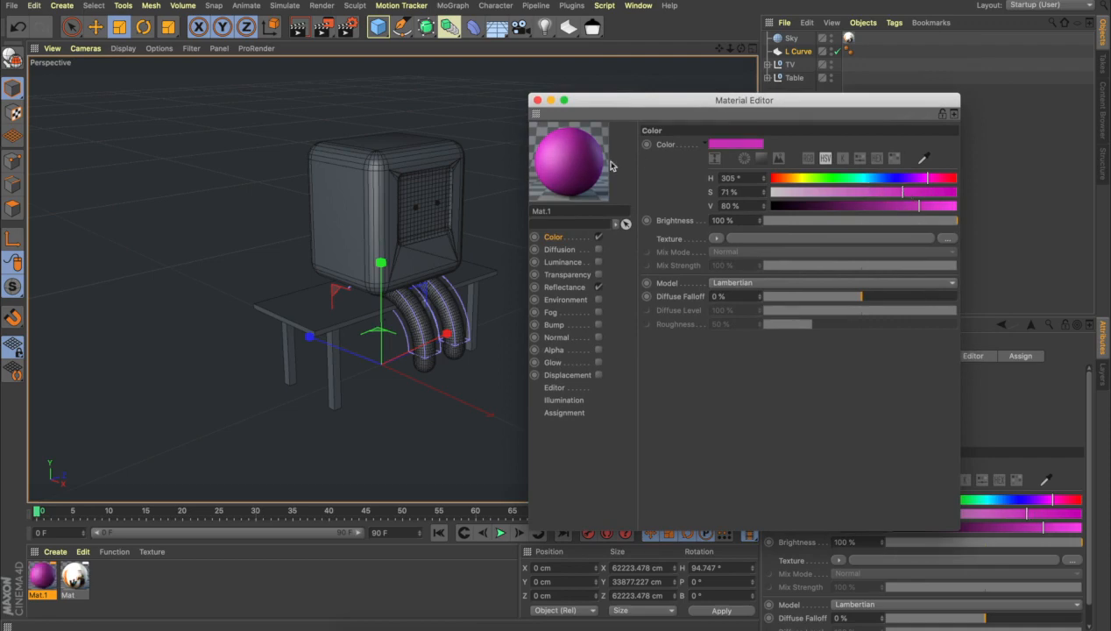
left_click(907, 206)
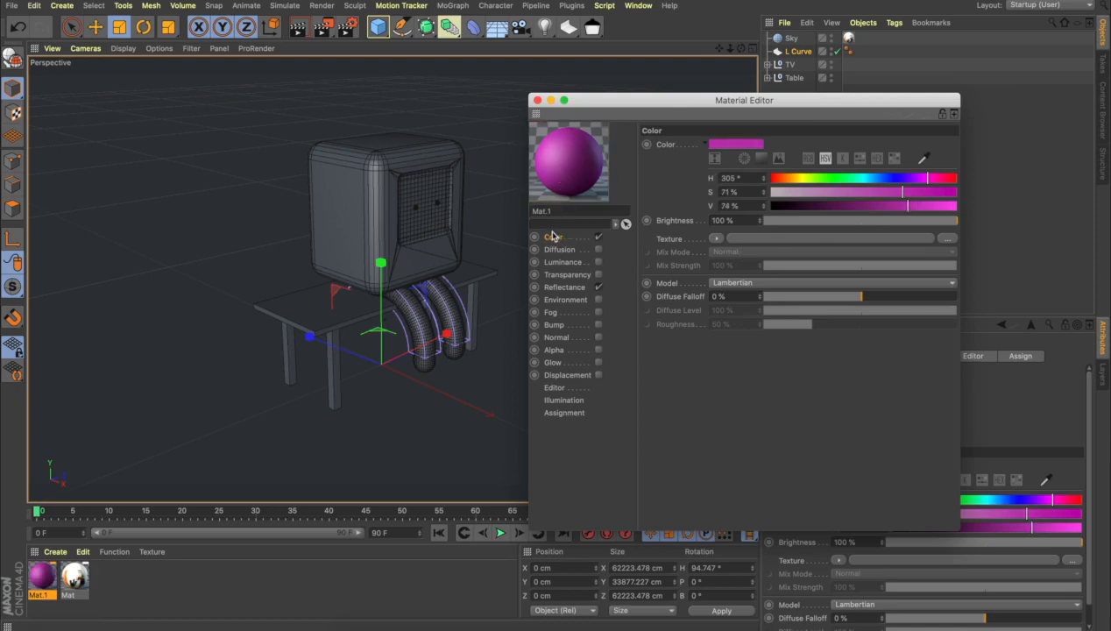
Replace the magenta material's default specular with a Reflection (Legacy) layer and set its reflection strength to 14%.
left_click(564, 289)
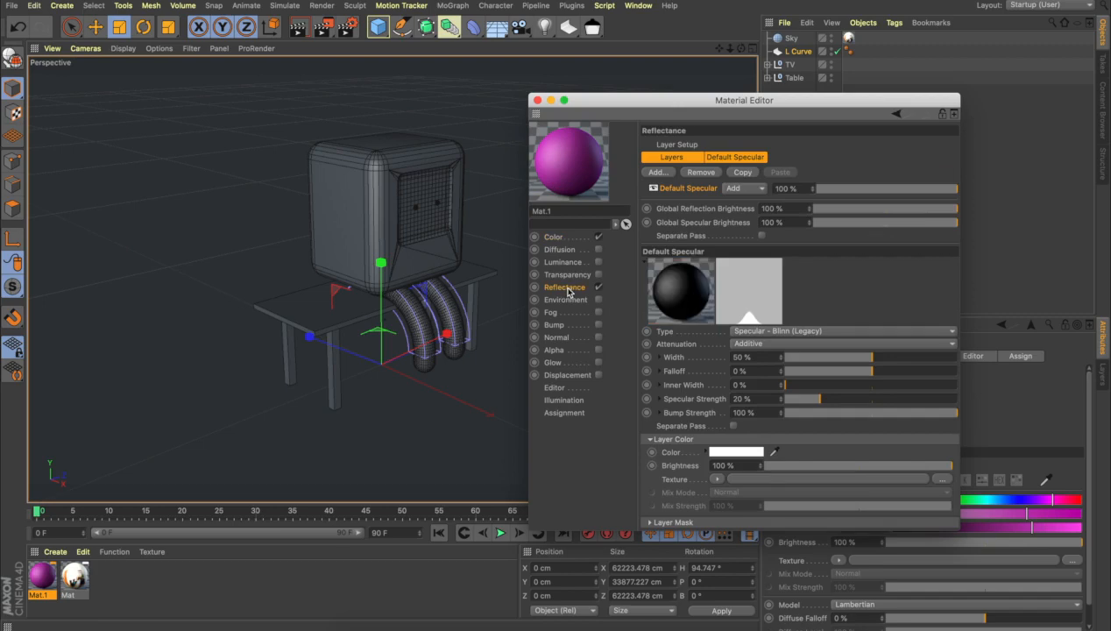
left_click(701, 172)
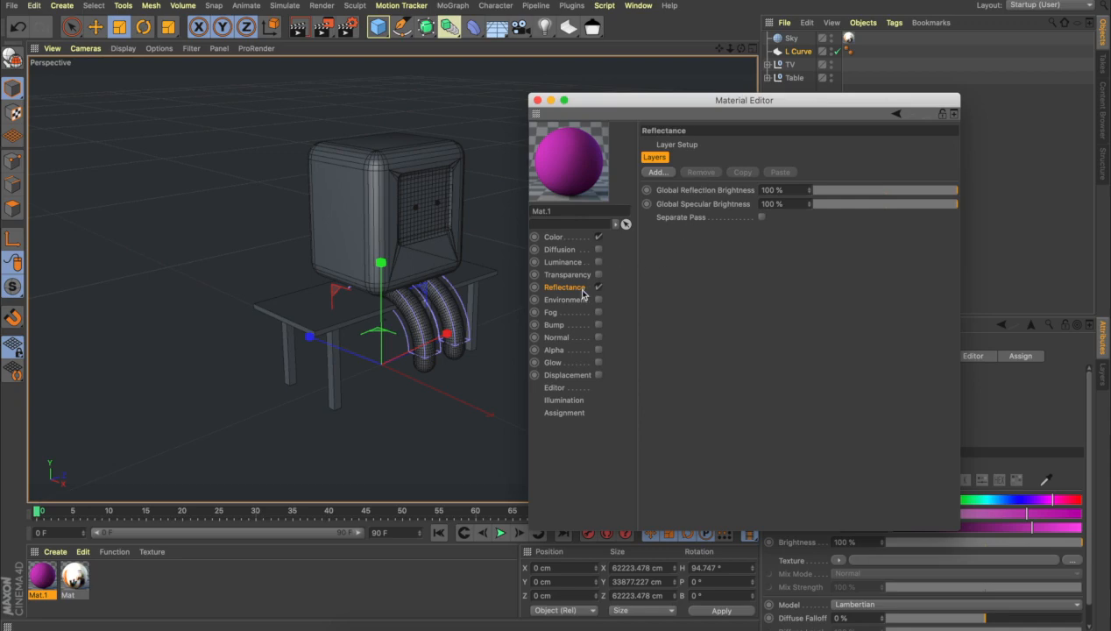
left_click(658, 173)
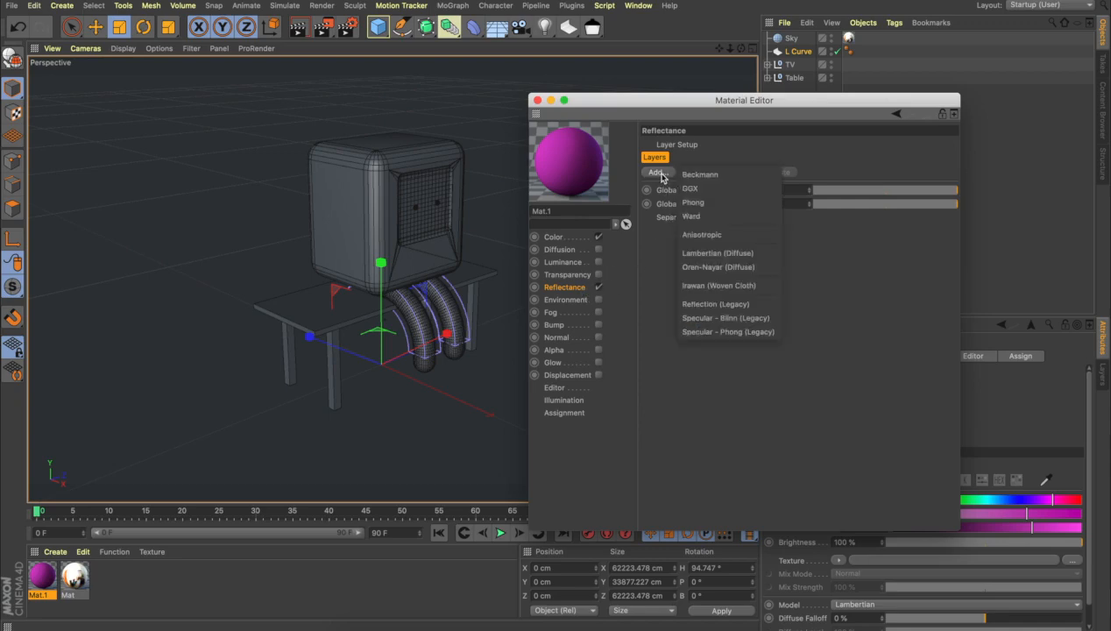
left_click(703, 304)
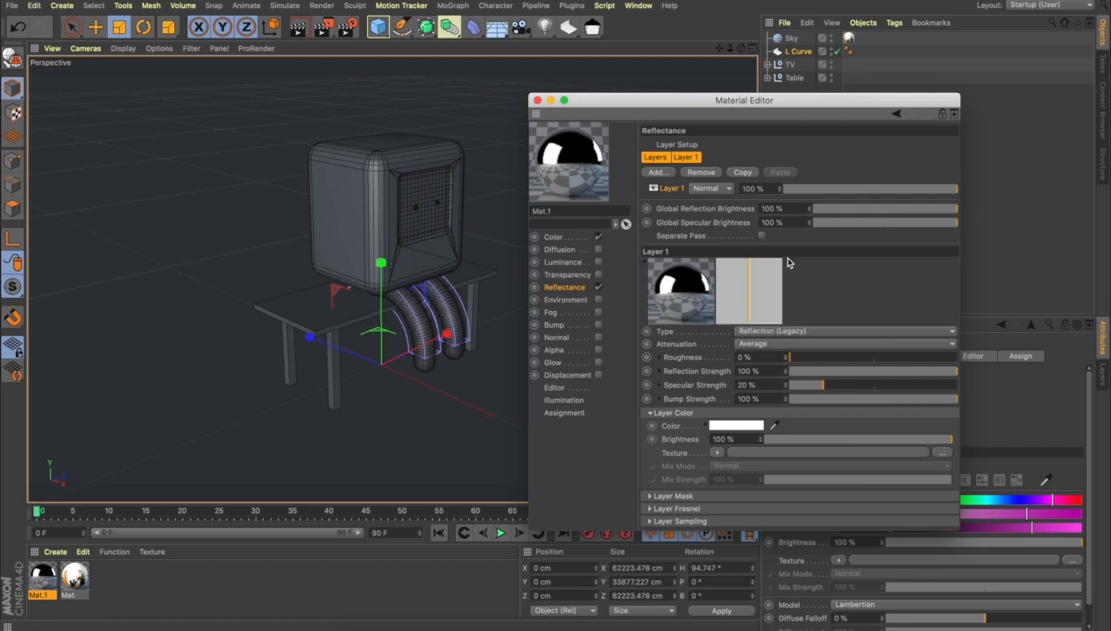
left_click(843, 371)
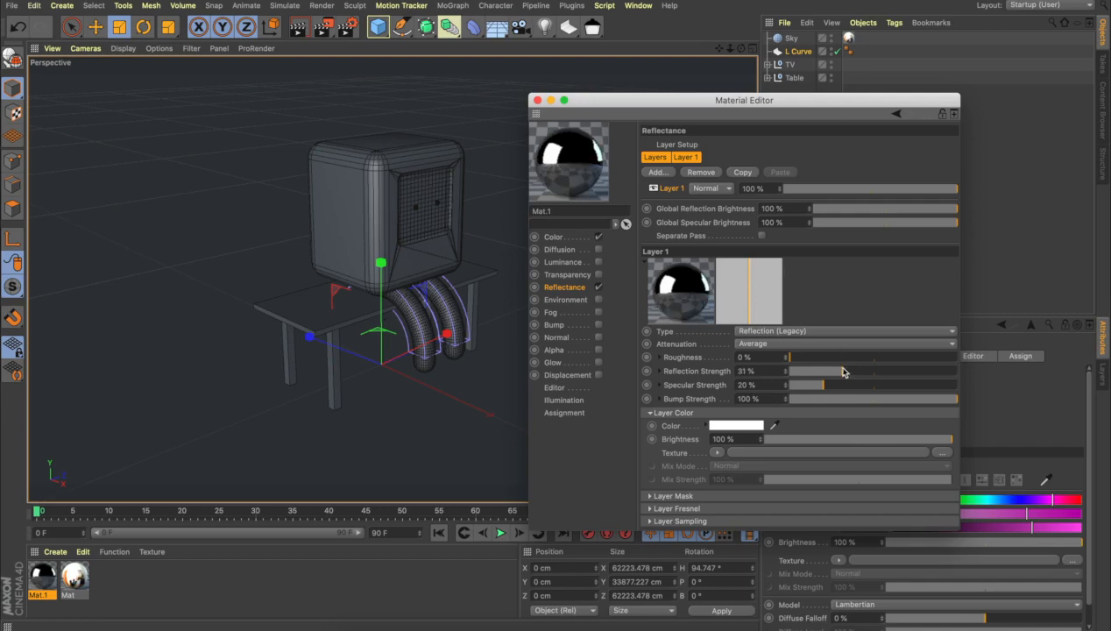
left_click_drag(843, 371, 814, 373)
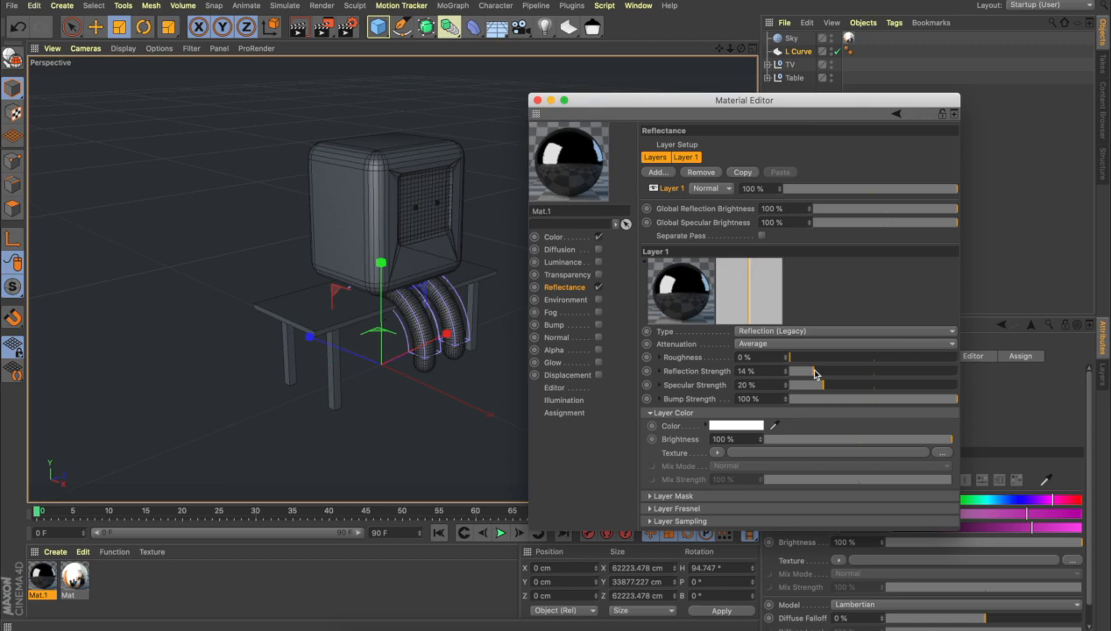
Switch the magenta material's reflection layer to Add blending at 34% opacity and set its roughness to 13%.
left_click_drag(618, 105, 664, 149)
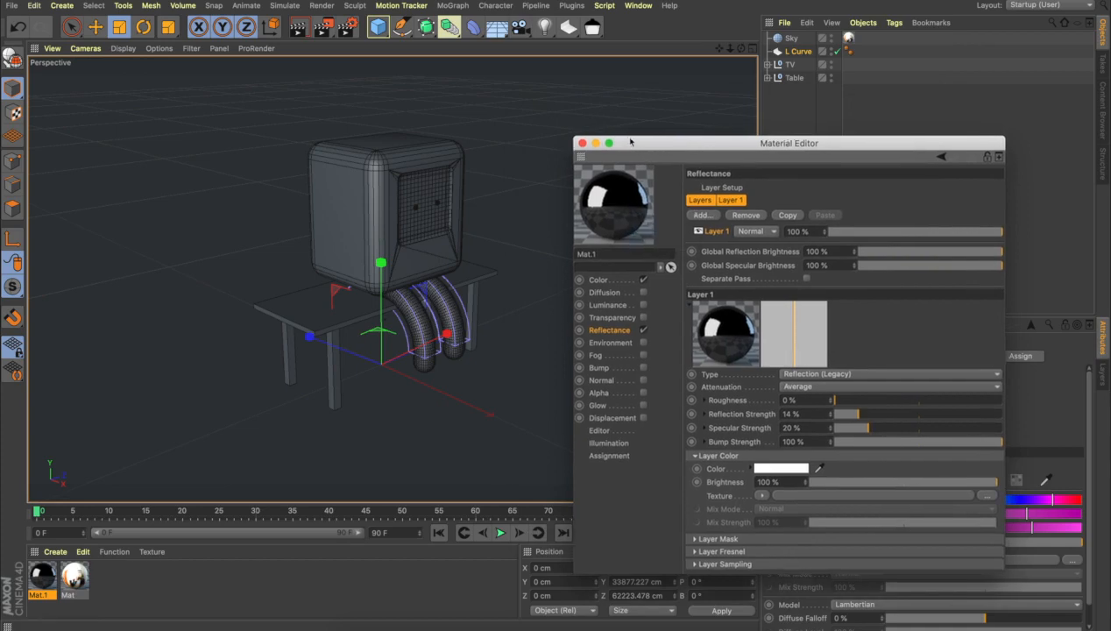
left_click_drag(634, 143, 598, 116)
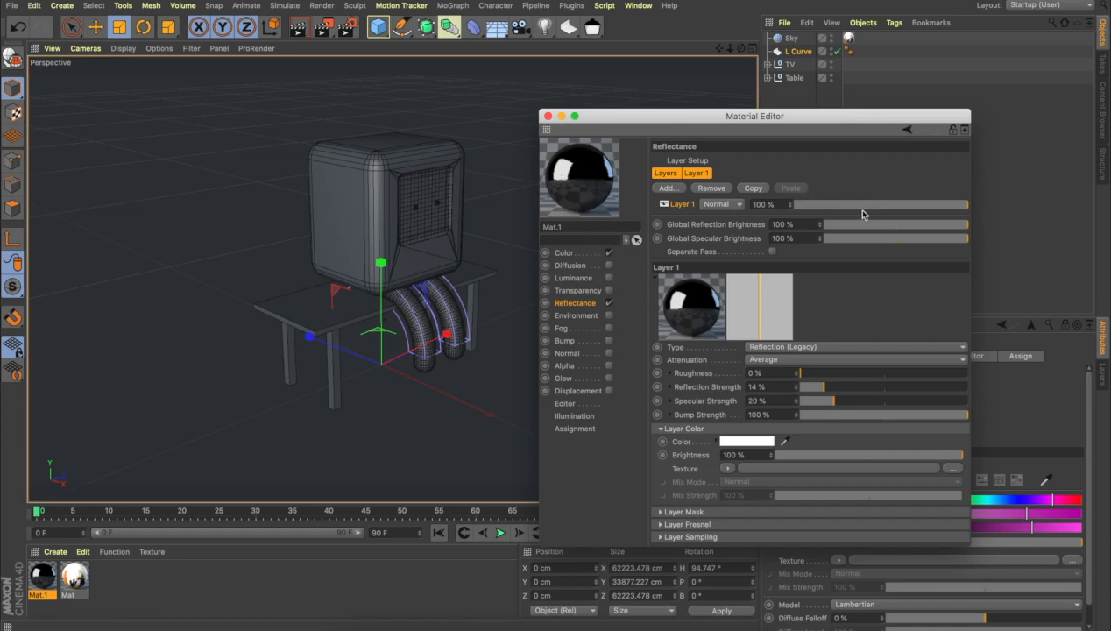
left_click(732, 207)
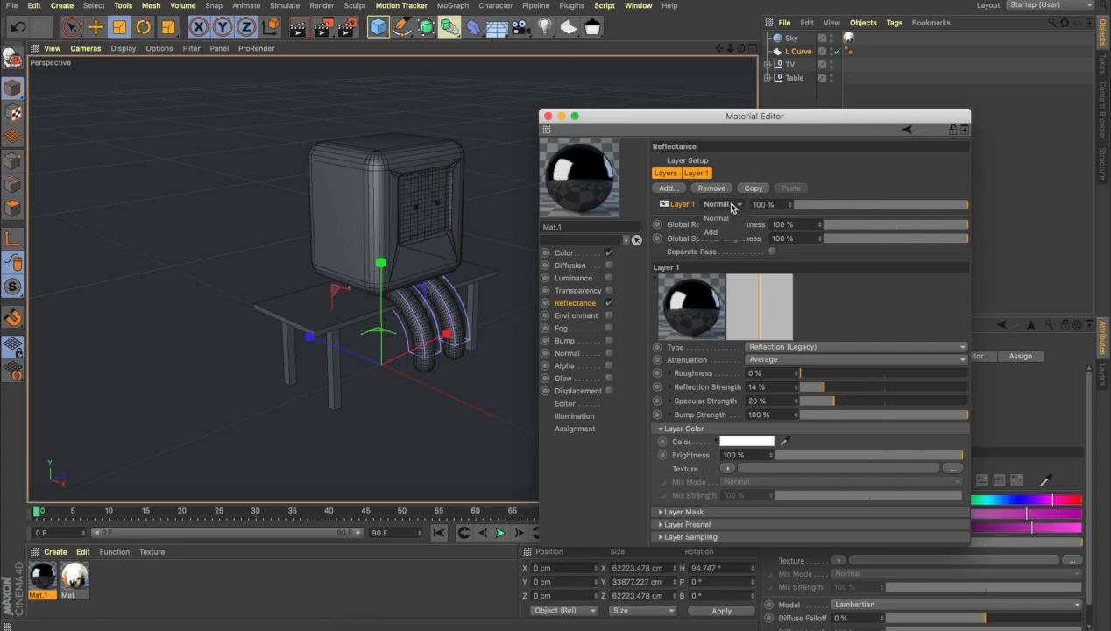
left_click(724, 226)
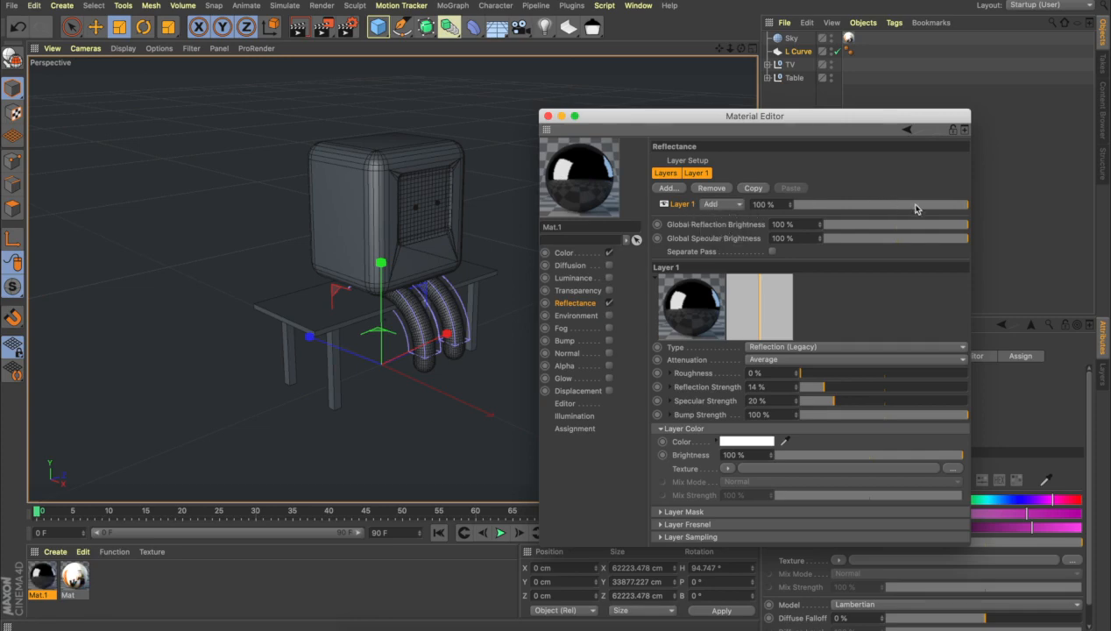
left_click_drag(916, 208, 855, 208)
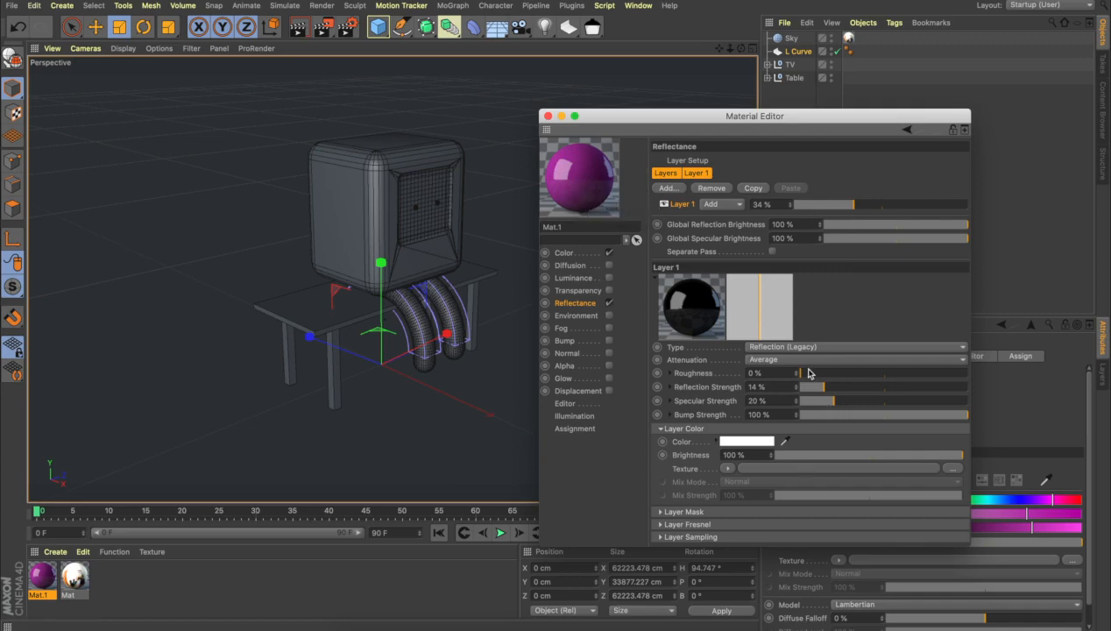
mouse_move(811, 374)
left_mouse_down()
mouse_move(834, 373)
mouse_move(820, 374)
left_mouse_up()
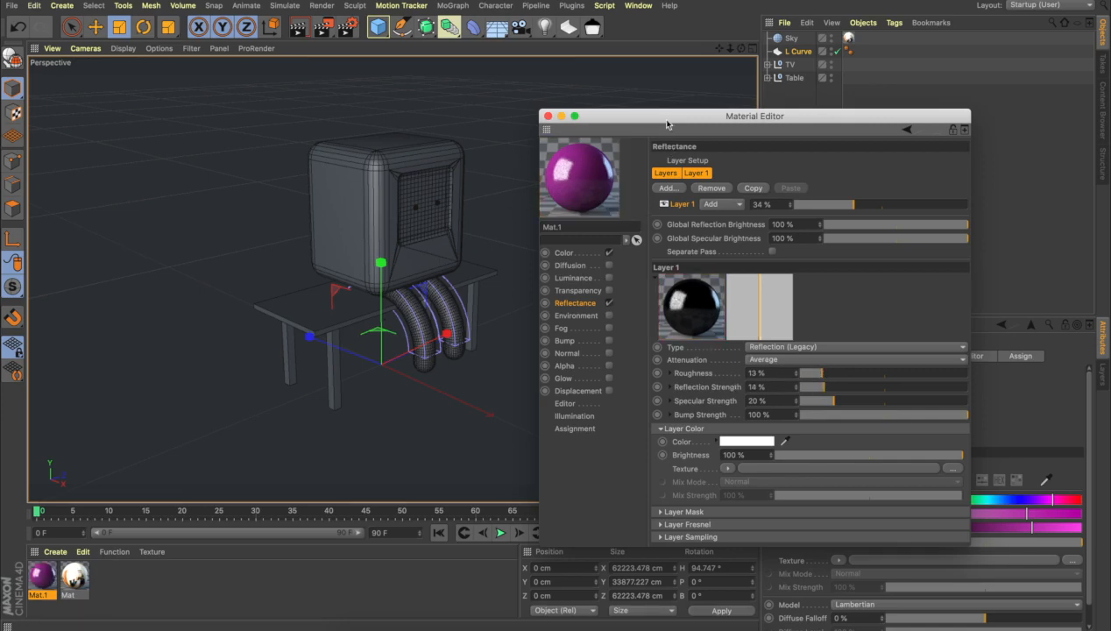
Apply the magenta material to Tv Head, Leg2, Leg1 and the L Curve backdrop, and close the material's editor.
left_click_drag(665, 125, 800, 267)
left_click(768, 65)
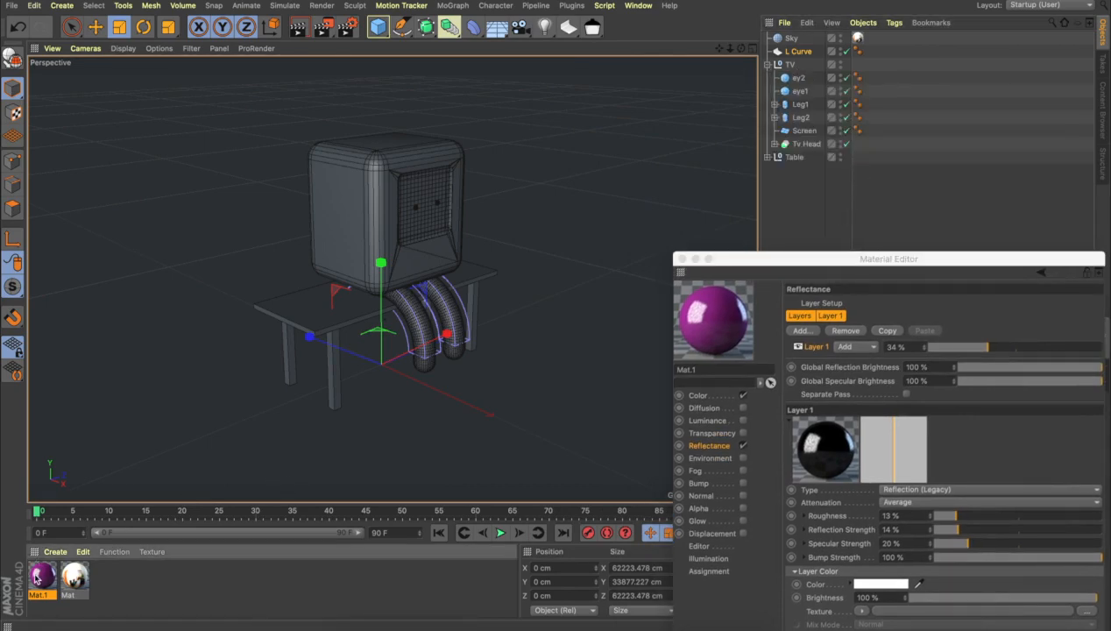
left_click_drag(37, 575, 799, 145)
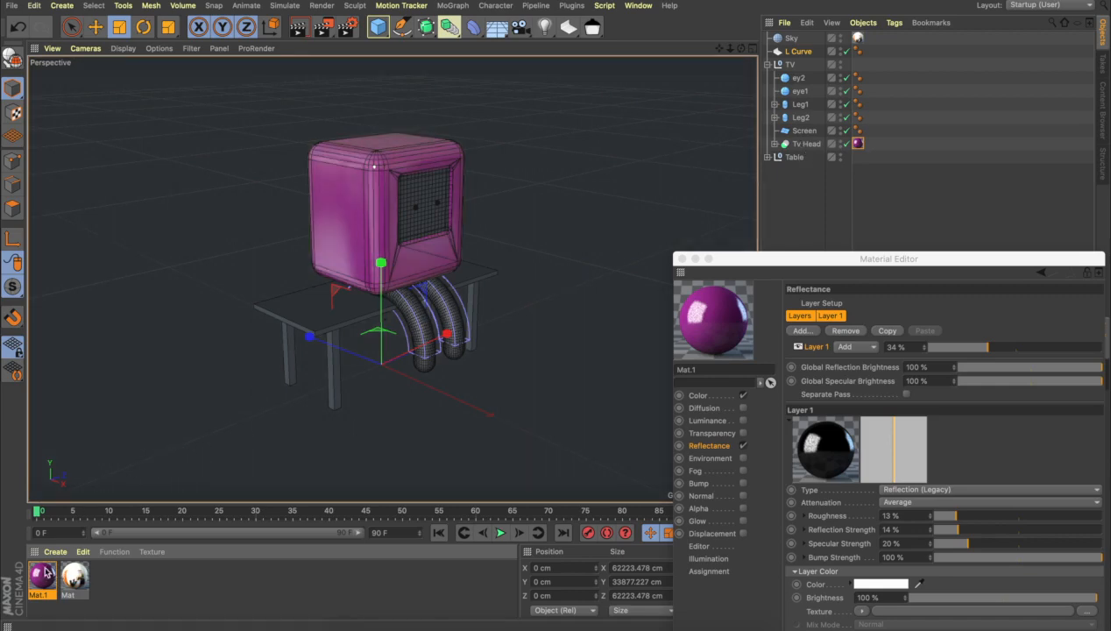
left_click_drag(45, 571, 799, 118)
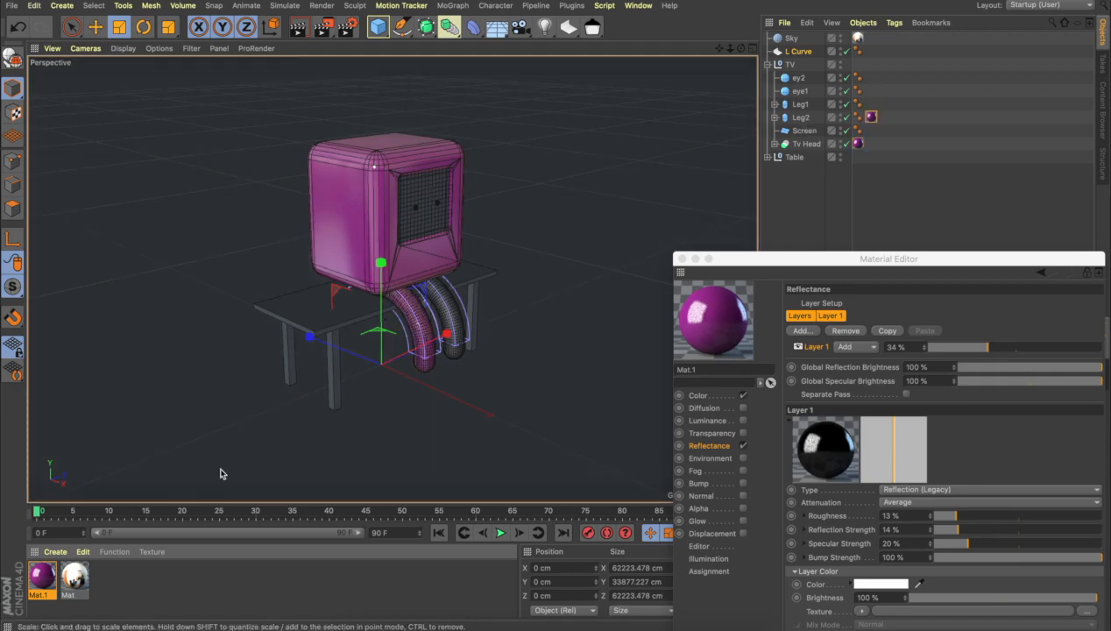
left_click_drag(37, 580, 802, 104)
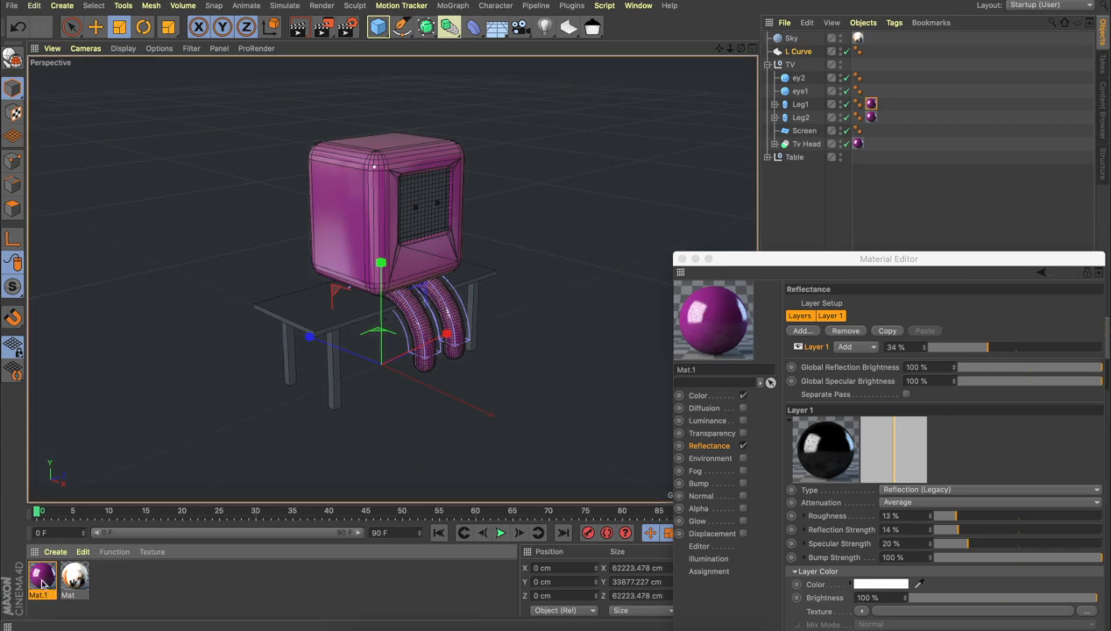
left_click_drag(43, 583, 795, 51)
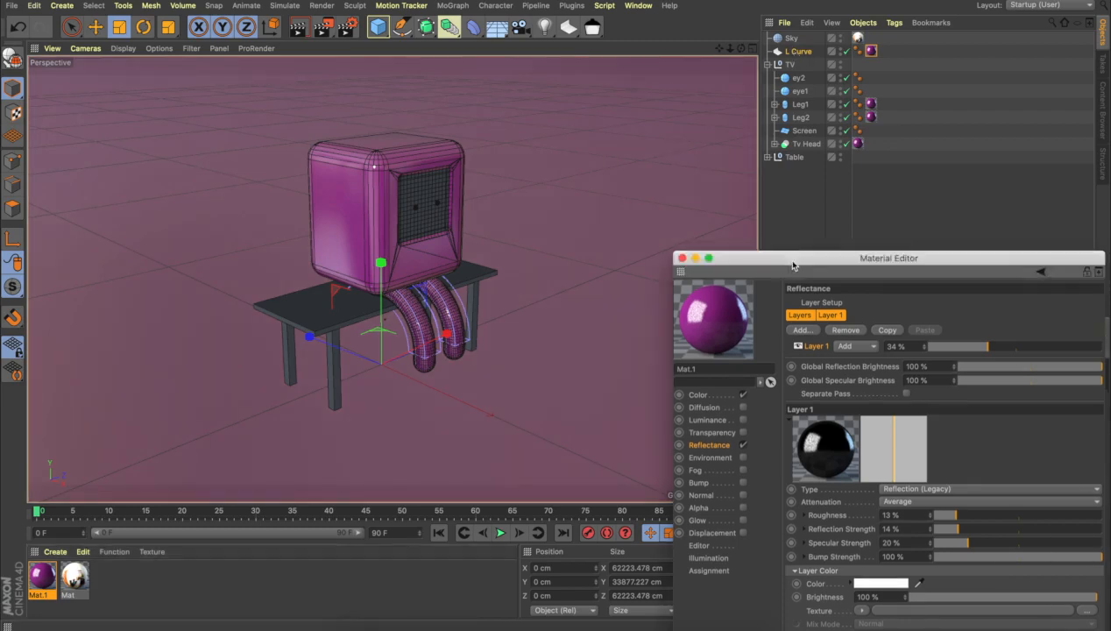
left_click_drag(793, 265, 731, 225)
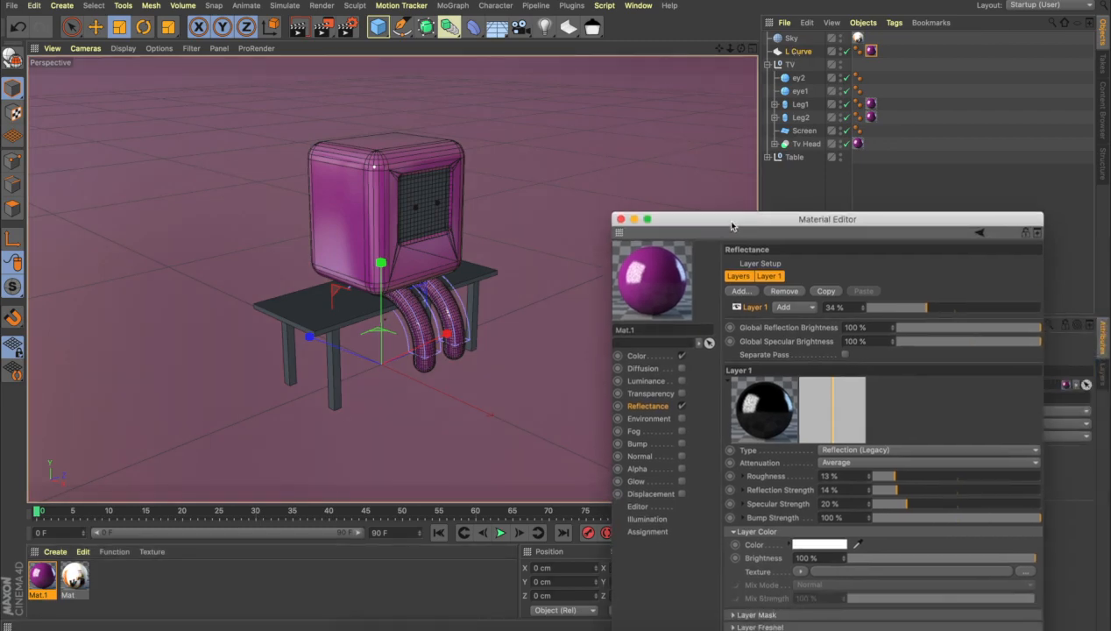
left_click(621, 219)
Create a new material and set its color to dark green with H 118°, S 58% and V 53%.
left_click(55, 551)
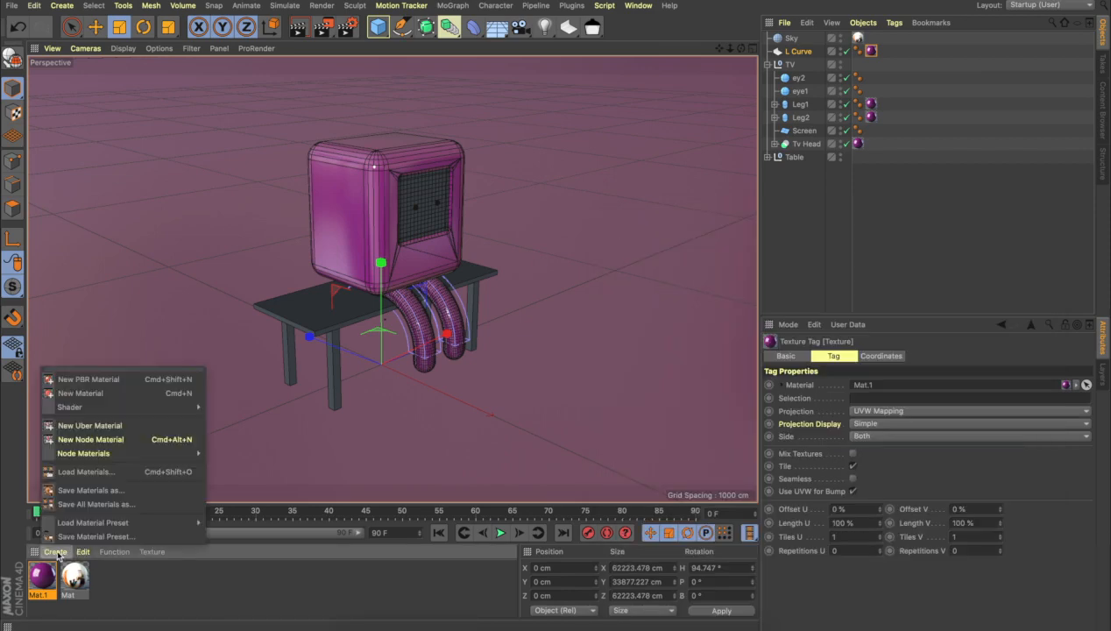
left_click(76, 393)
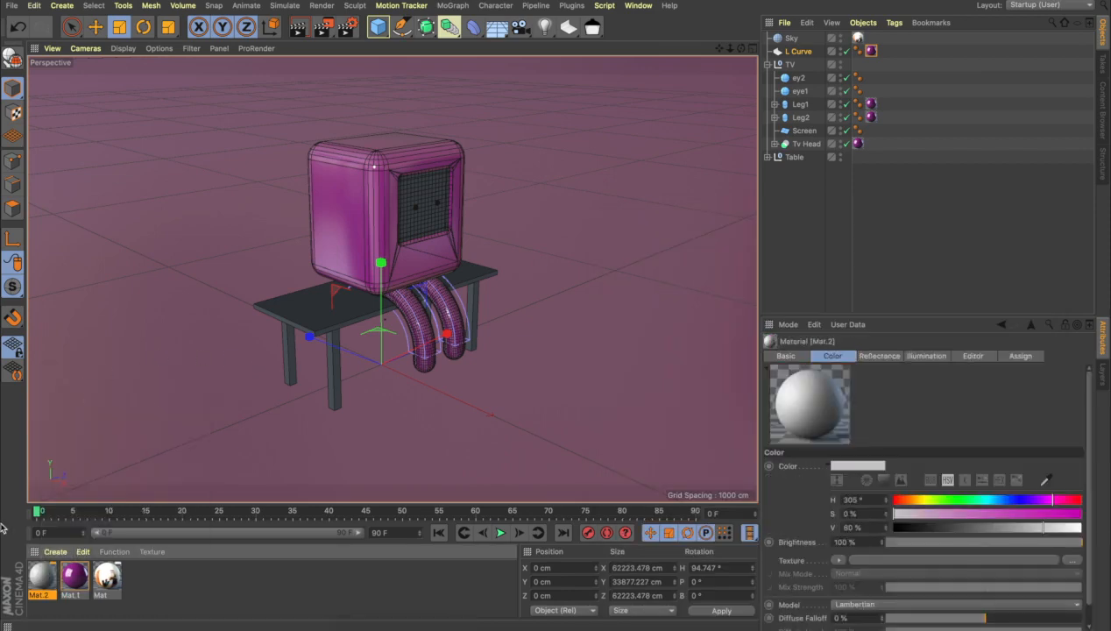
double_click(37, 572)
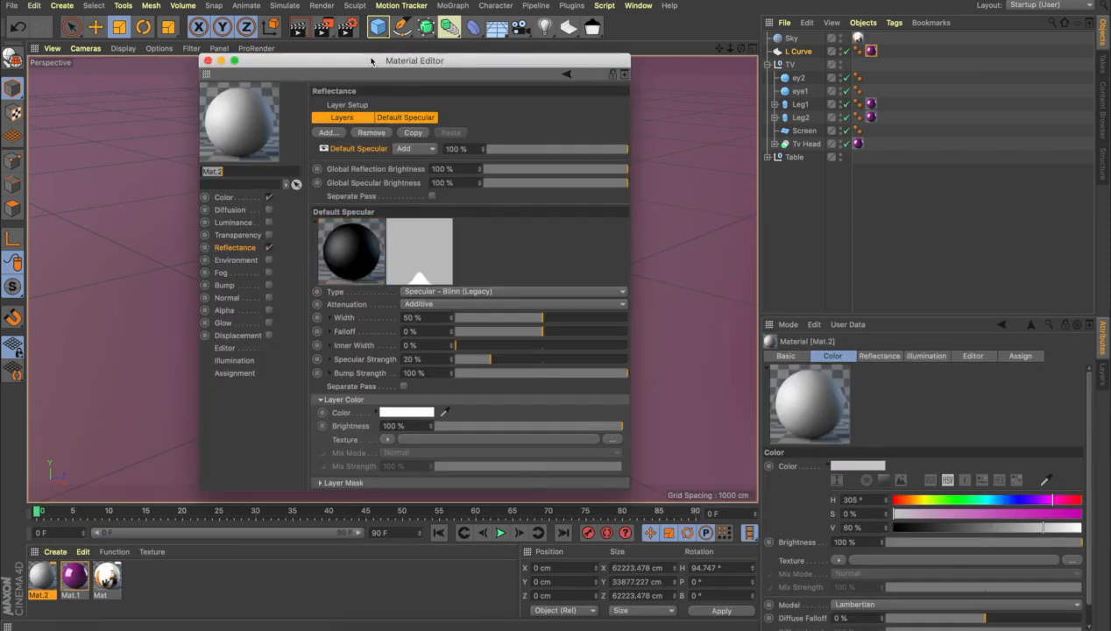
left_click_drag(369, 58, 764, 235)
left_click(641, 351)
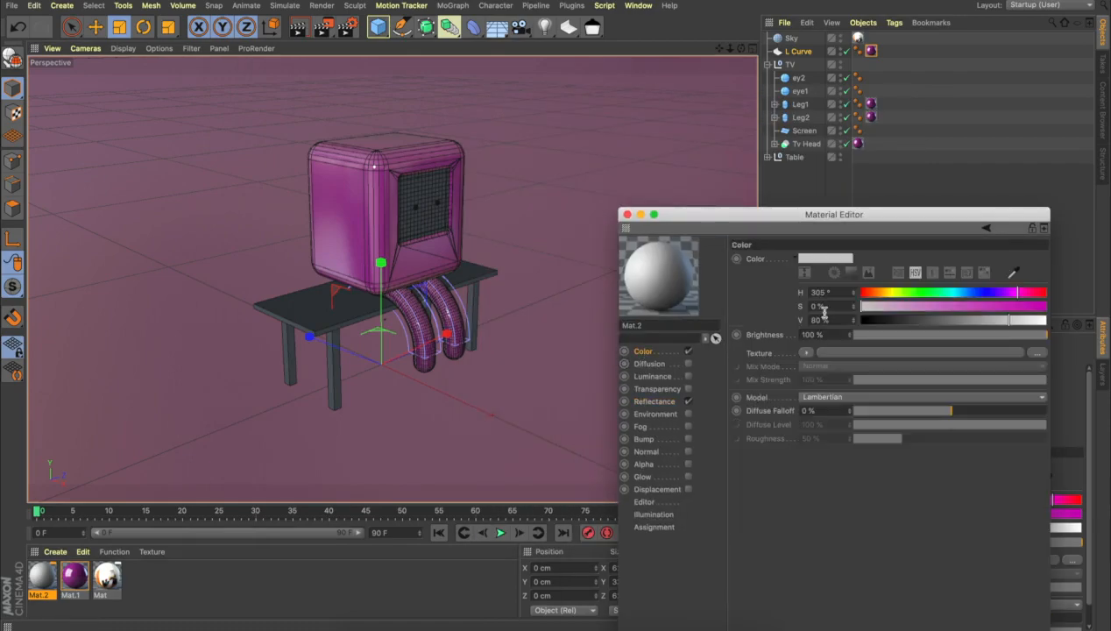
left_click(920, 292)
left_click(968, 306)
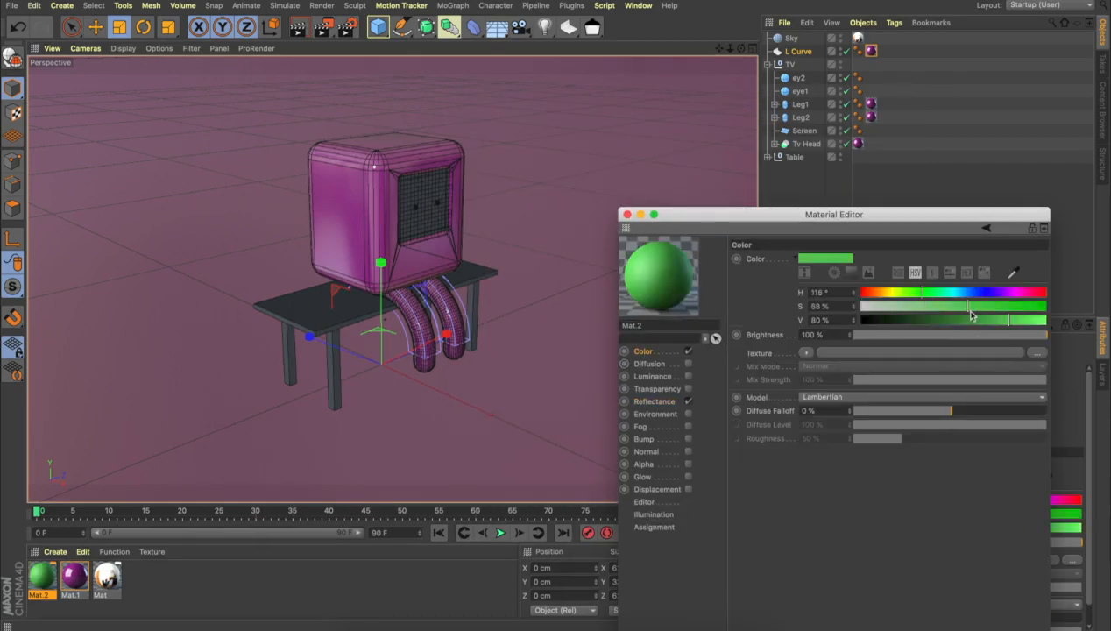
left_click(969, 321)
left_click(959, 320)
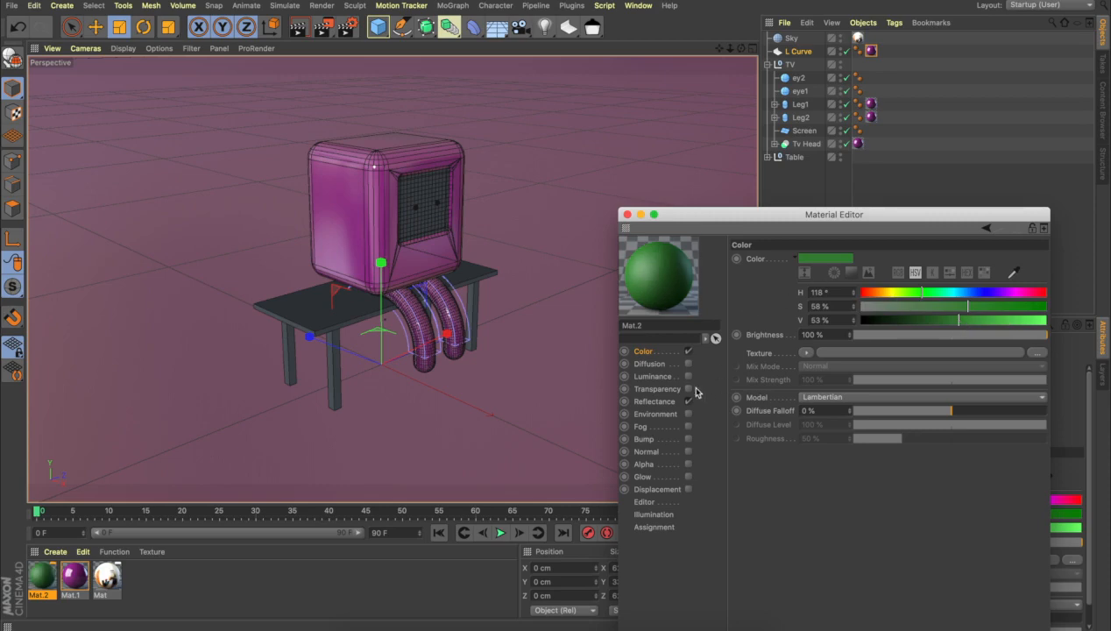
Enable luminance on the green material at 16% brightness and apply the material to the Screen object.
left_click(653, 376)
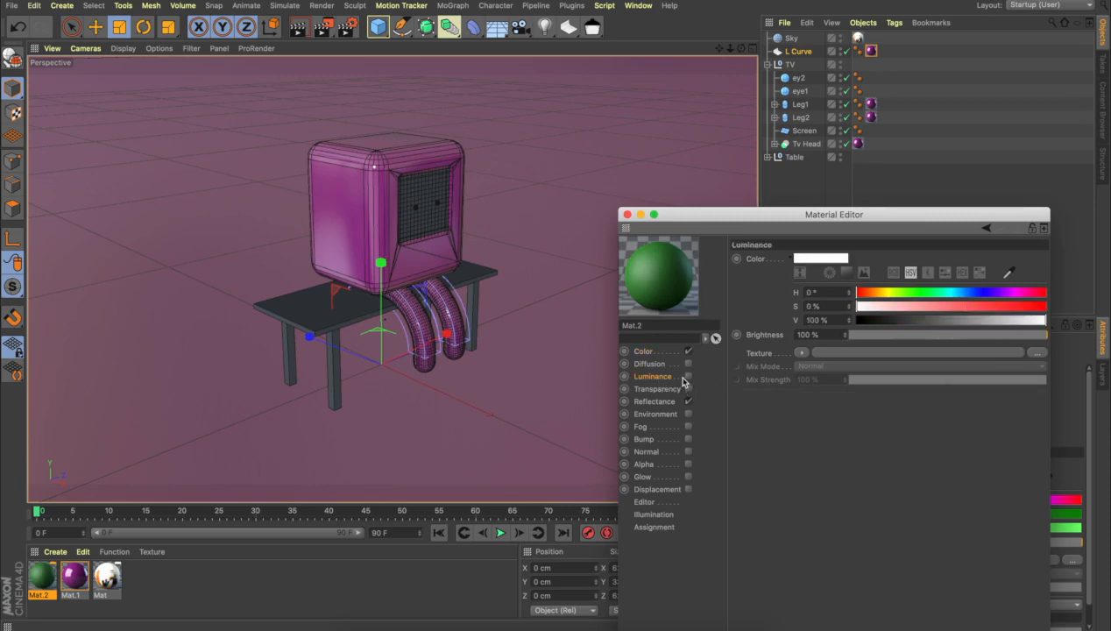
left_click(688, 376)
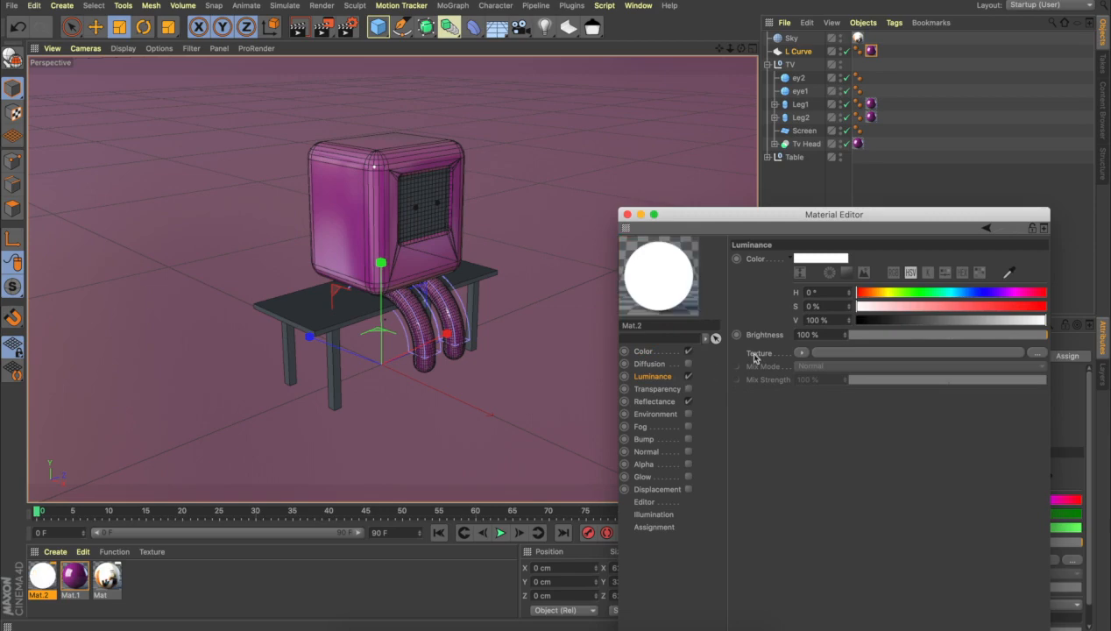
left_click(888, 335)
left_click_drag(889, 335, 886, 334)
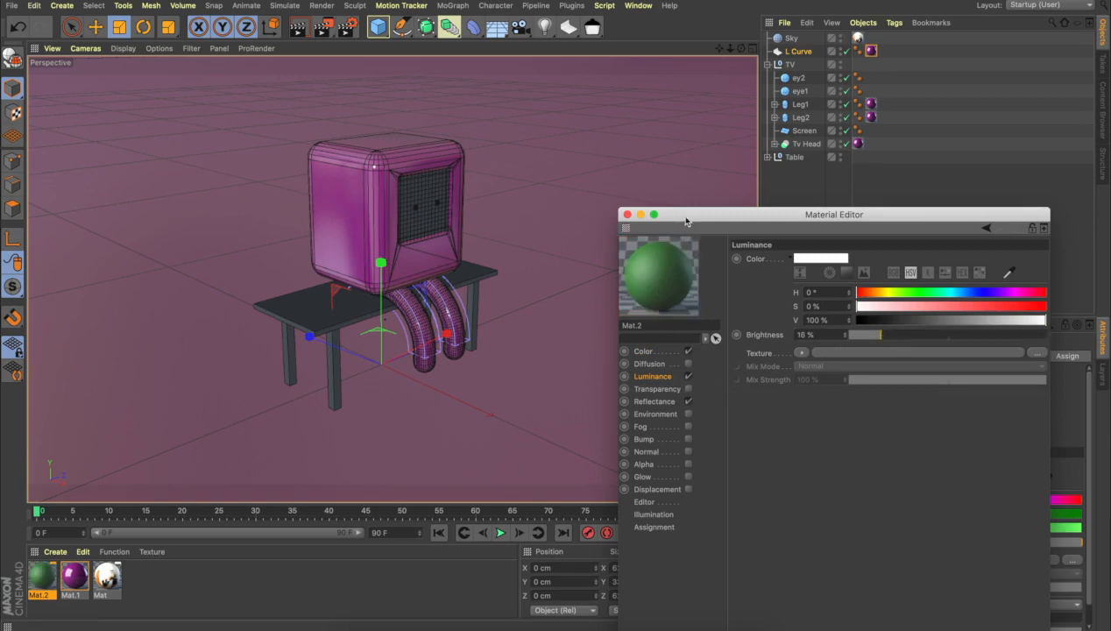
left_click_drag(687, 218, 490, 328)
left_click(430, 324)
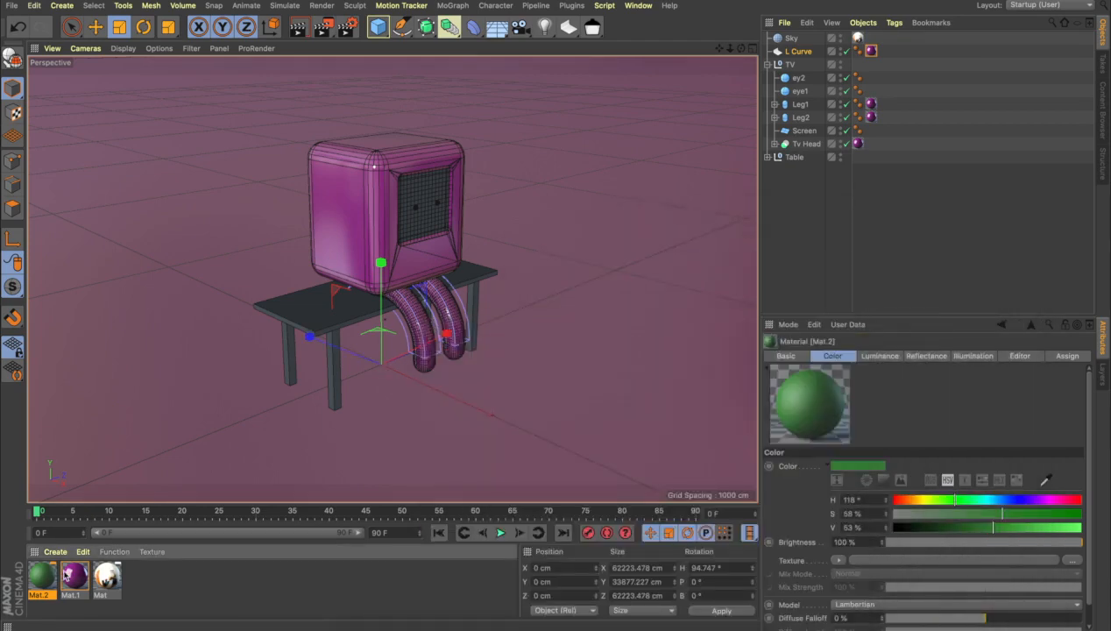
left_click_drag(43, 575, 804, 131)
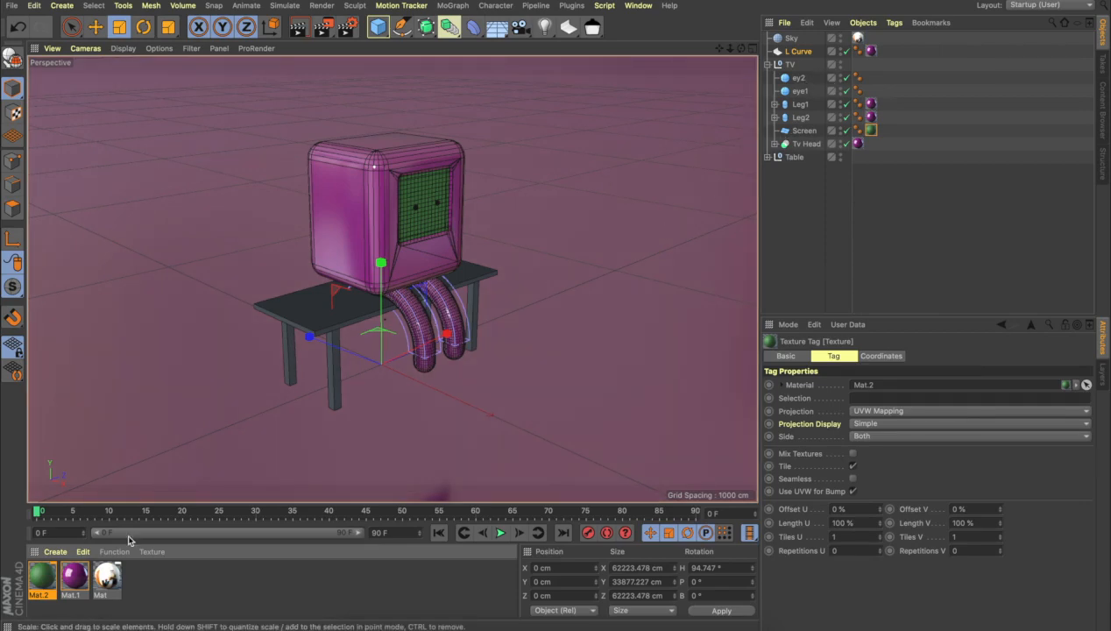
Create a black material with the color and reflectance channels disabled, and apply it to ey2 and eye1.
left_click(68, 552)
left_click(54, 391)
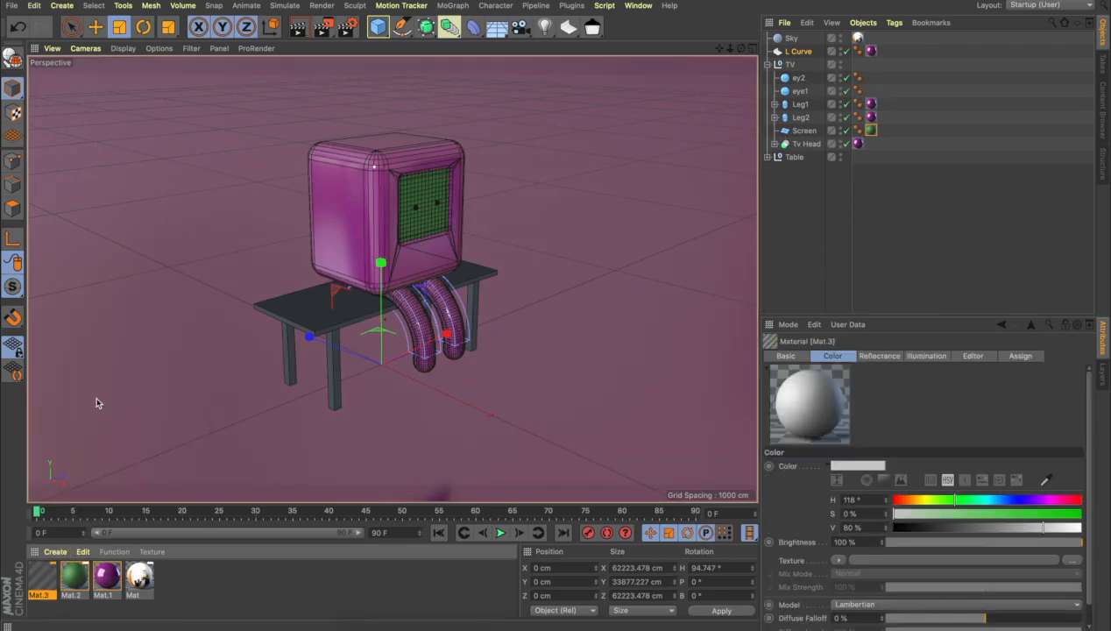
double_click(44, 575)
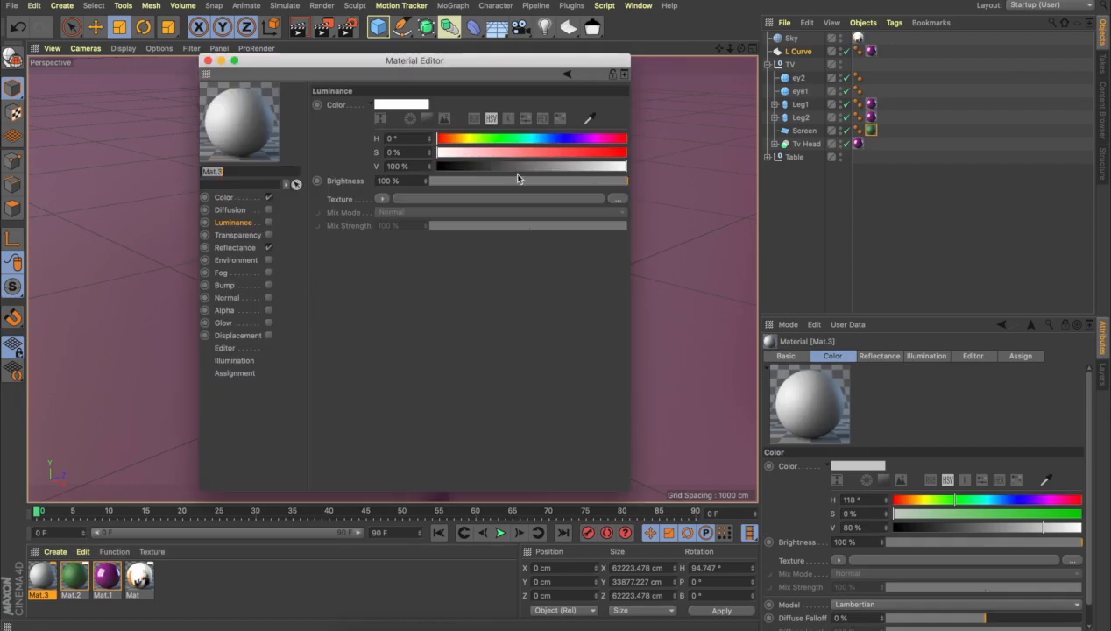
left_click(224, 197)
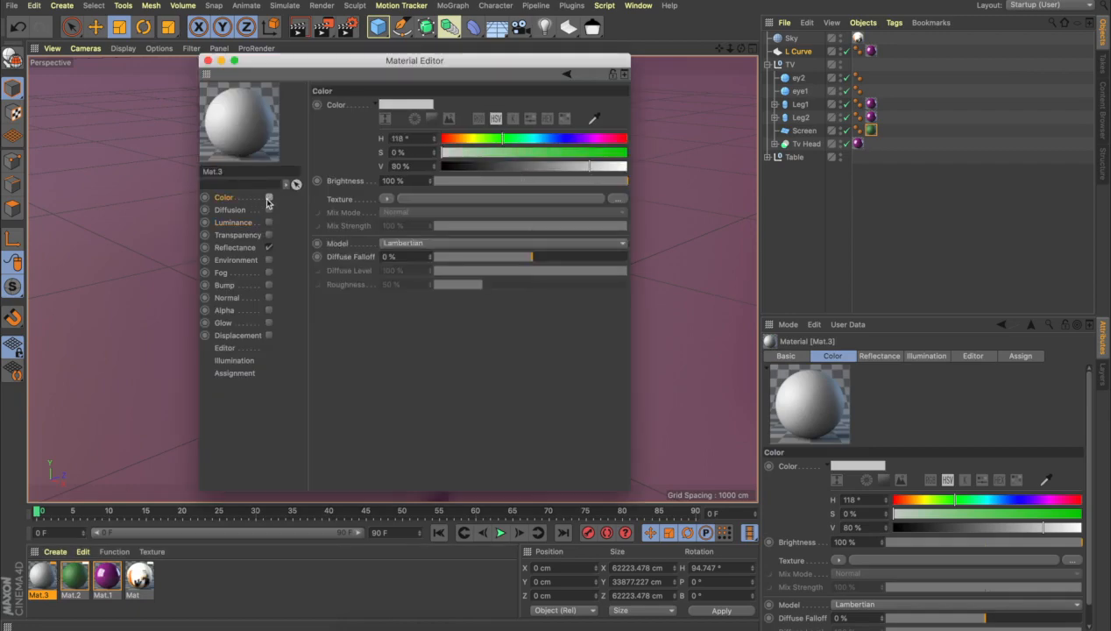
left_click(269, 197)
left_click(269, 247)
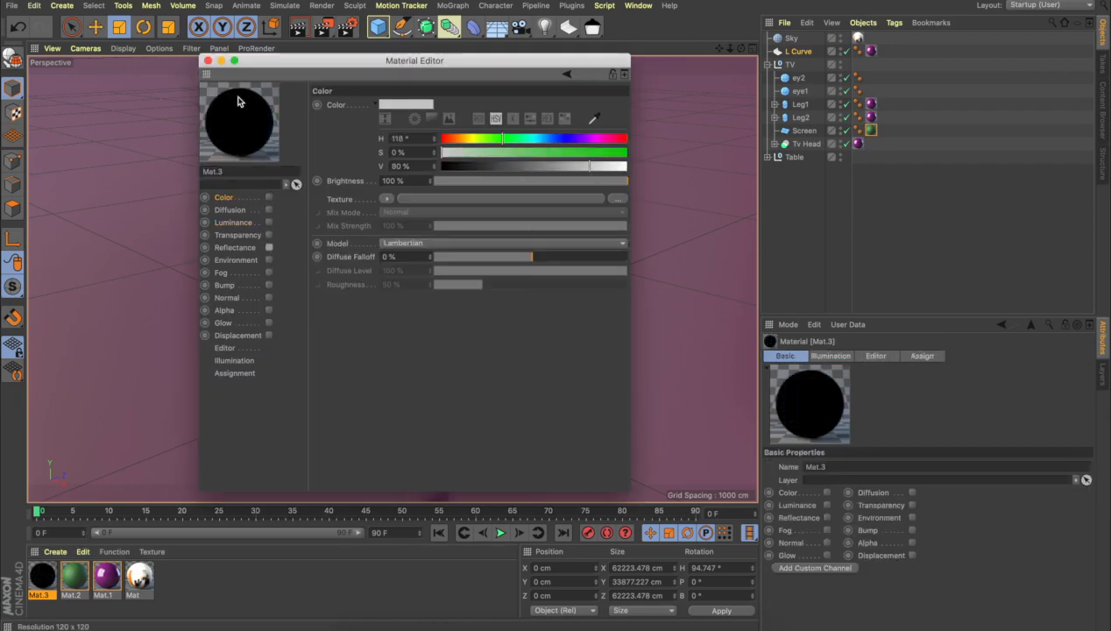
left_click(208, 60)
left_click_drag(50, 588, 802, 81)
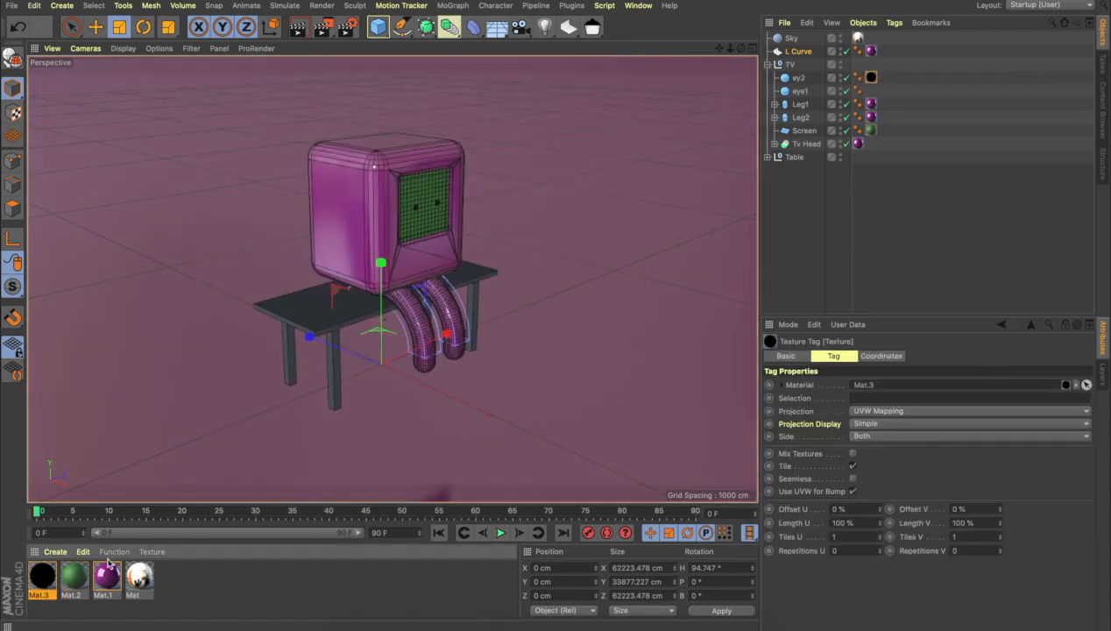
left_click_drag(50, 579, 799, 91)
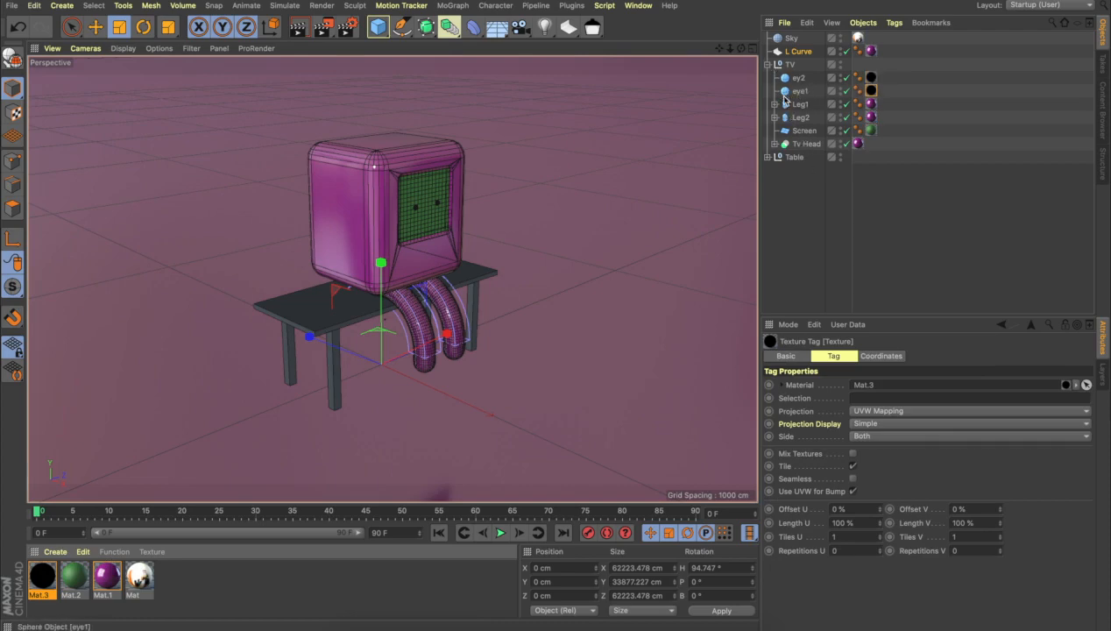
Create a new material and set its color to dark brown with H 30°, S 89% and V 44%.
left_click(768, 65)
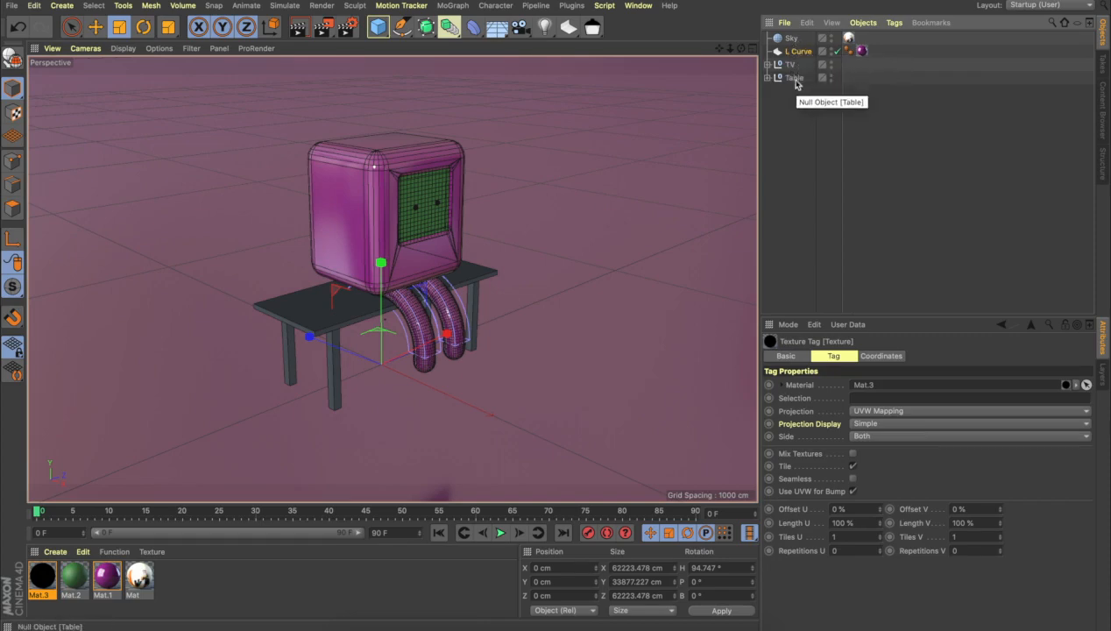
left_click(793, 78)
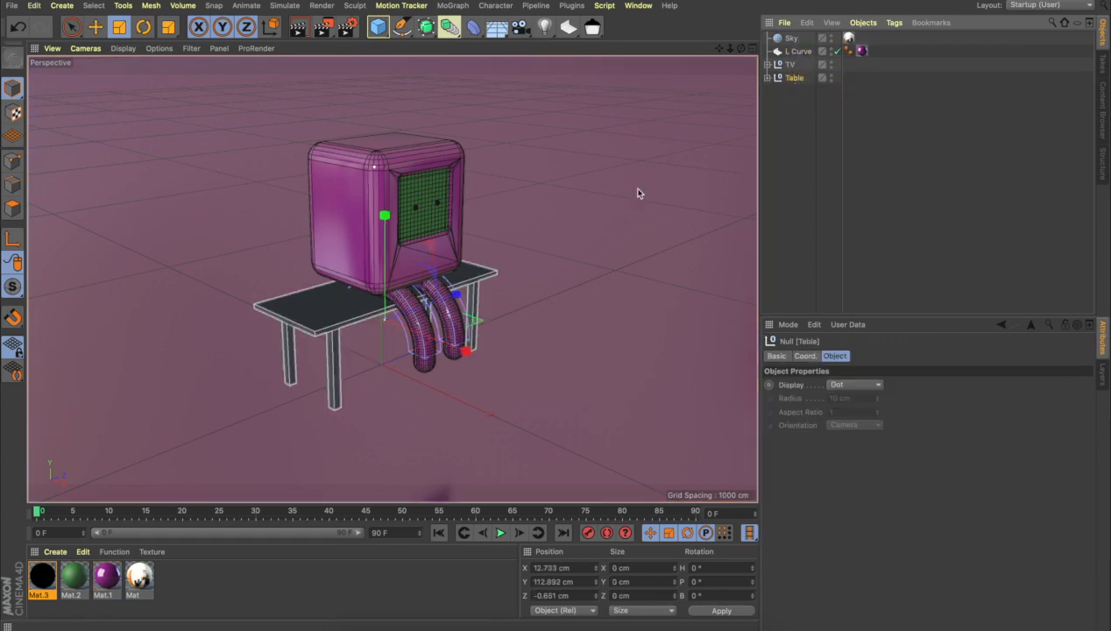
left_click(55, 551)
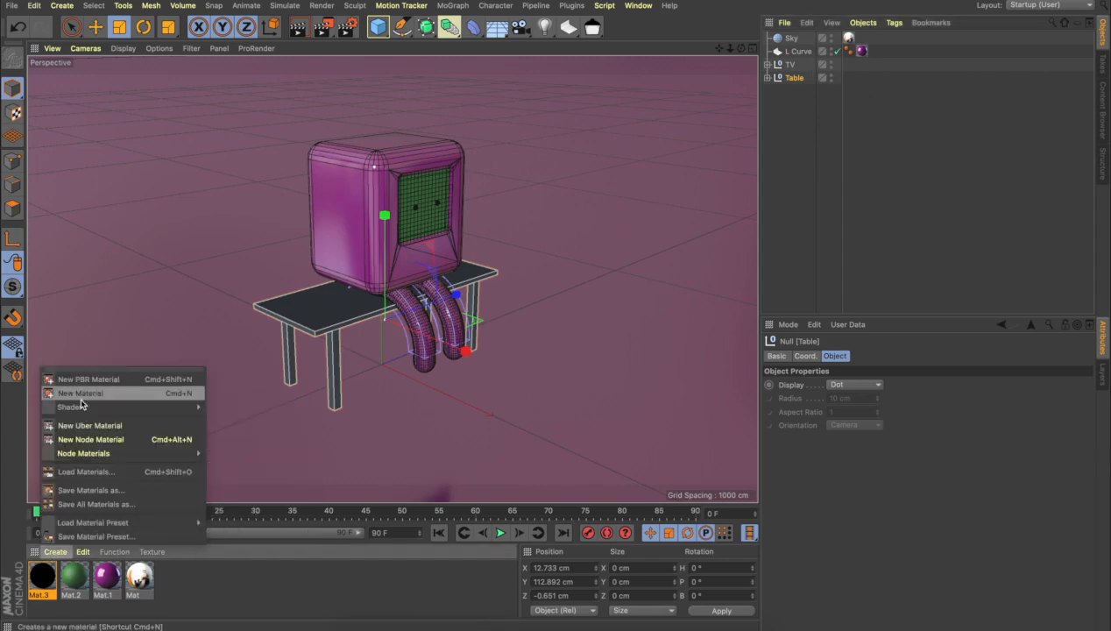
left_click(80, 394)
double_click(41, 574)
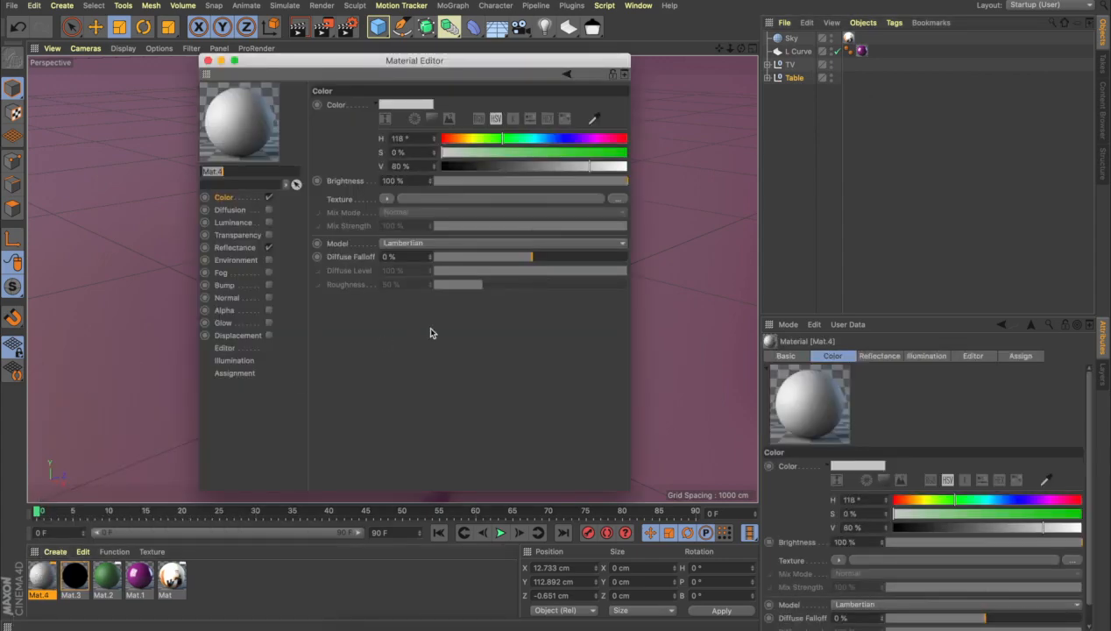
left_click(457, 139)
left_click(605, 152)
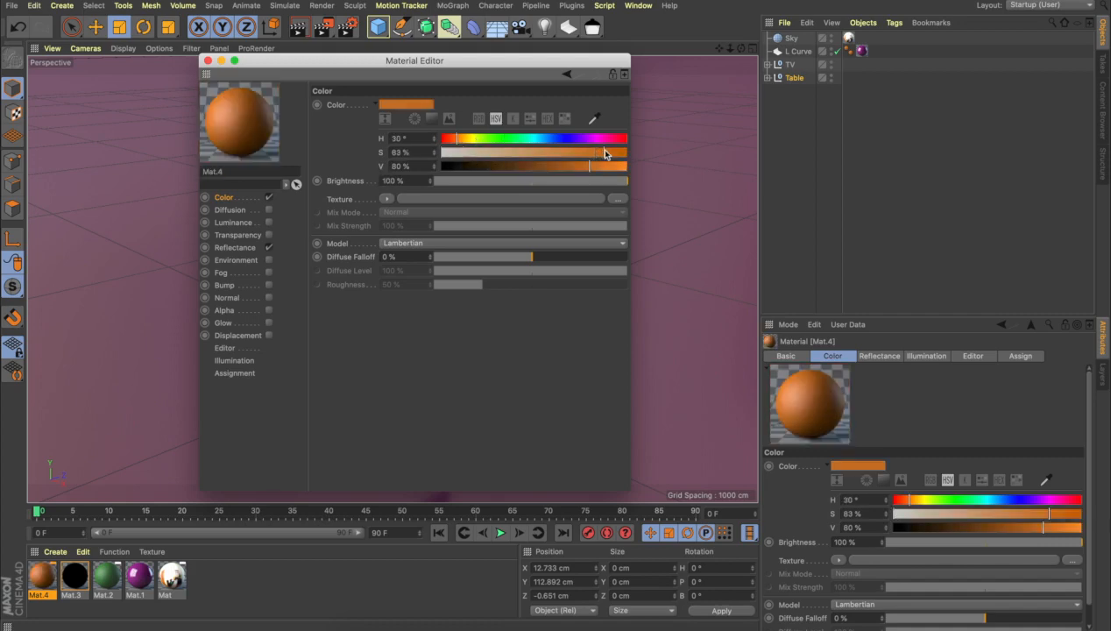
left_click(525, 165)
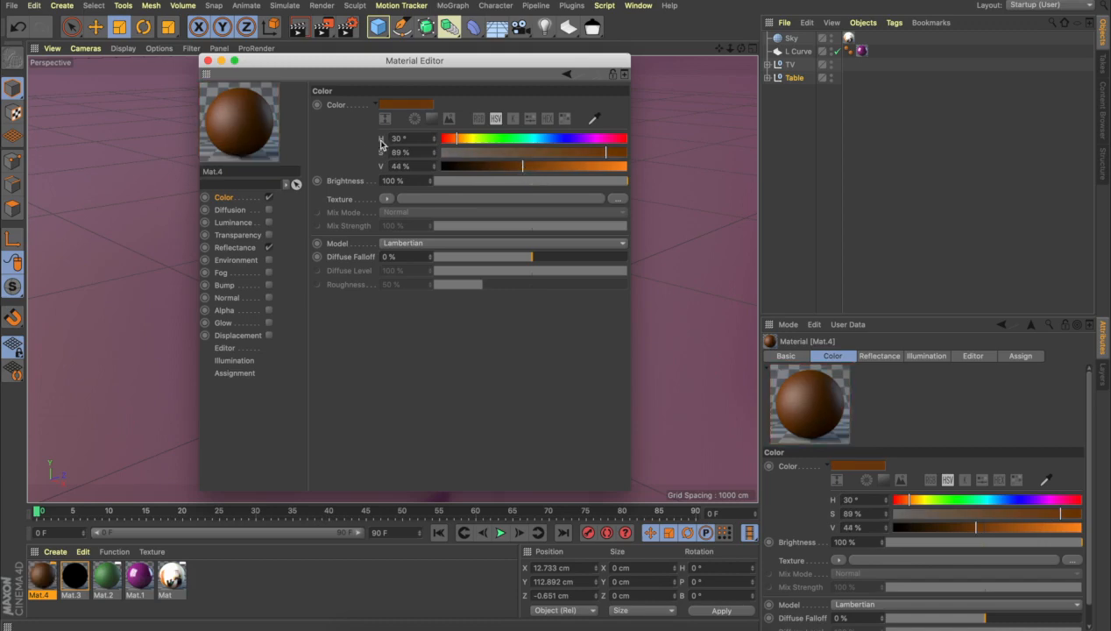
Apply the brown material to the Table group and render the active view to check the scene's colors.
left_click_drag(292, 66, 435, 72)
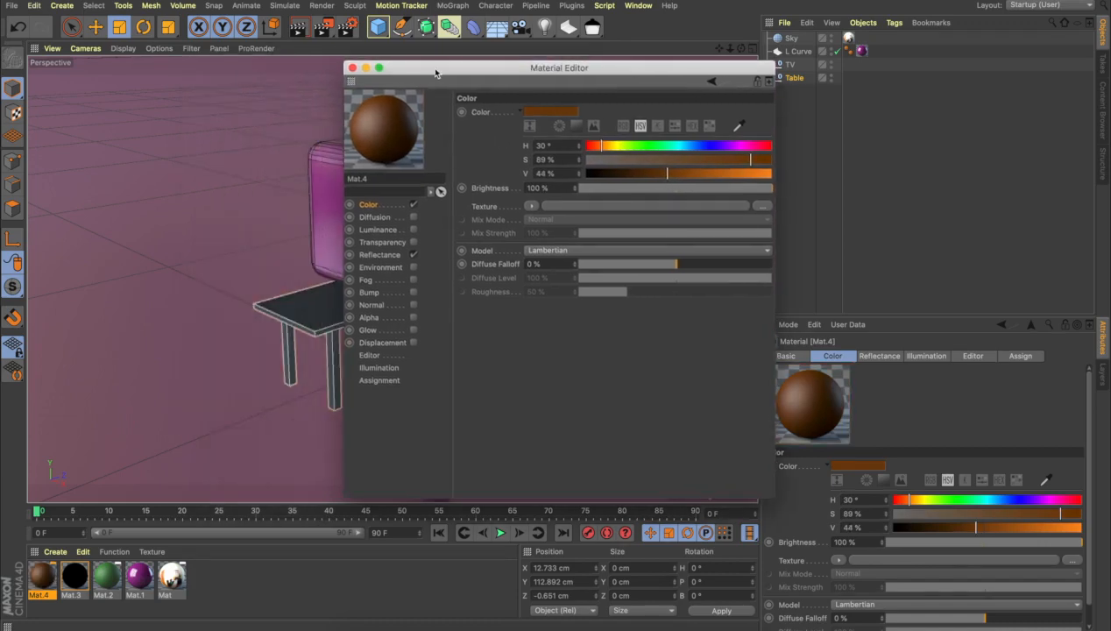
left_click(352, 68)
left_click_drag(50, 574, 794, 81)
left_click(599, 171)
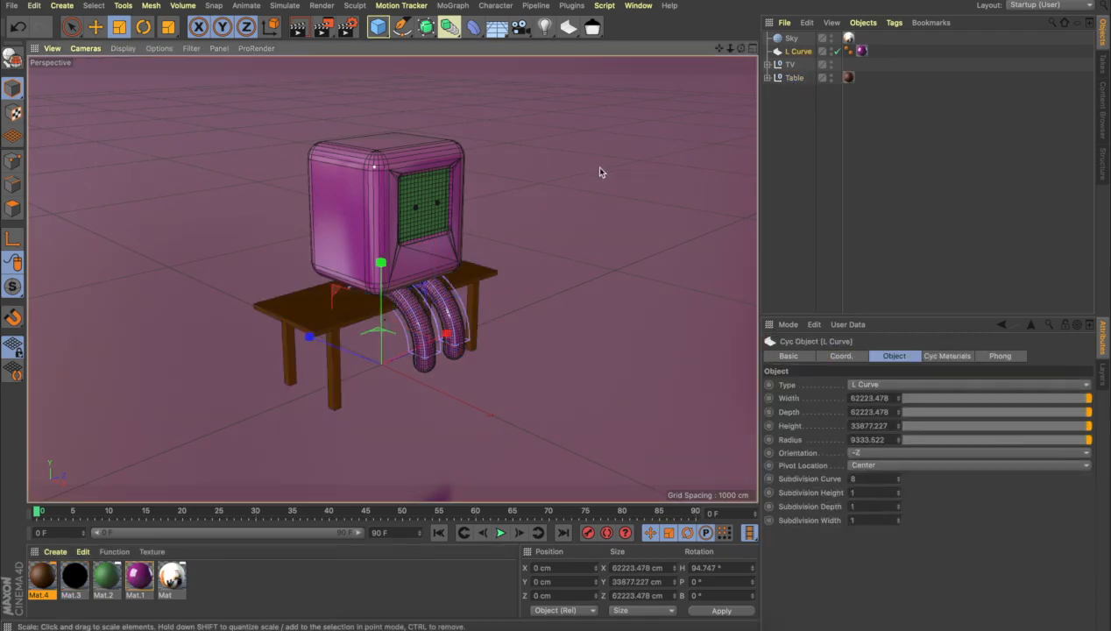
left_click(299, 32)
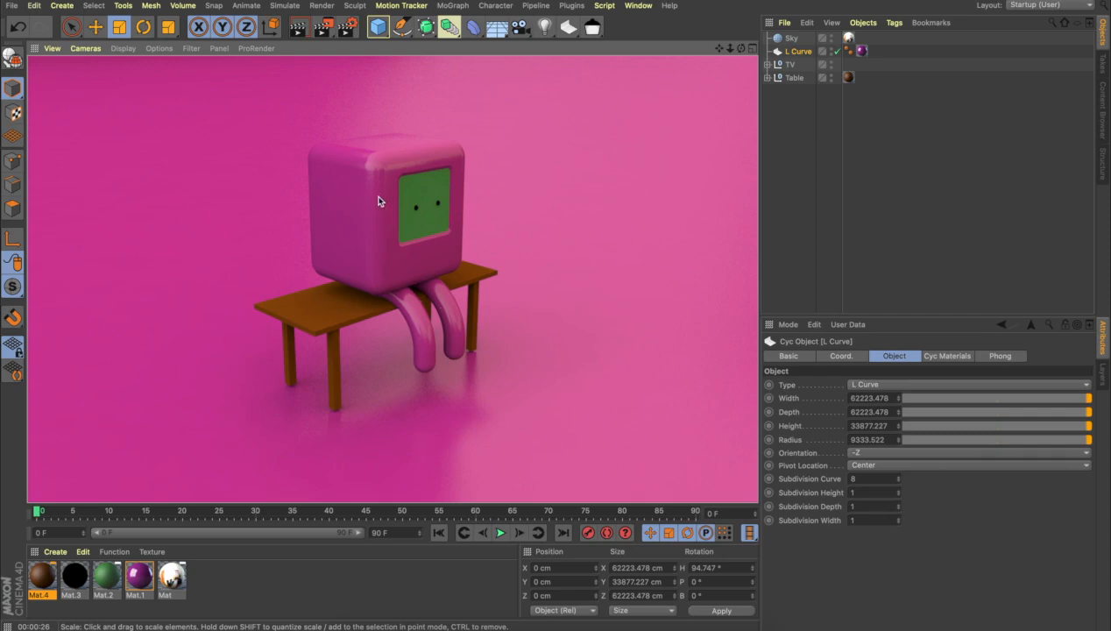
left_click(526, 250)
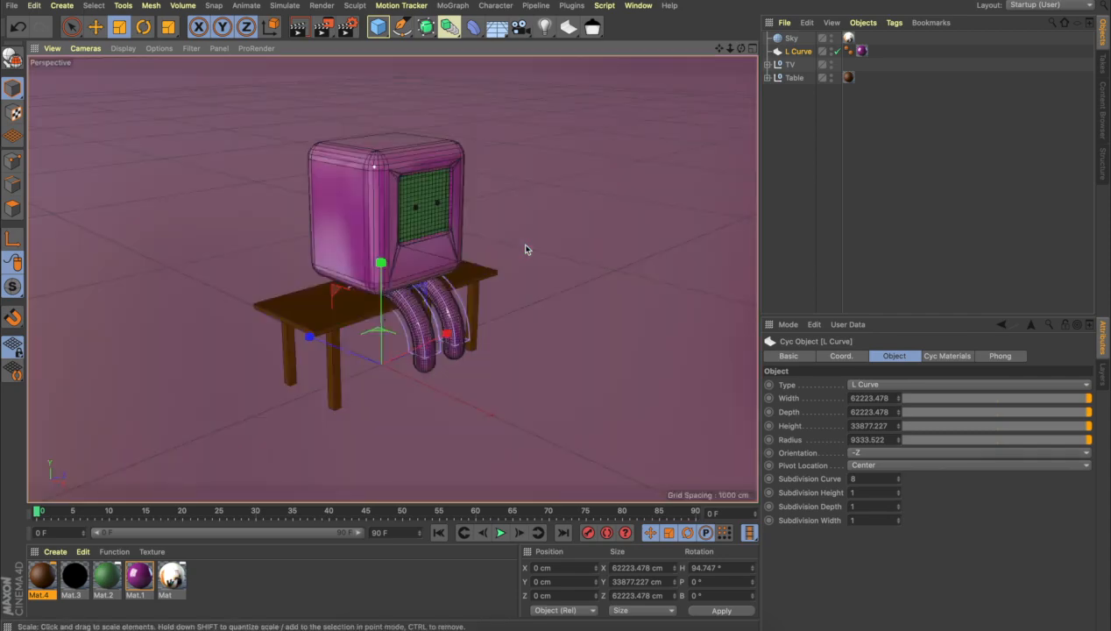
Add a camera to the scene and make the viewport look through it.
left_click(792, 39)
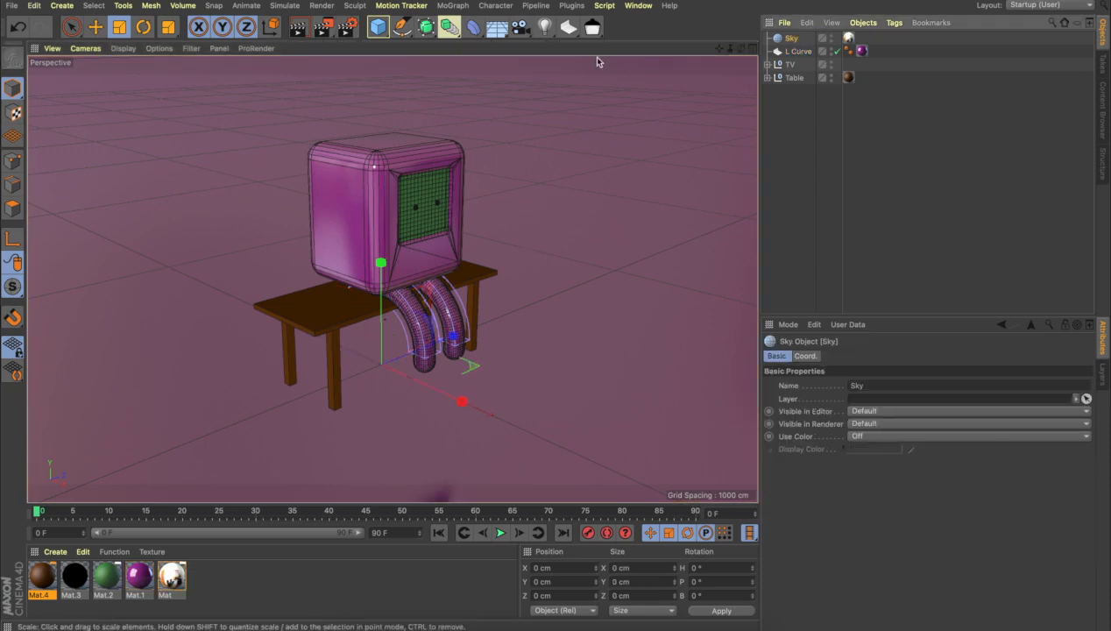
left_click(523, 30)
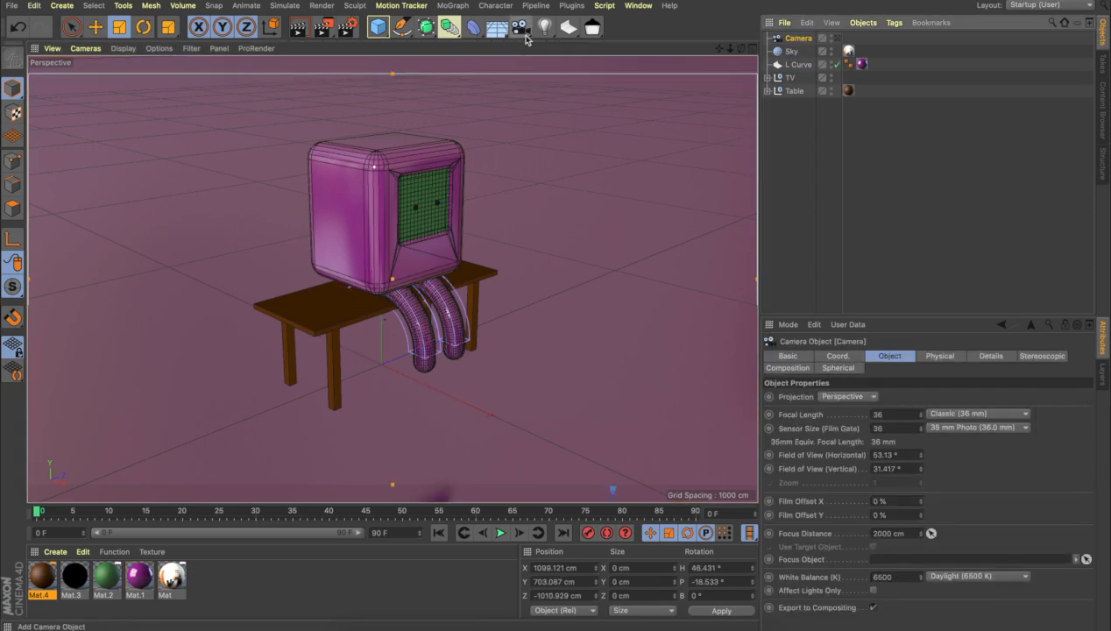
left_click(837, 39)
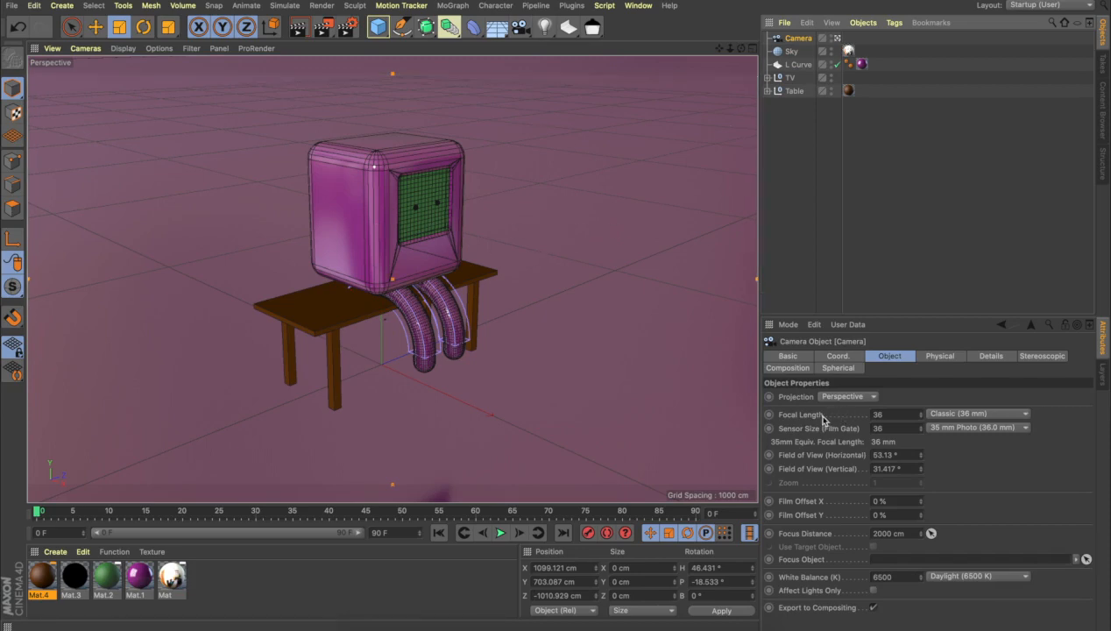
Set the camera's focal length to Portrait (80 mm) and pull the camera back to frame the TV-headed character.
left_click(959, 418)
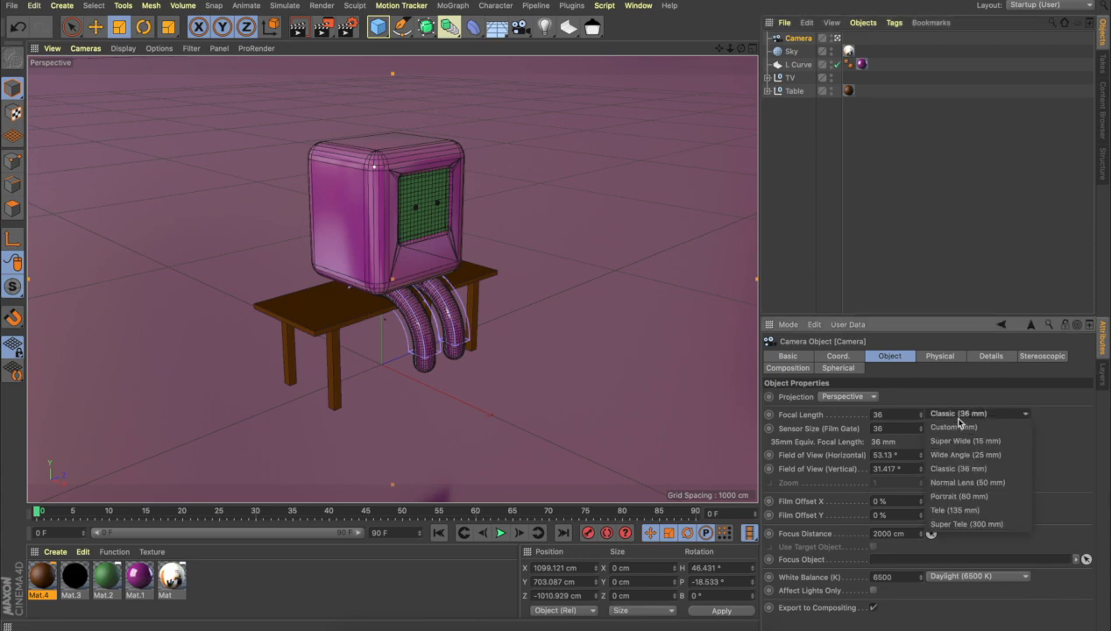
left_click(946, 492)
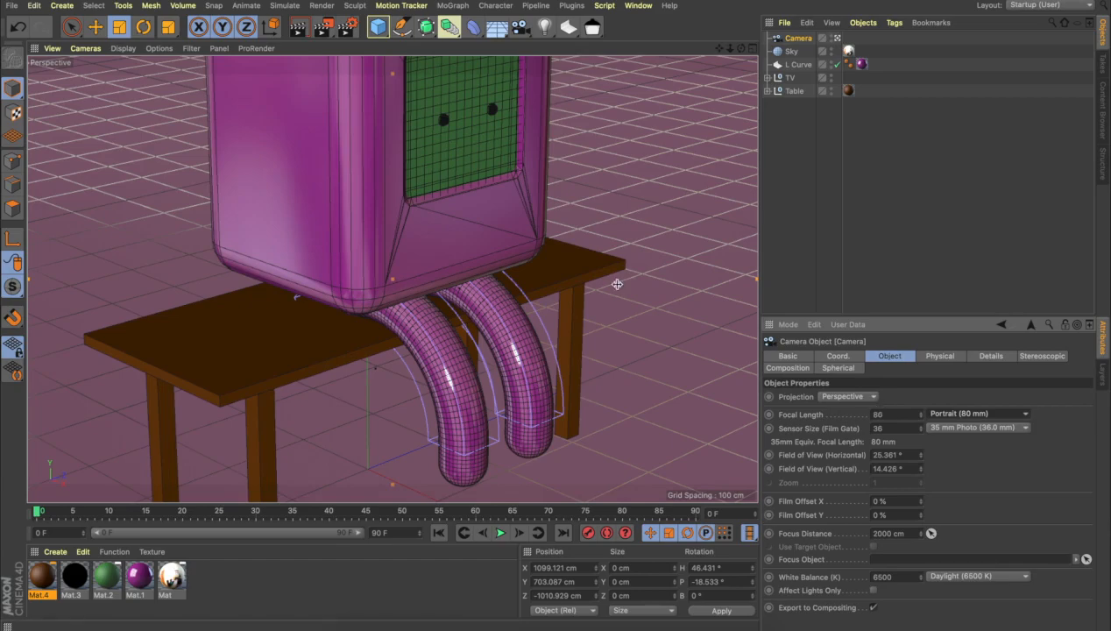
scroll(617, 284, "down", 5)
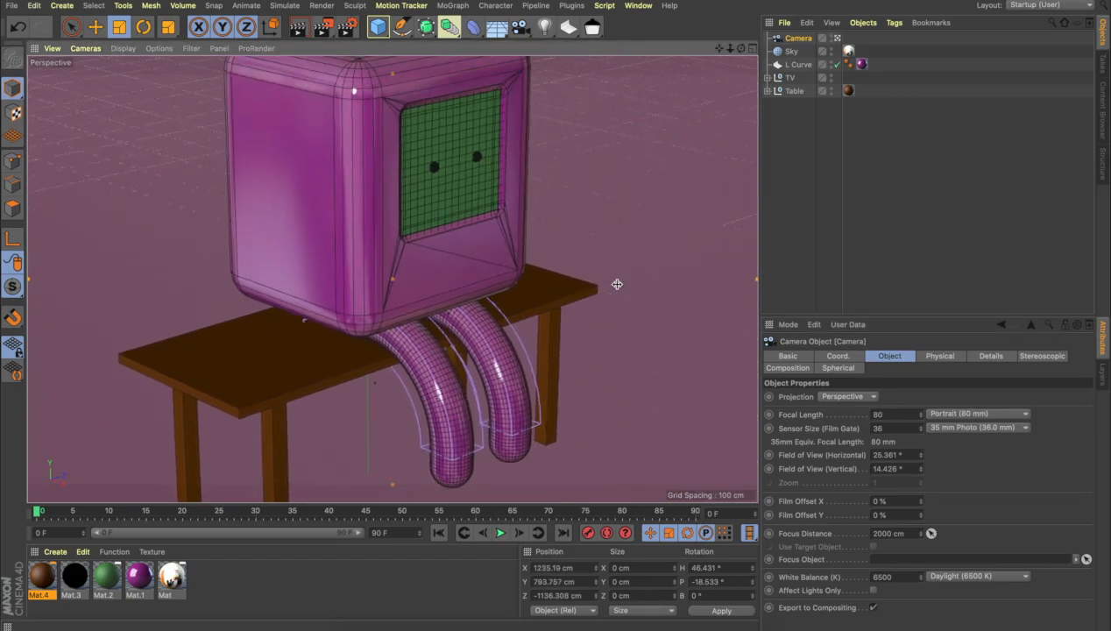
middle_click_drag(617, 284, 609, 306, "alt")
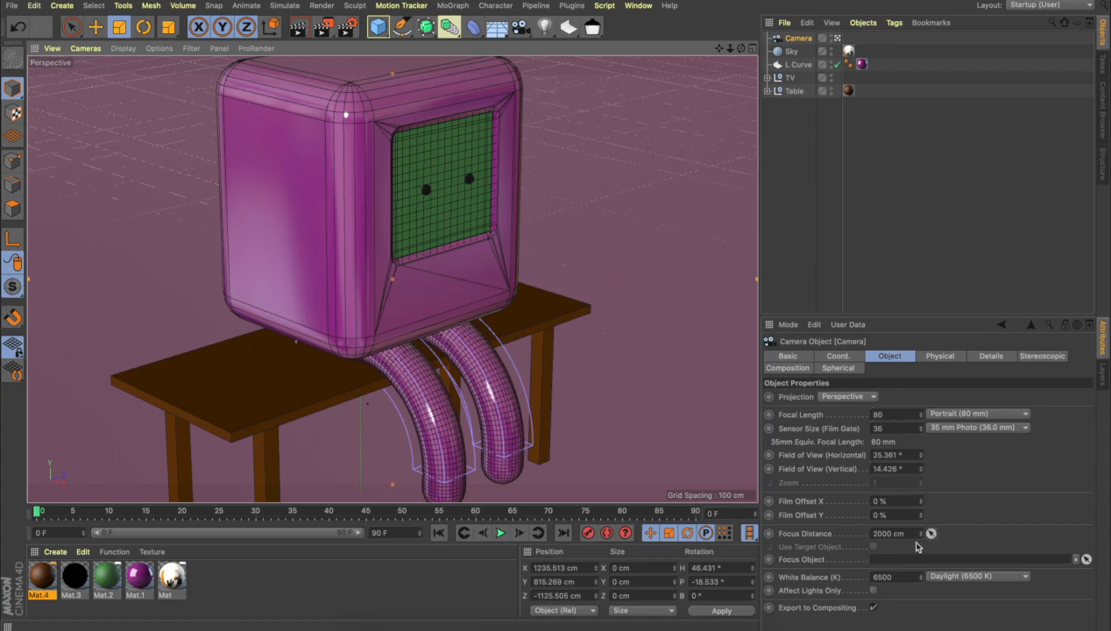
Pick the camera's focus distance on the character's nearer eye and set the F-Stop to 0.5.
left_click(931, 533)
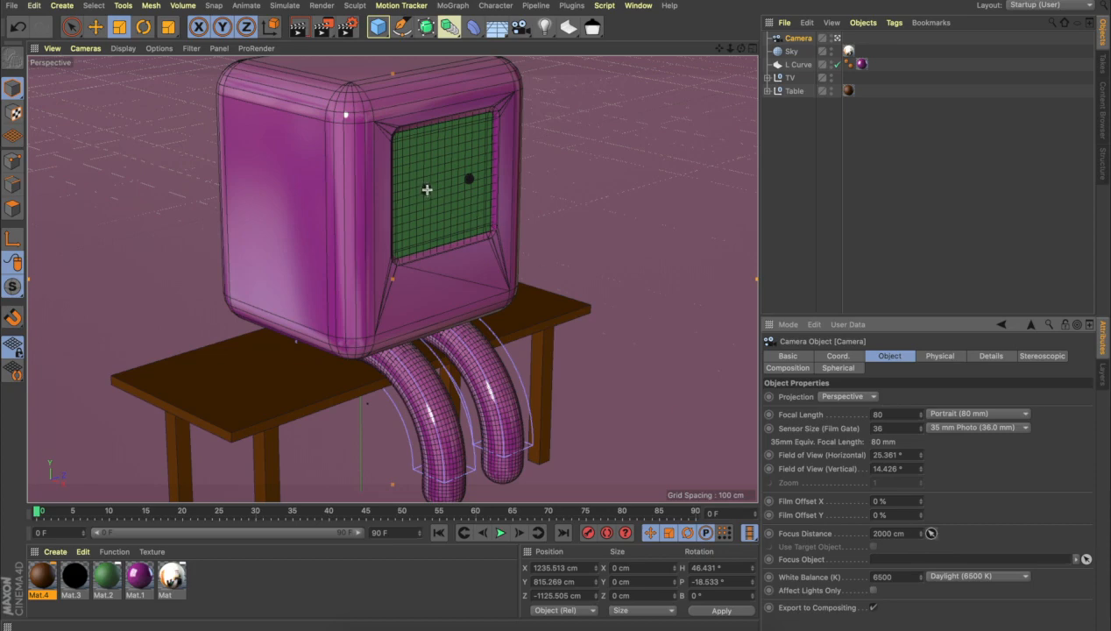
left_click(427, 189)
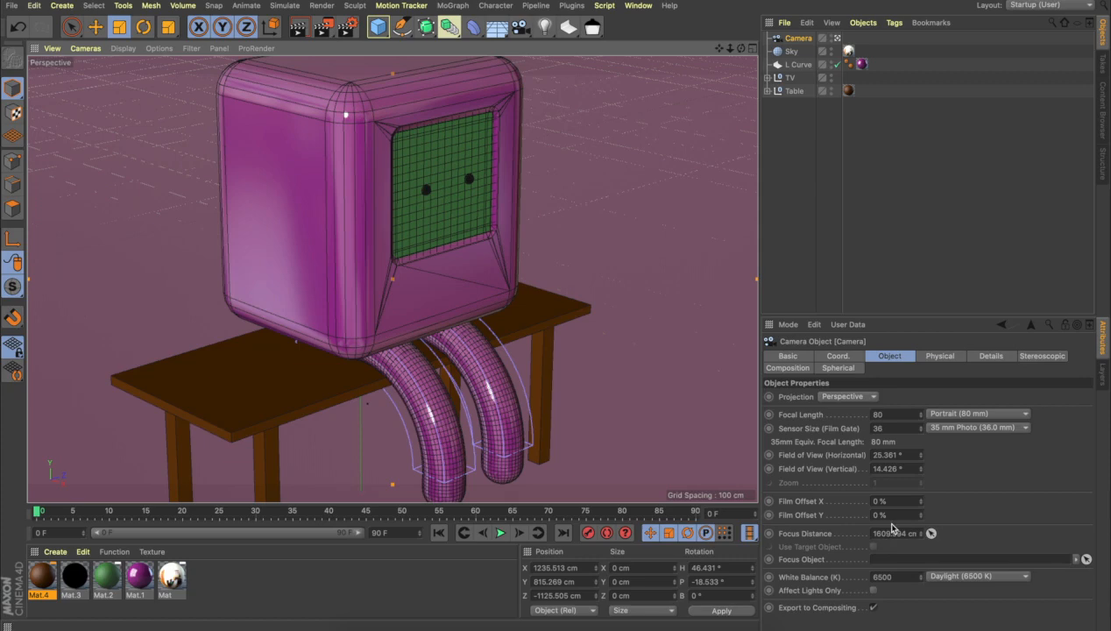
left_click(939, 357)
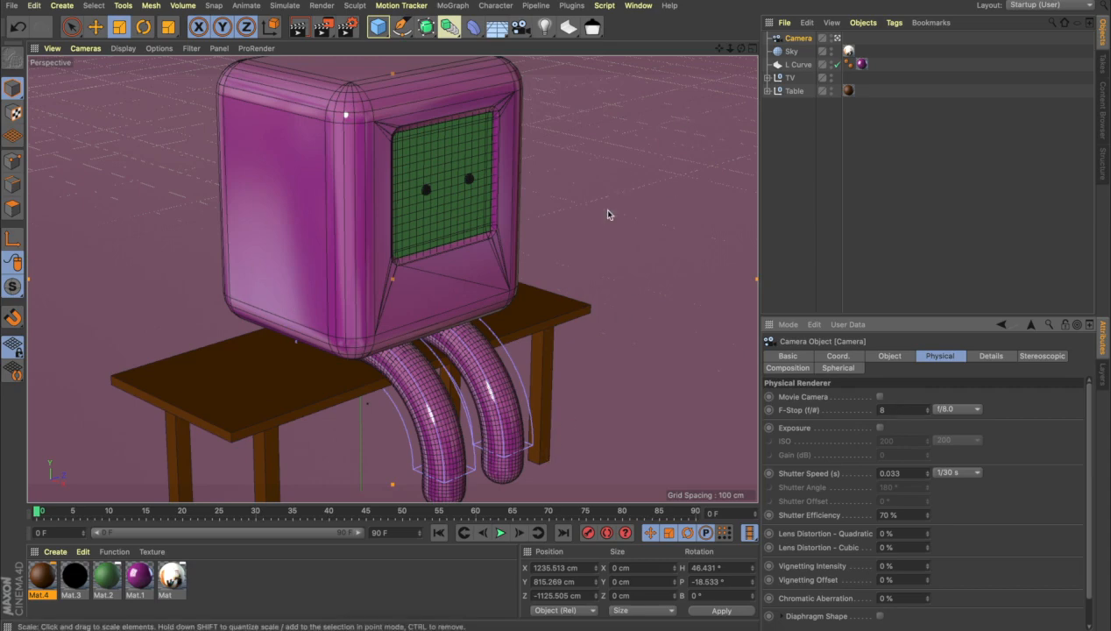
double_click(893, 408)
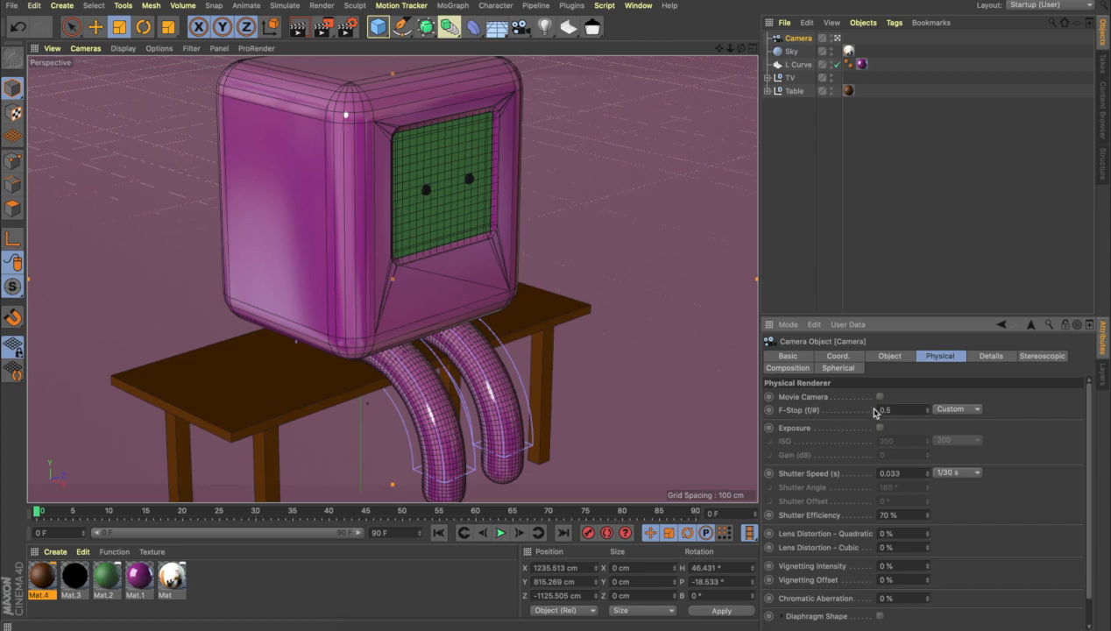
Switch to the Physical renderer with Depth Of Field enabled and render the active view.
left_click(350, 31)
left_click_drag(407, 21, 447, 44)
left_click(457, 72)
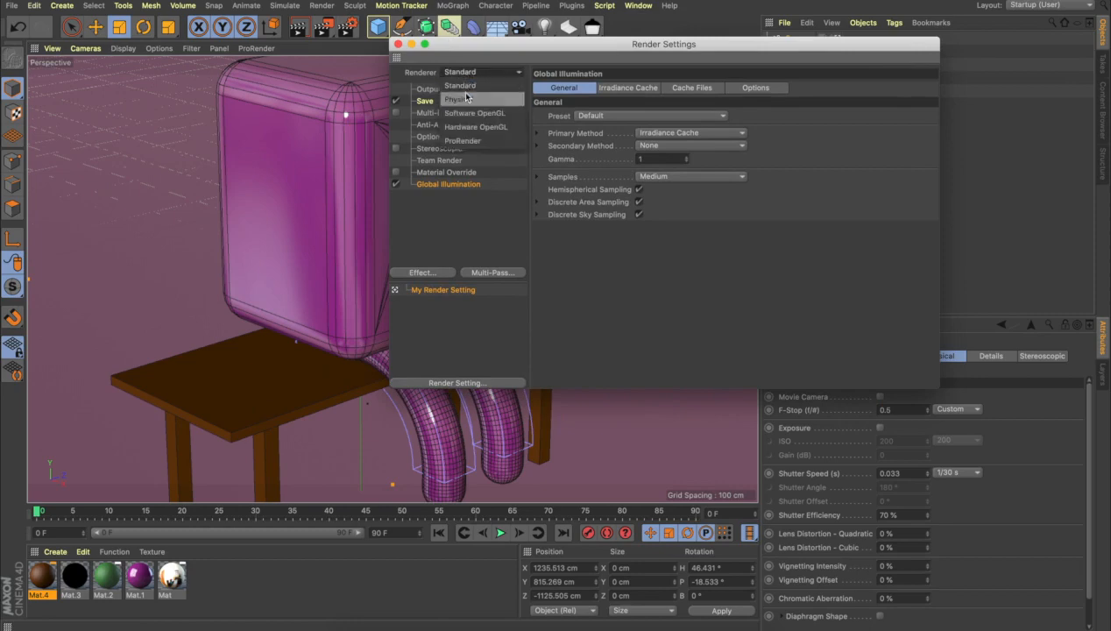
left_click(467, 99)
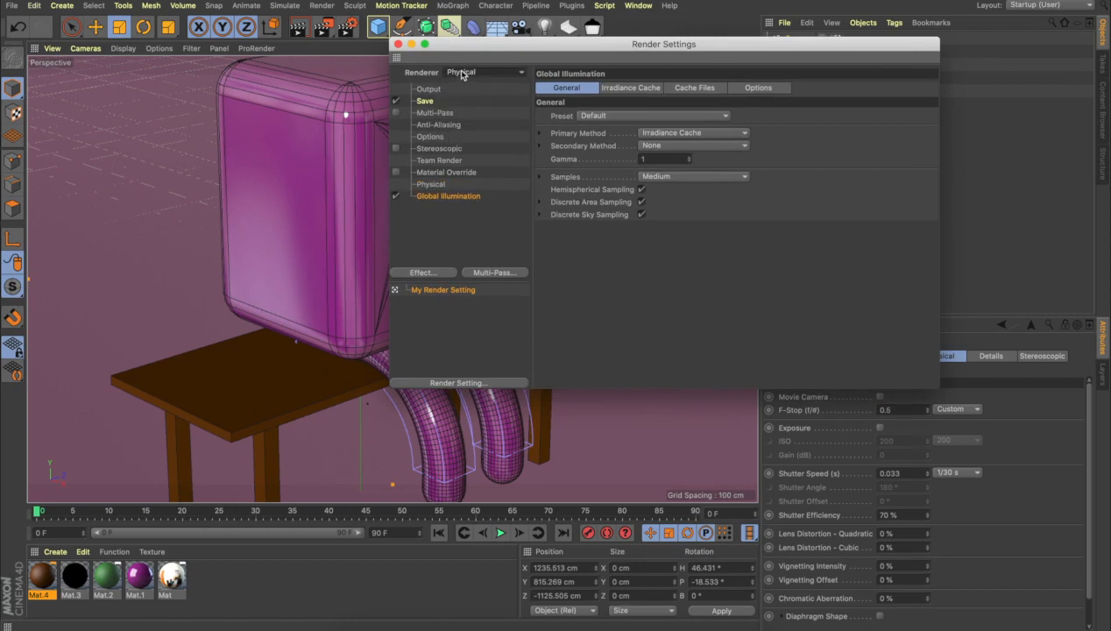
left_click(438, 184)
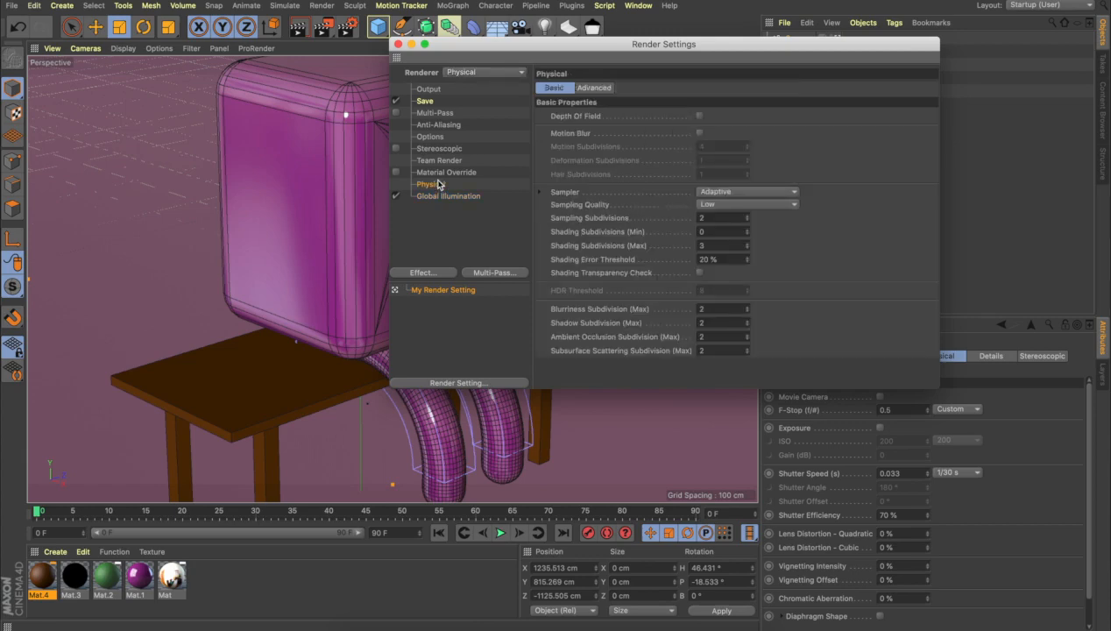
left_click(700, 117)
left_click(398, 44)
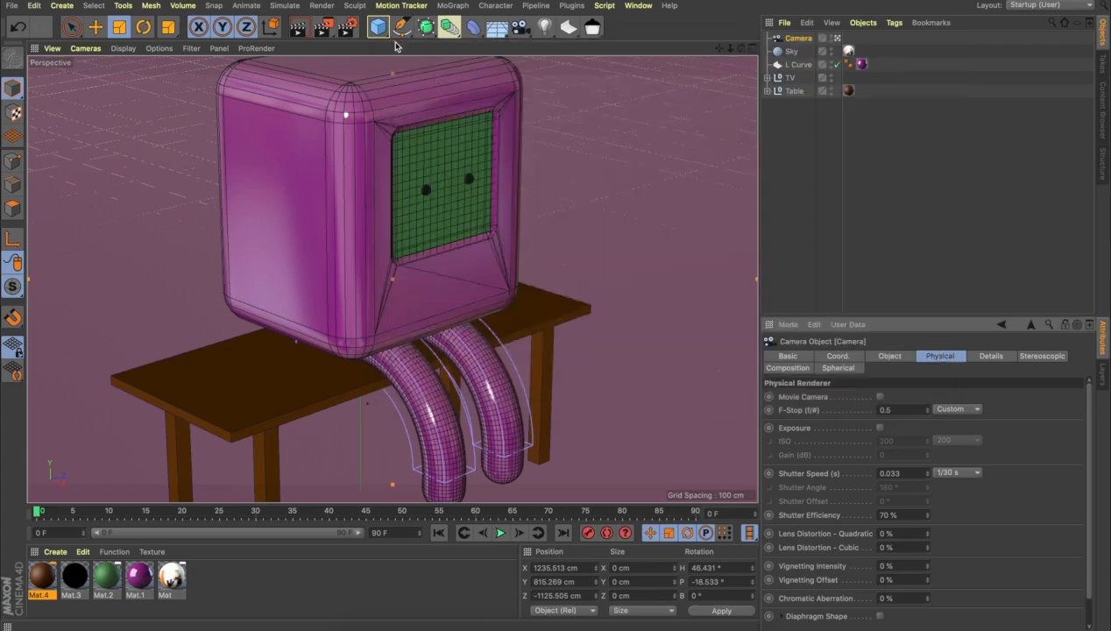
left_click(297, 28)
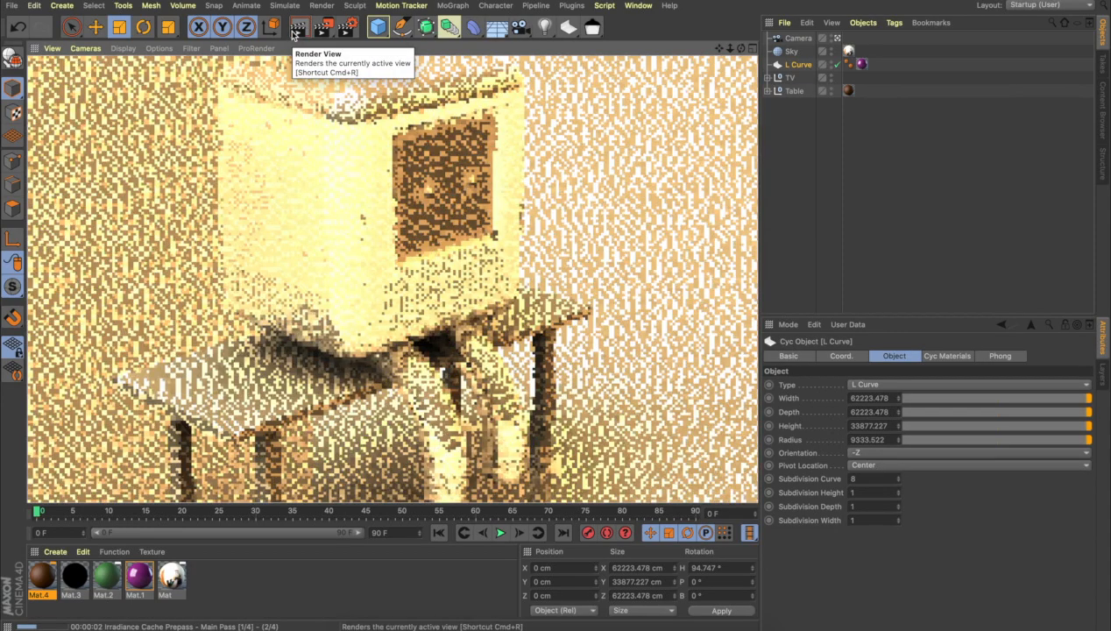